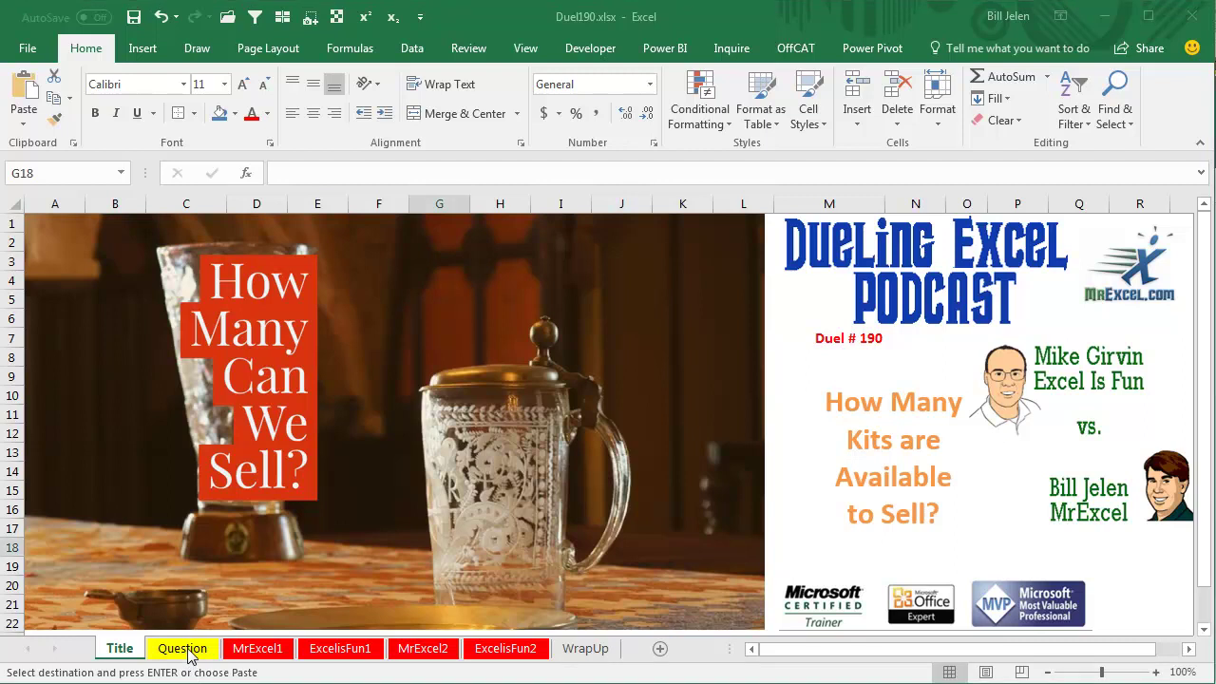
- Examine the required and on-hand carton quantities for products P12345 and P12346 on the Question sheet
left_click(188, 651)
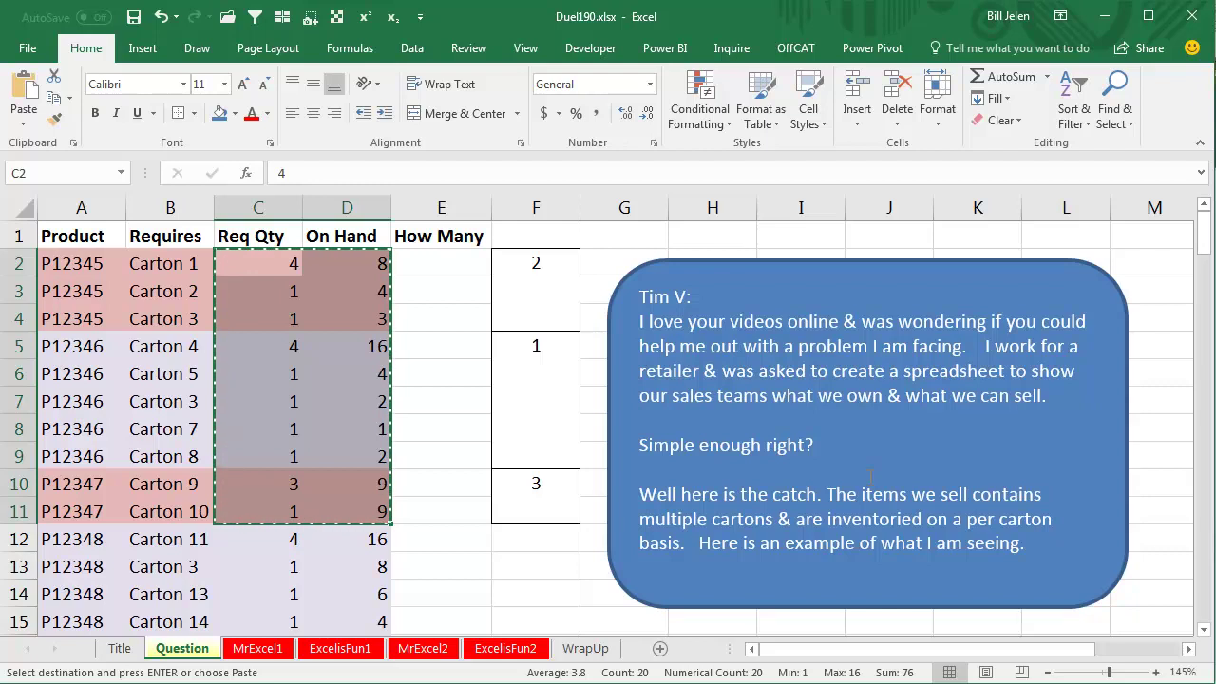
left_click_drag(84, 265, 78, 318)
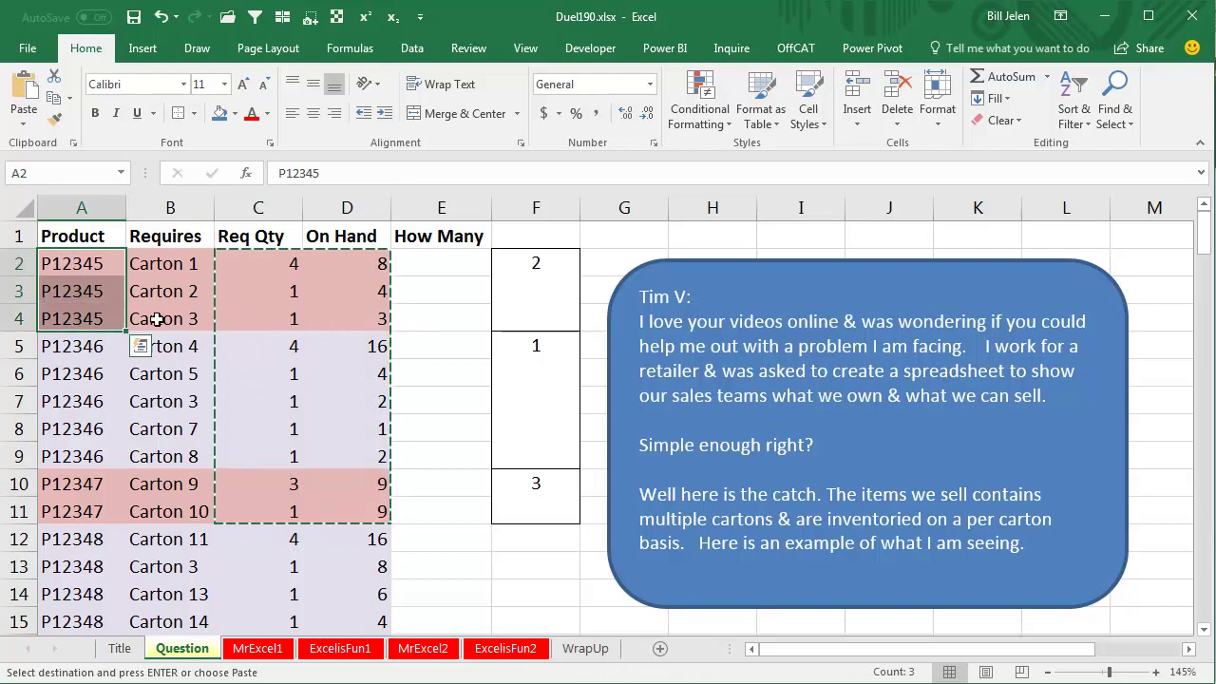
left_click(281, 264)
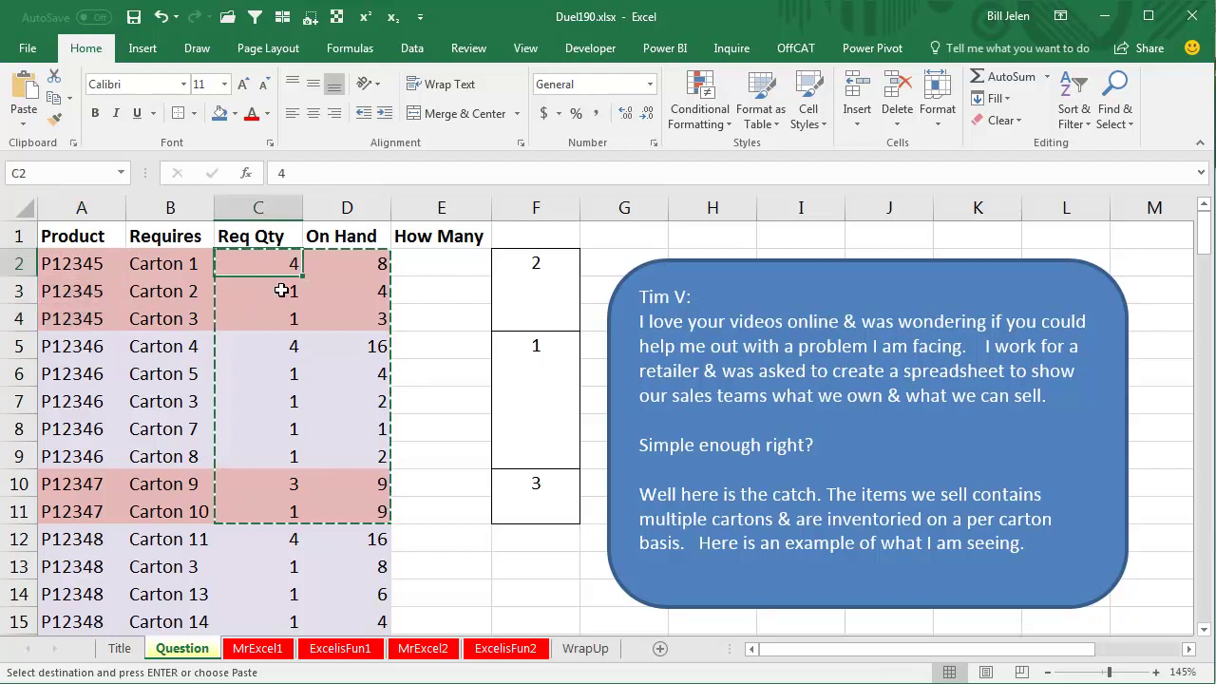
left_click(283, 290)
left_click(282, 318)
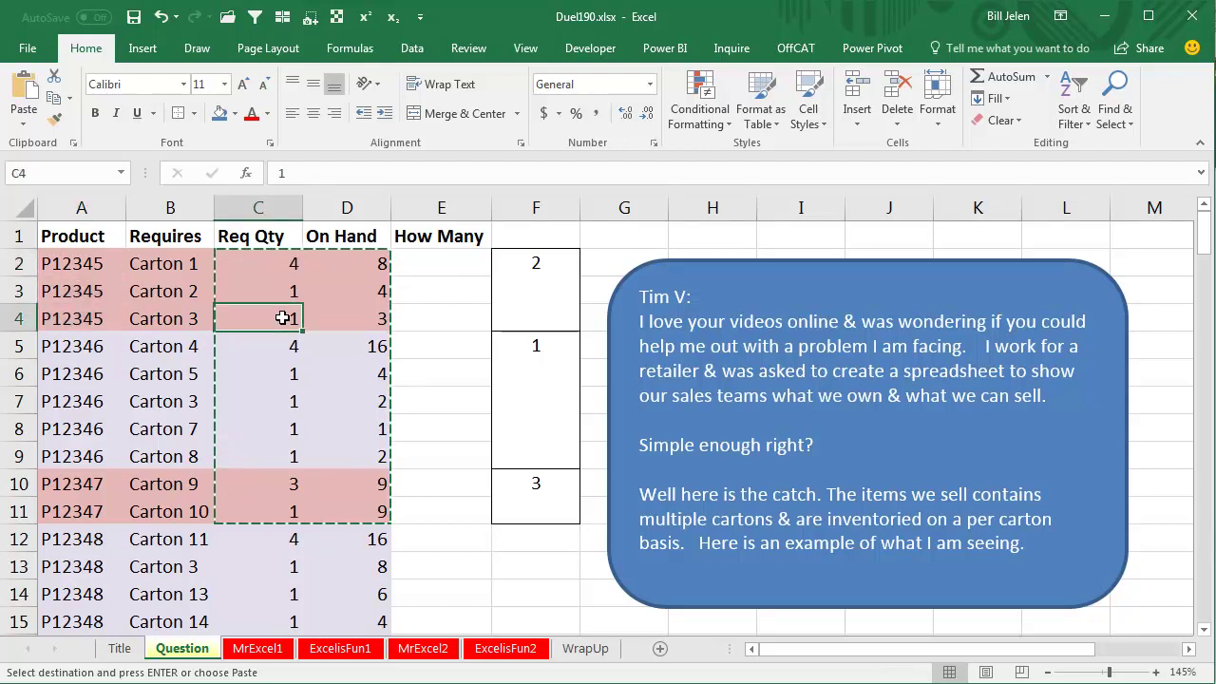
left_click(371, 263)
left_click(371, 292)
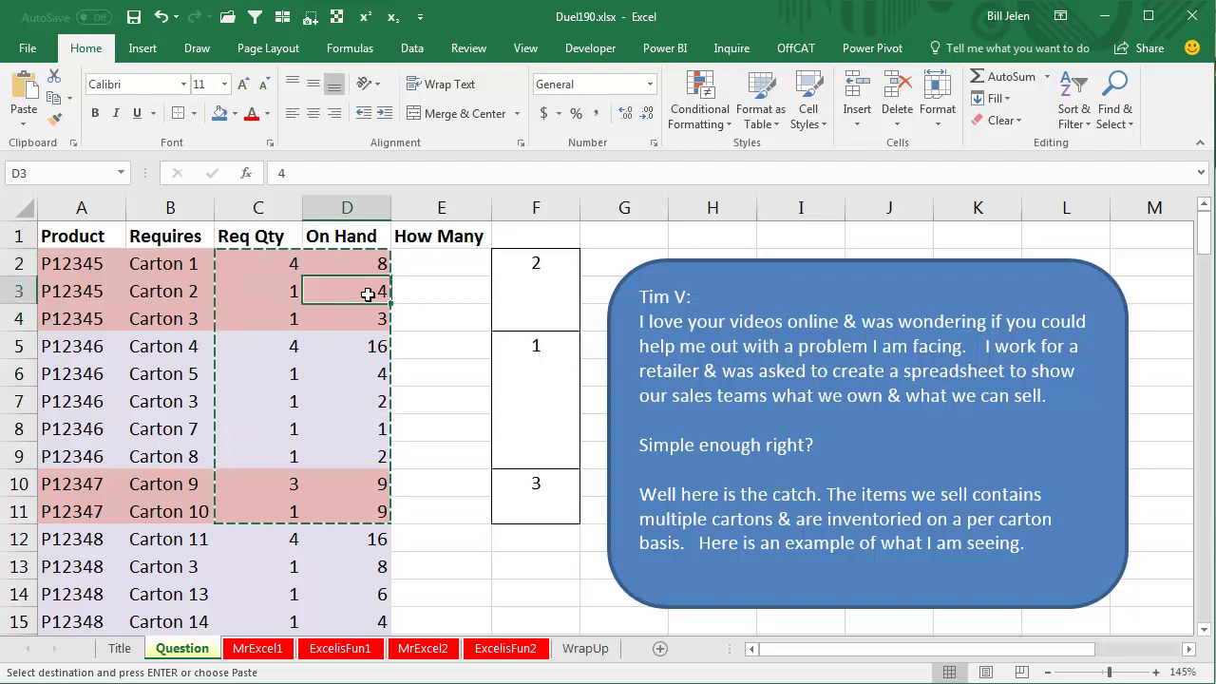
left_click(363, 316)
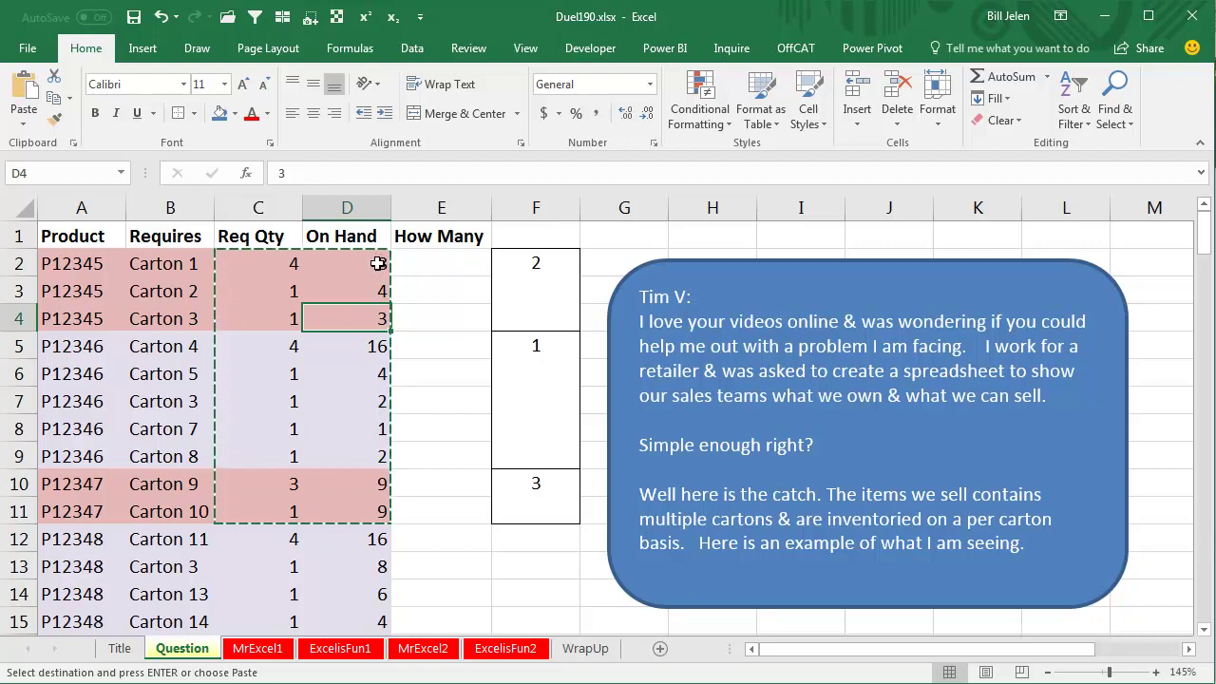
left_click(378, 348)
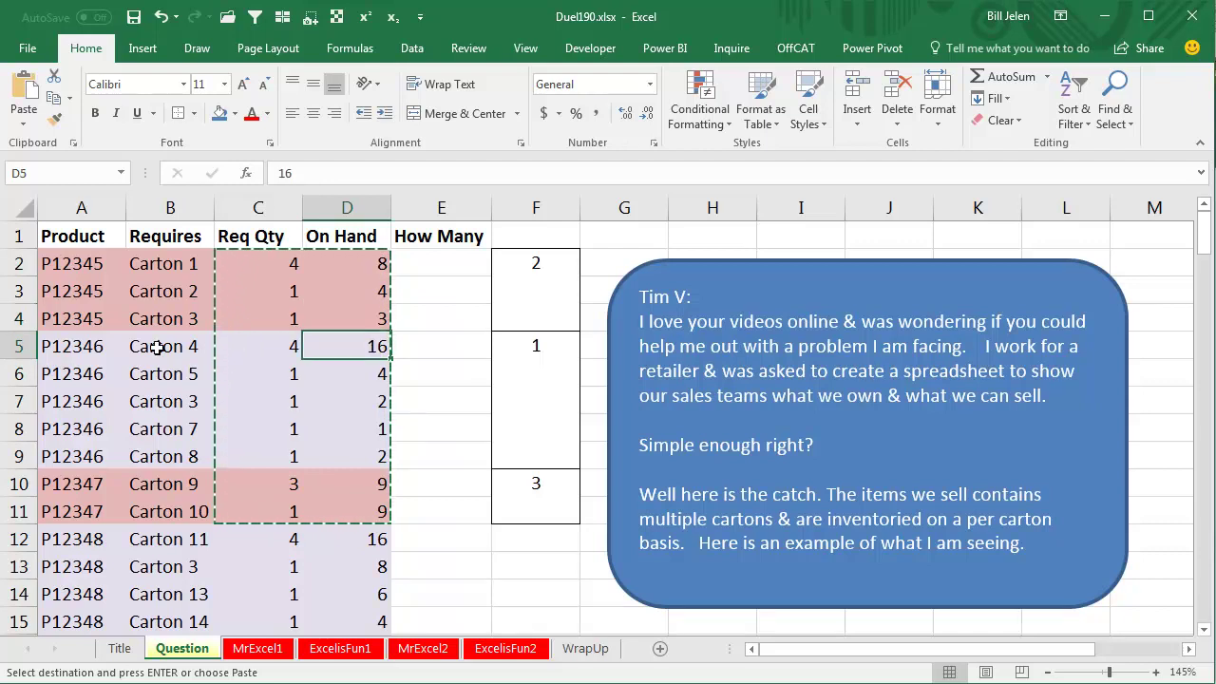
left_click(385, 375)
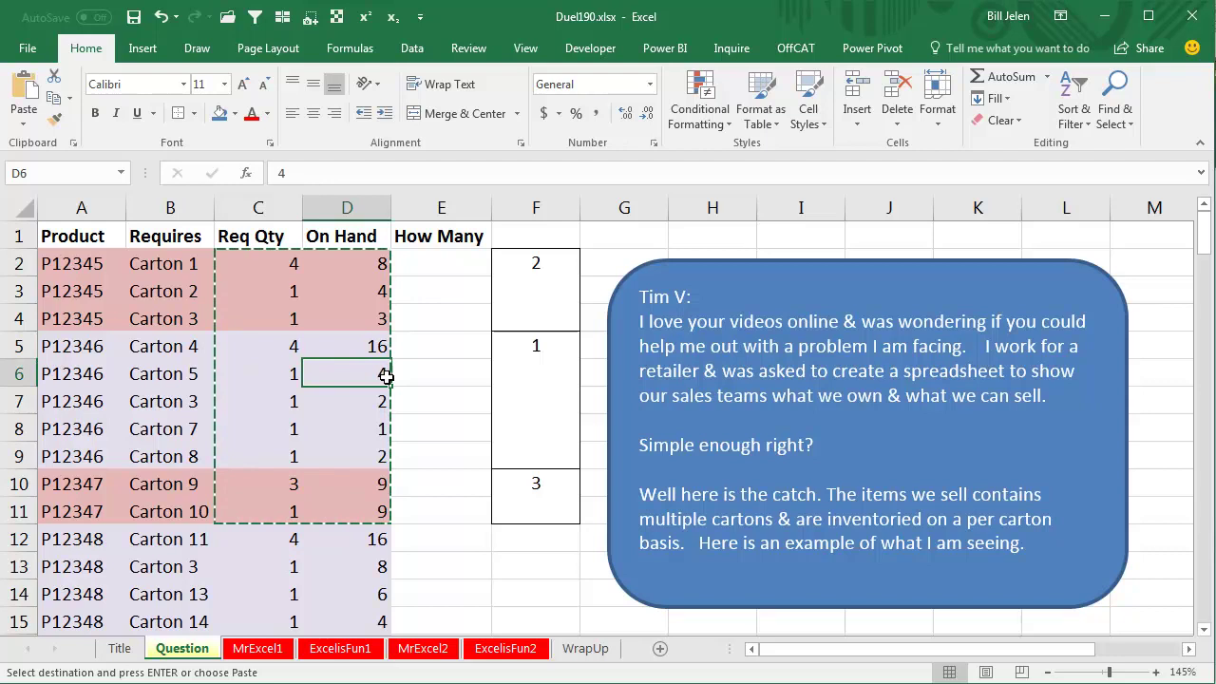
left_click(380, 401)
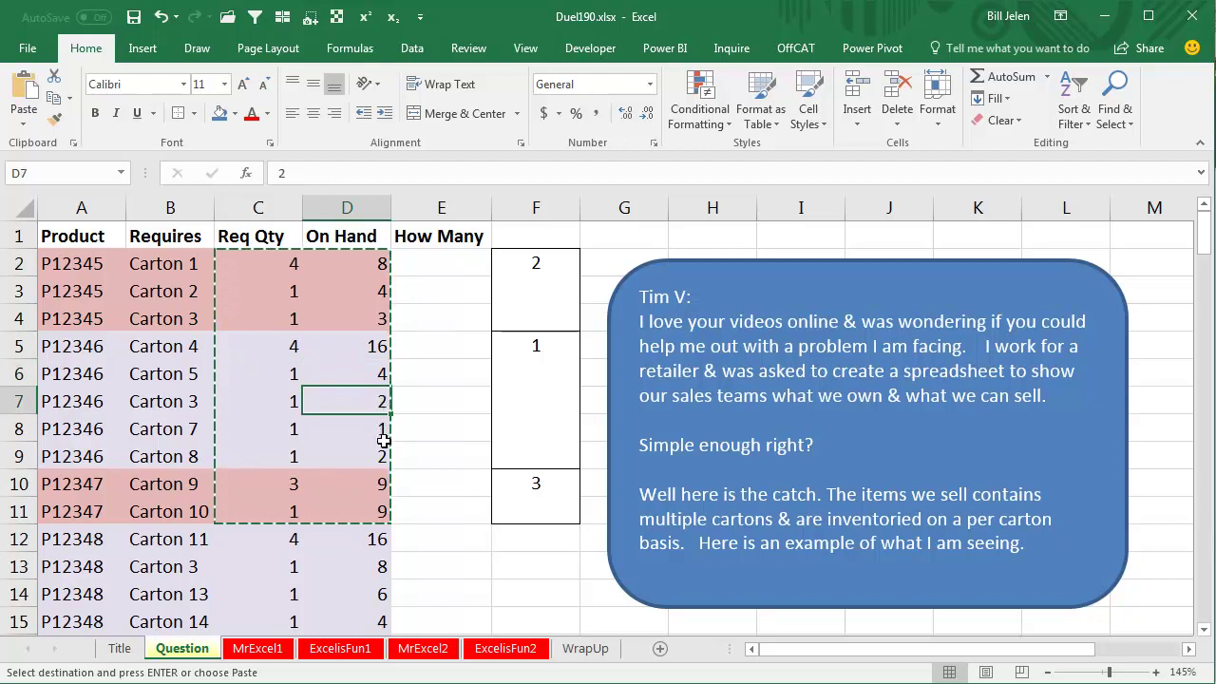
left_click(381, 431)
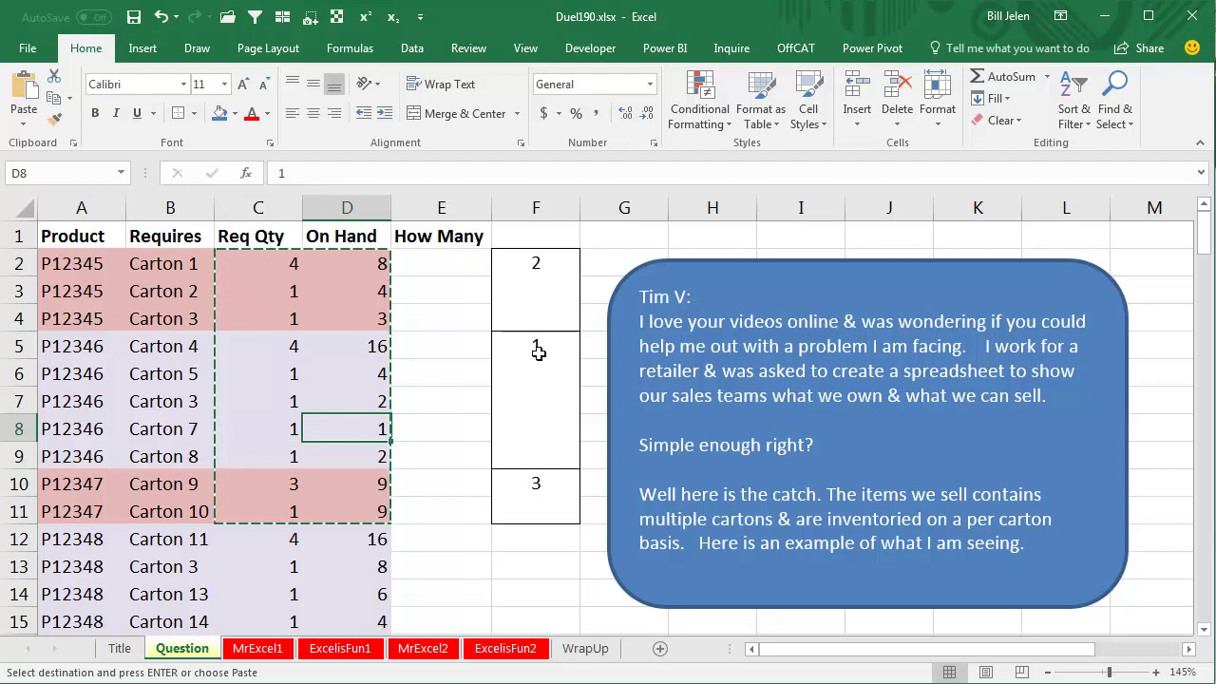
left_click(172, 405)
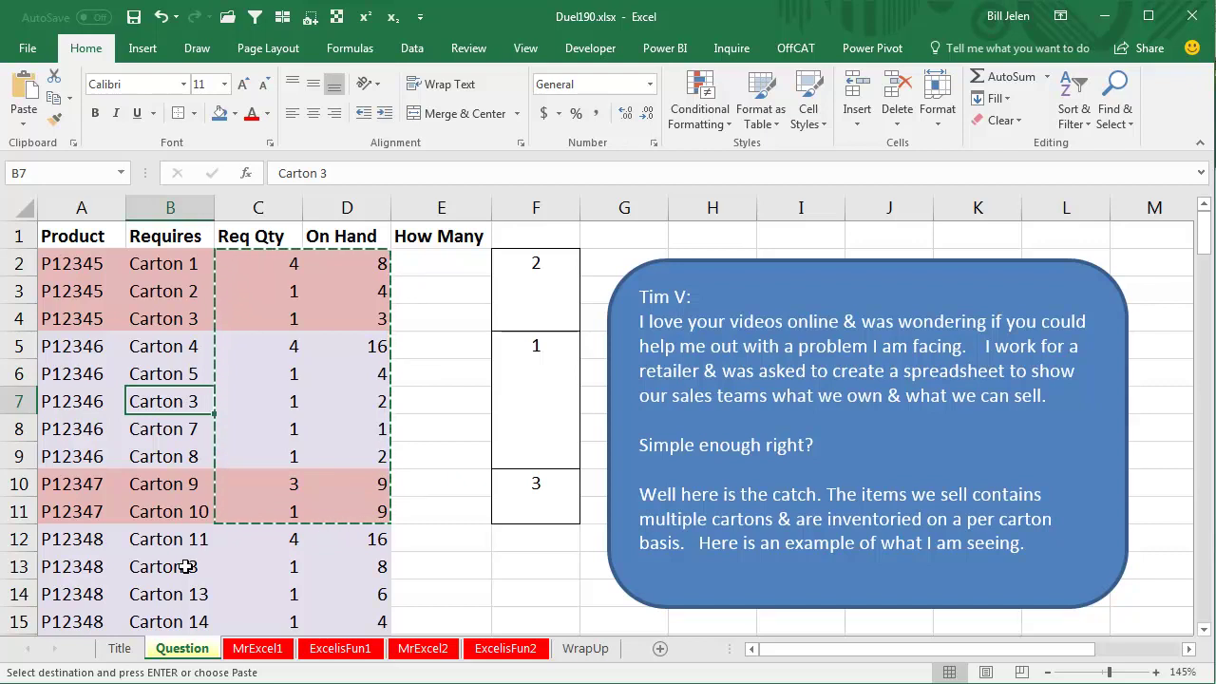
- On the MrExcel1 sheet, replace the heading in cell E1 with Helper
left_click(258, 649)
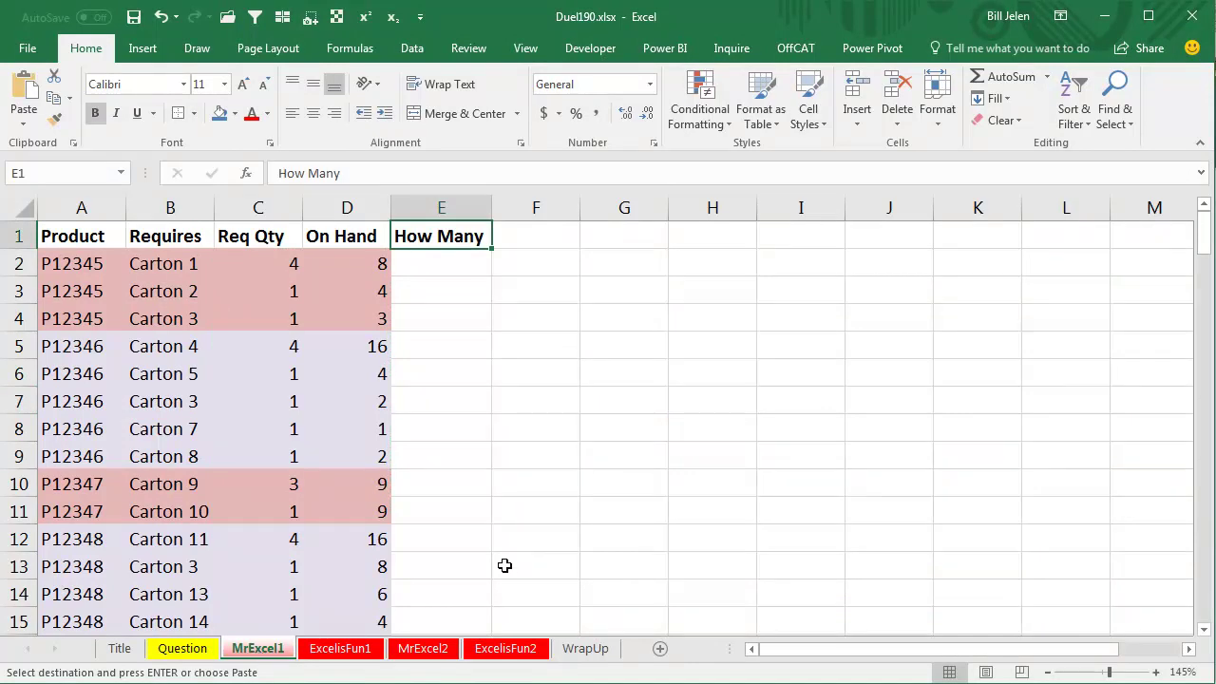
left_click(424, 266)
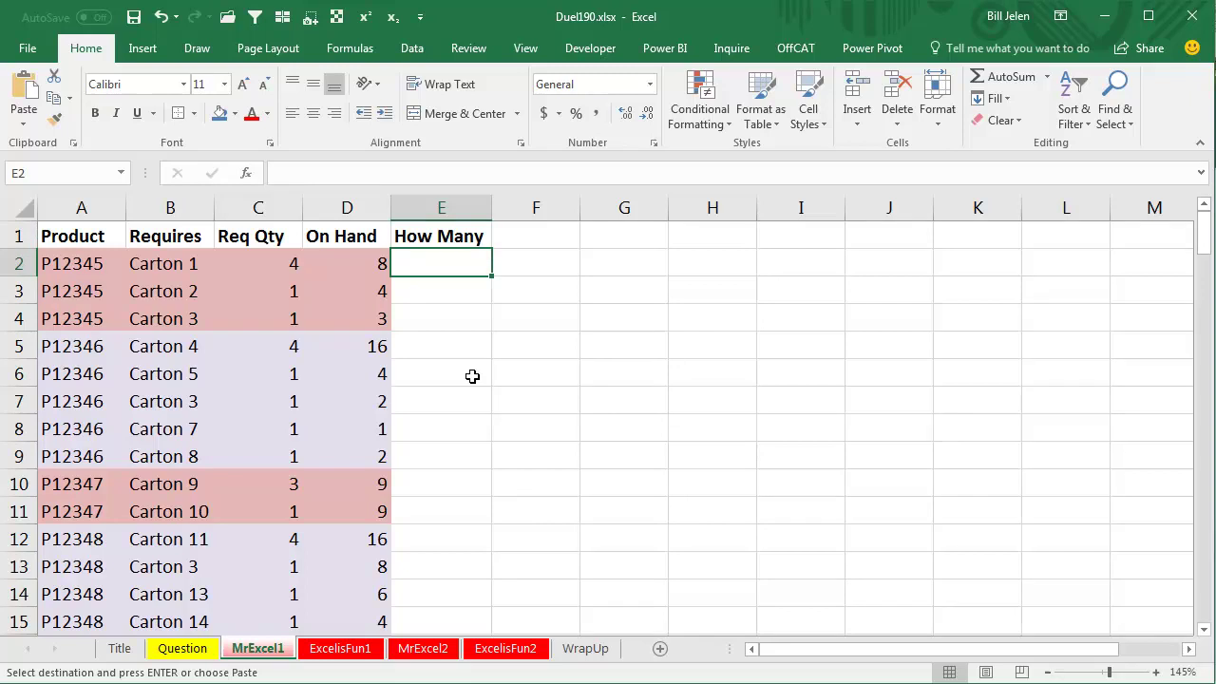
key("Up")
type("Hlp")
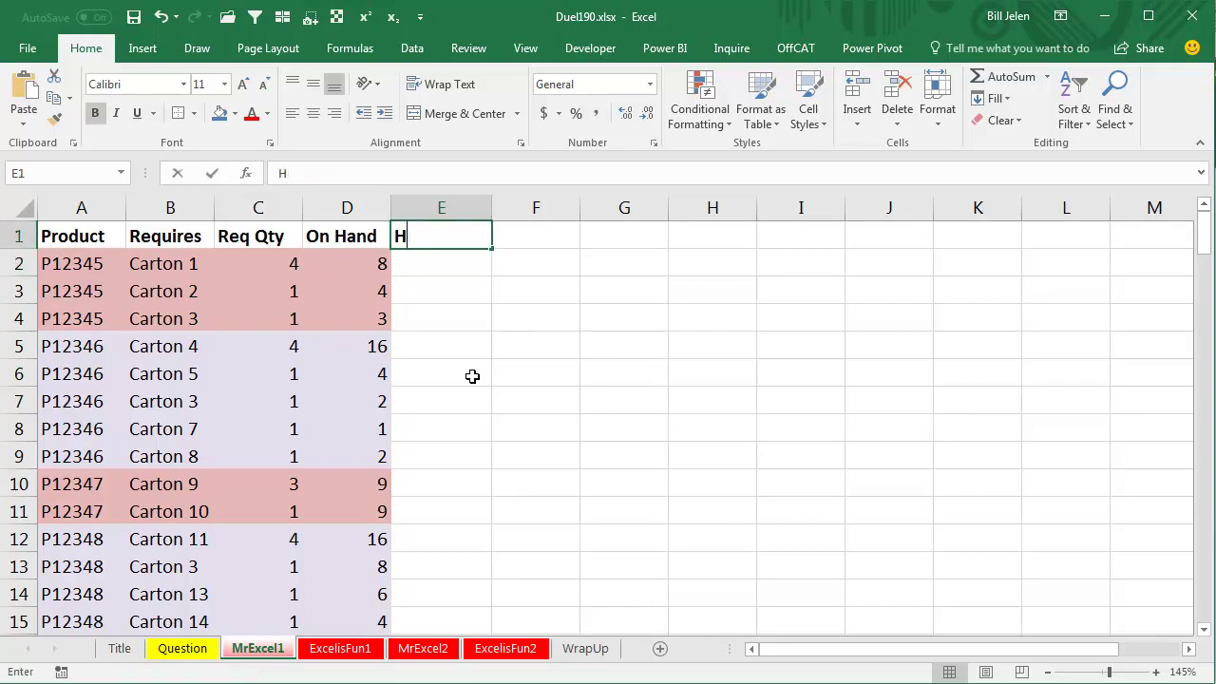
key("BackSpace")
key("BackSpace")
type("elp")
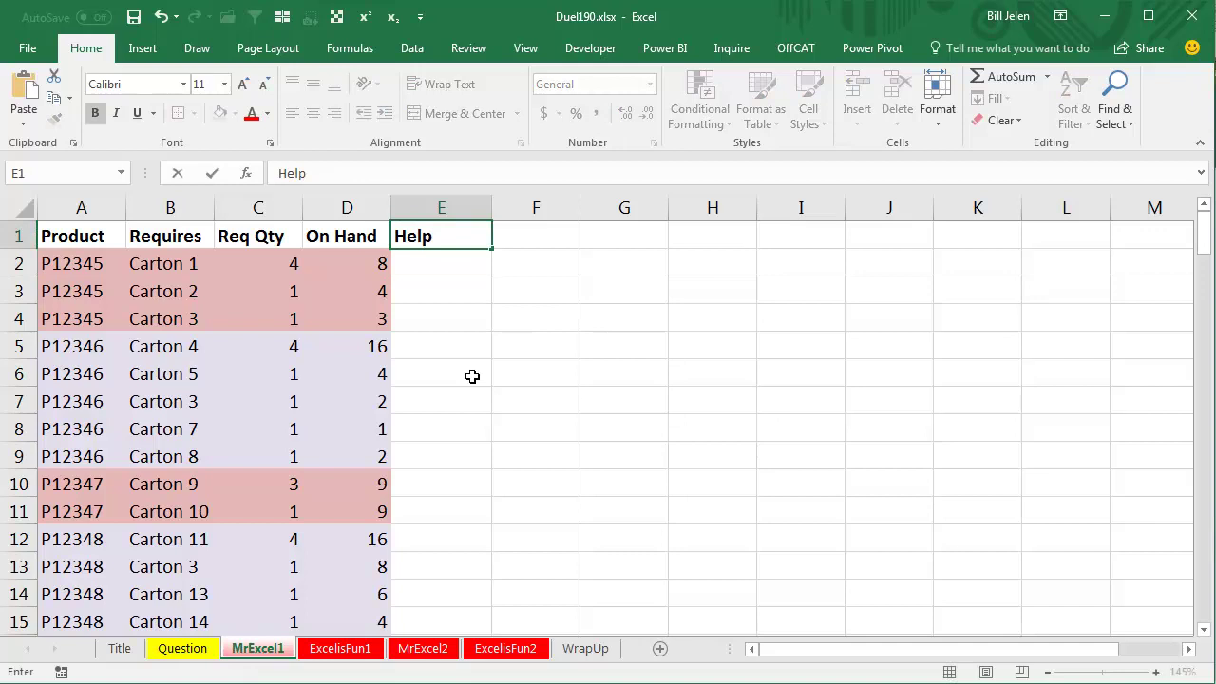
type("er")
key("ctrl+Return")
- Enter the formula =D2/C2 in cell E2 and fill it down the Helper column
key("Down")
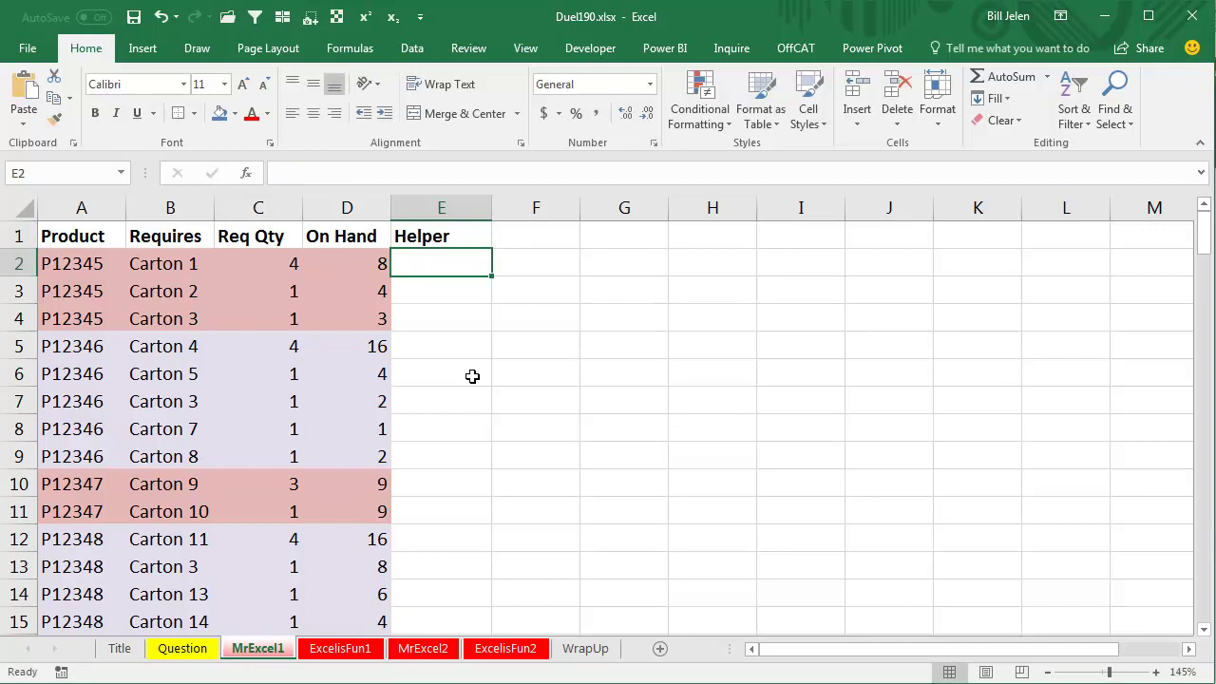
type("=")
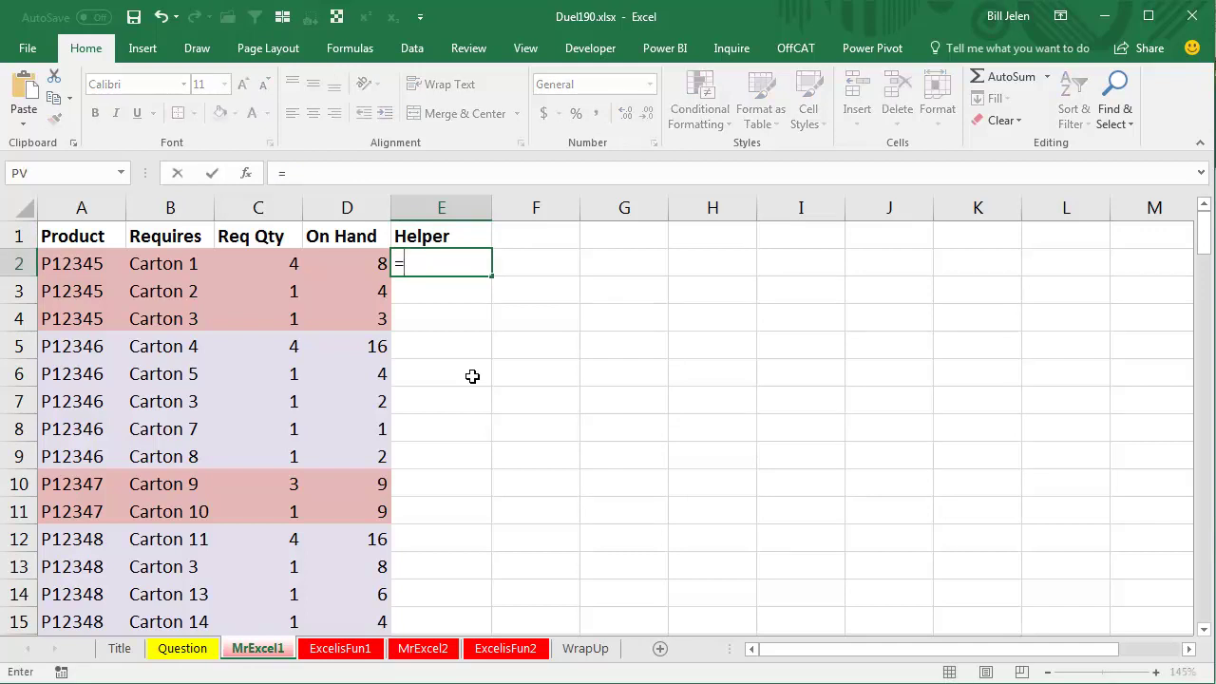
key("Left")
type("/")
key("Left")
key("Left")
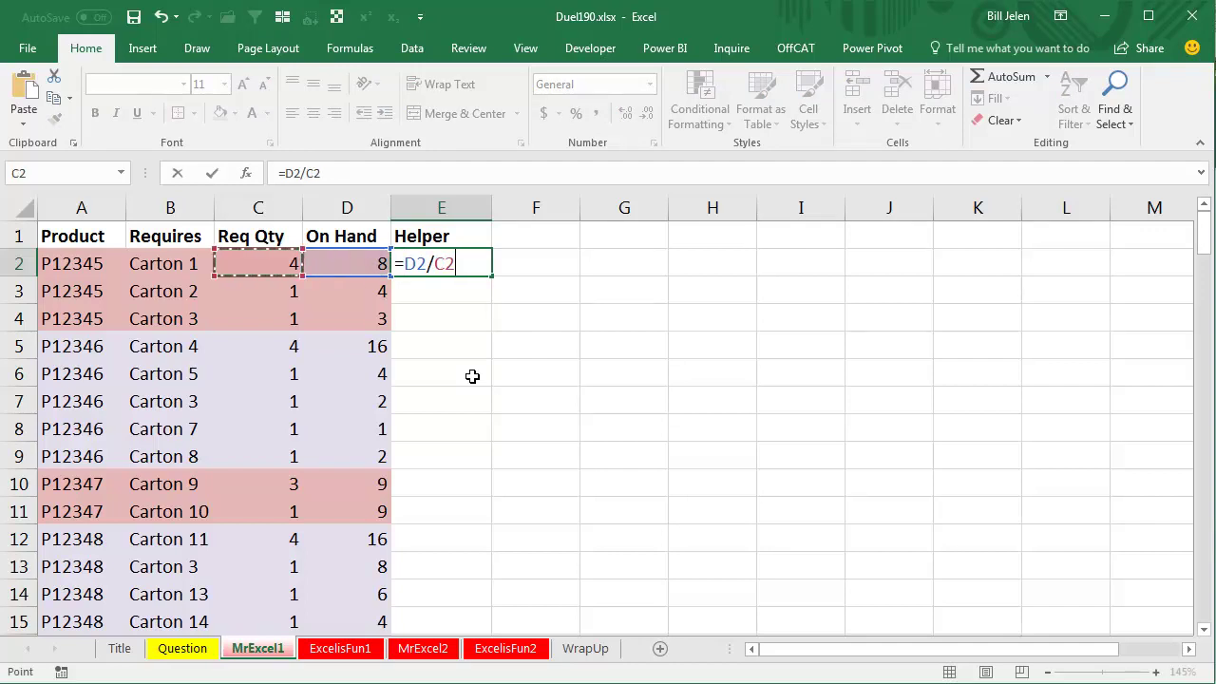
key("ctrl+Return")
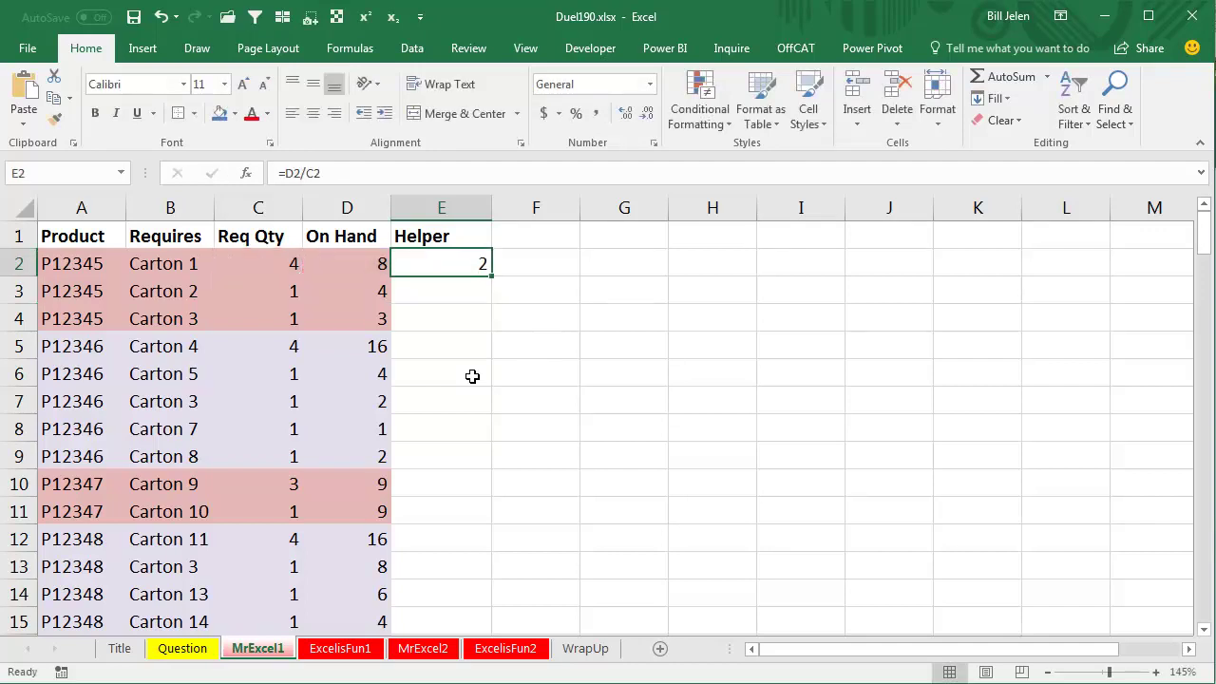
double_click(492, 276)
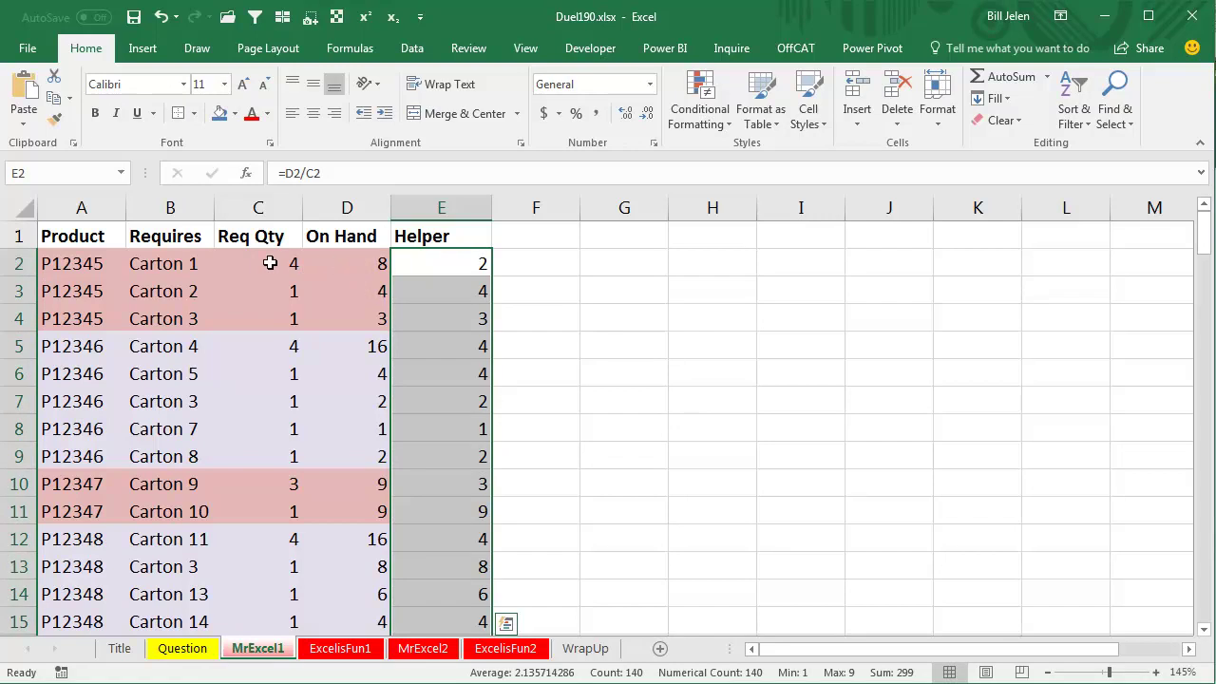
- Set the on-hand quantity in cell D2 to 6
left_click(377, 262)
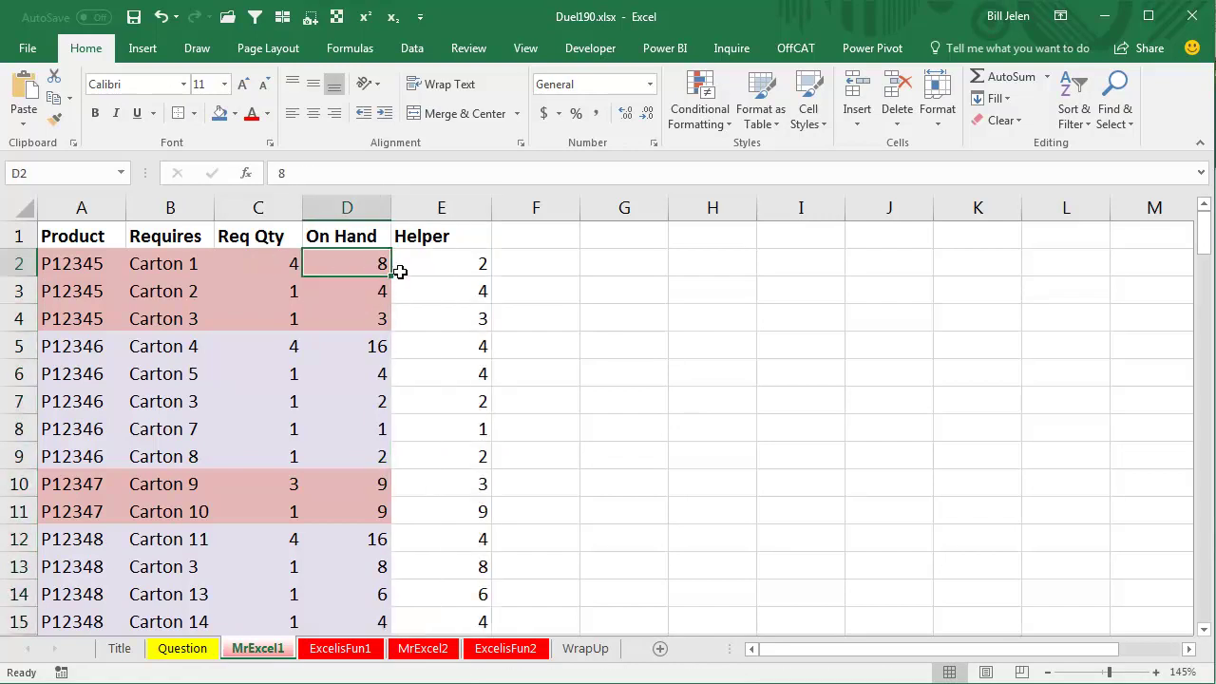
type("6")
key("Return")
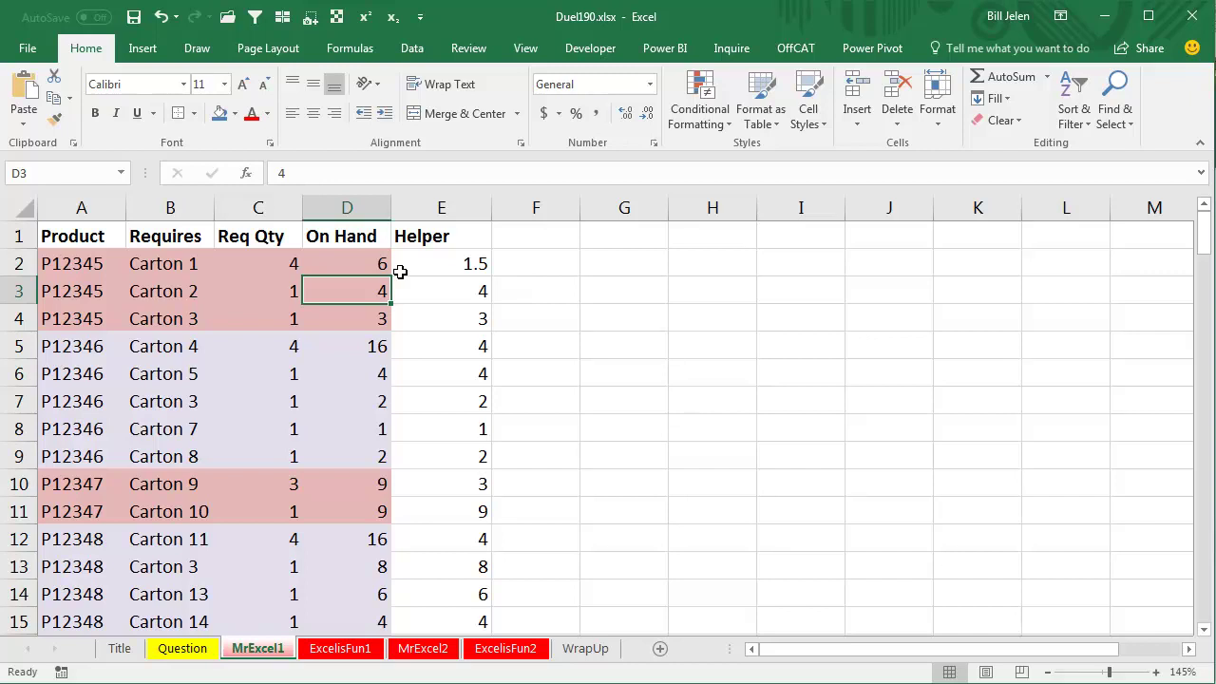
- Wrap the formula in E2 in INT, making it =INT(D2/C2), and fill it down the Helper column
left_click(400, 272)
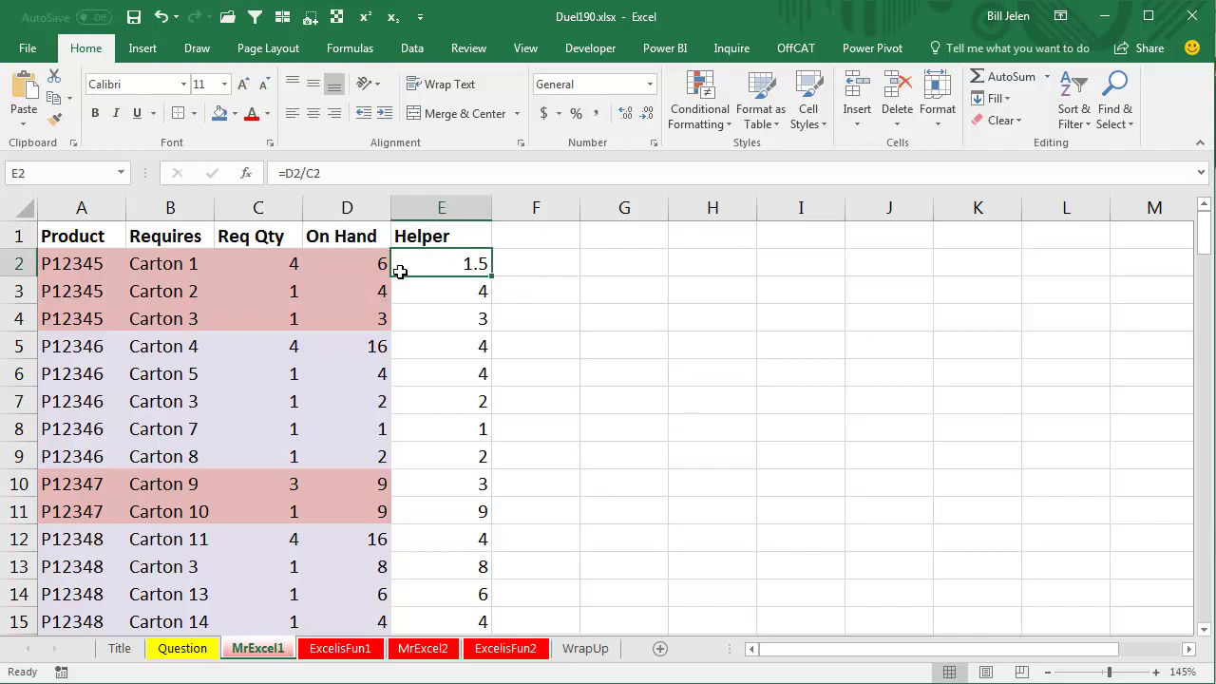
double_click(399, 271)
type("INT(")
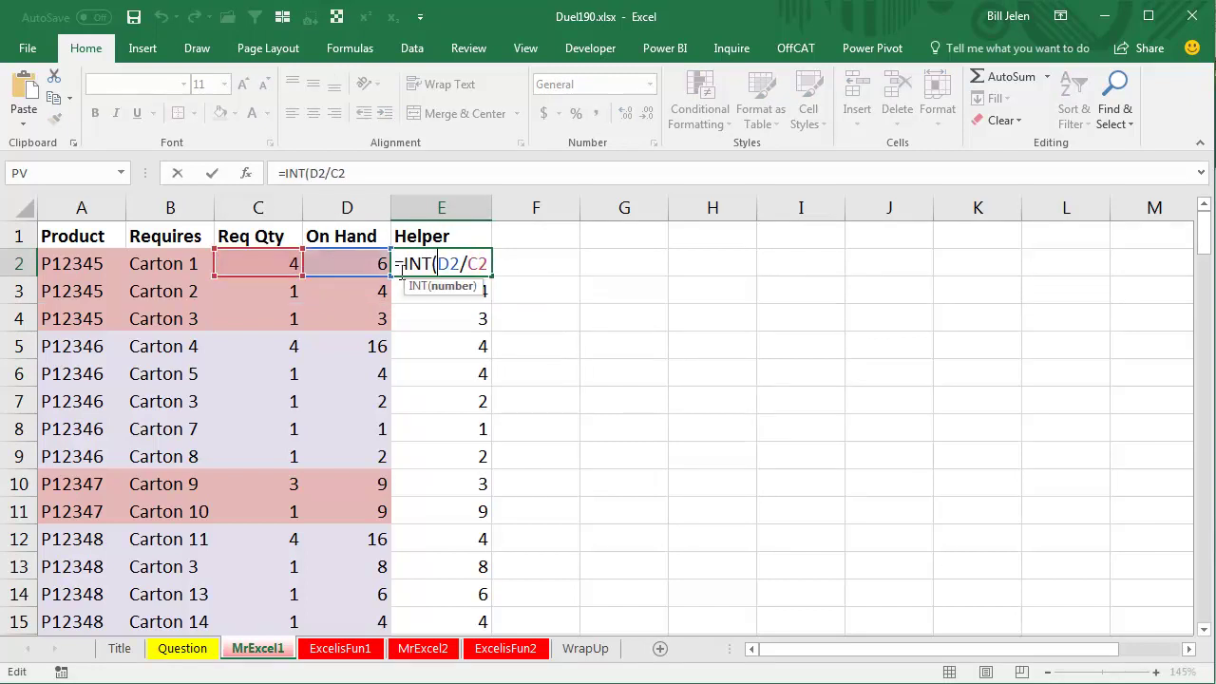
key("Right")
key("Right")
key("Right")
key("Right")
key("Right")
type(")")
key("ctrl+Return")
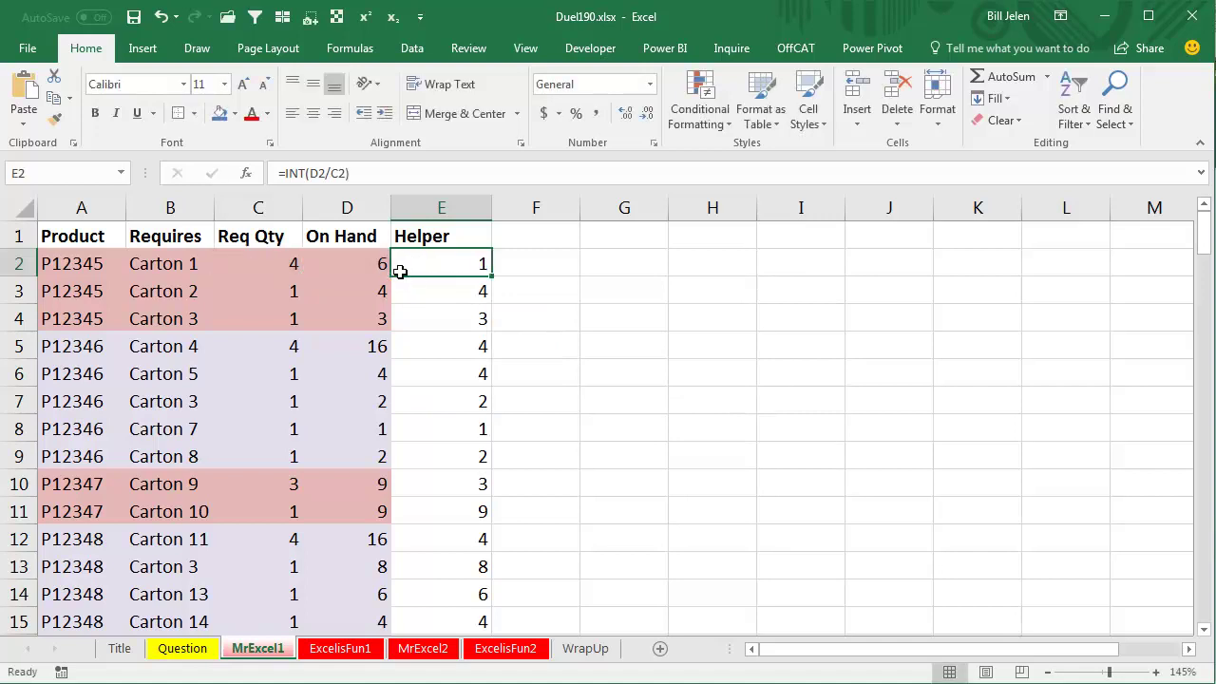
double_click(491, 275)
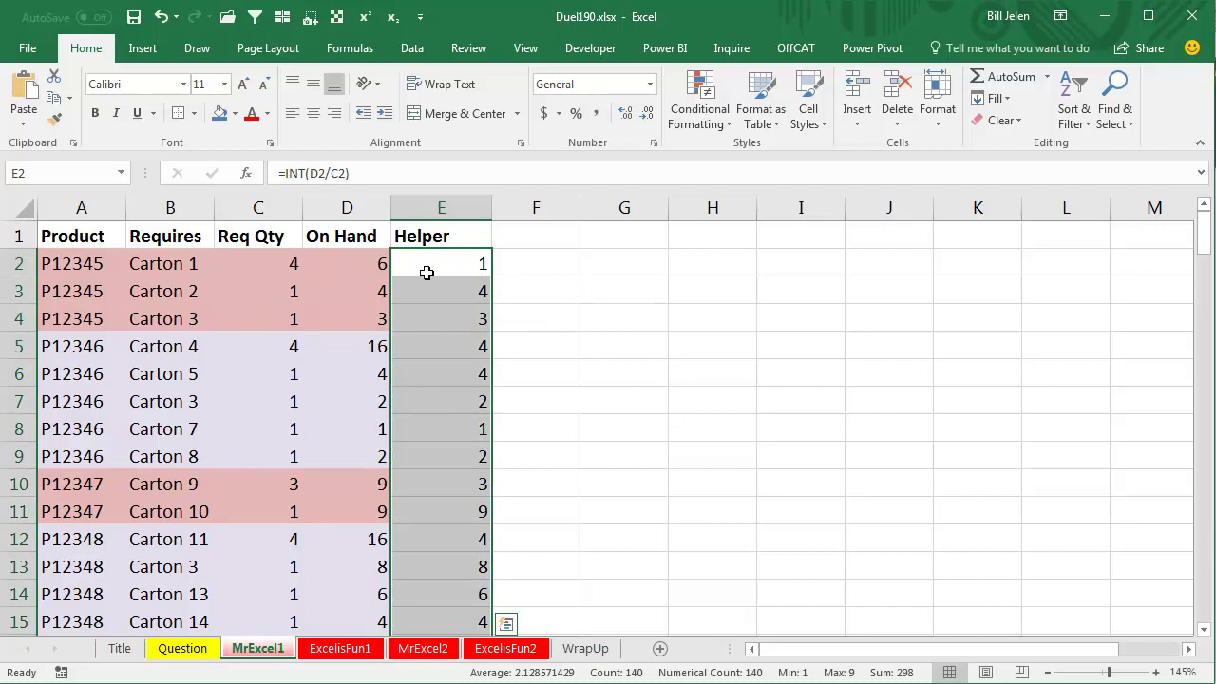
- Set the on-hand quantity in cell D2 back to 8
left_click(378, 265)
type("8")
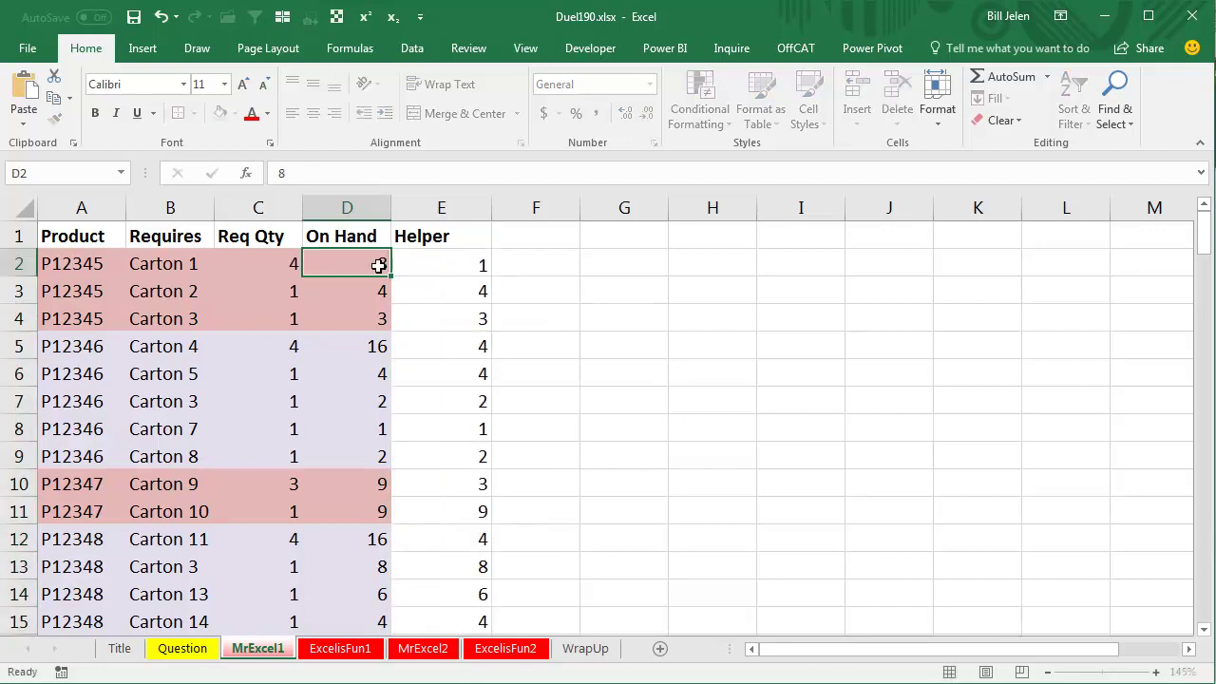
key("Return")
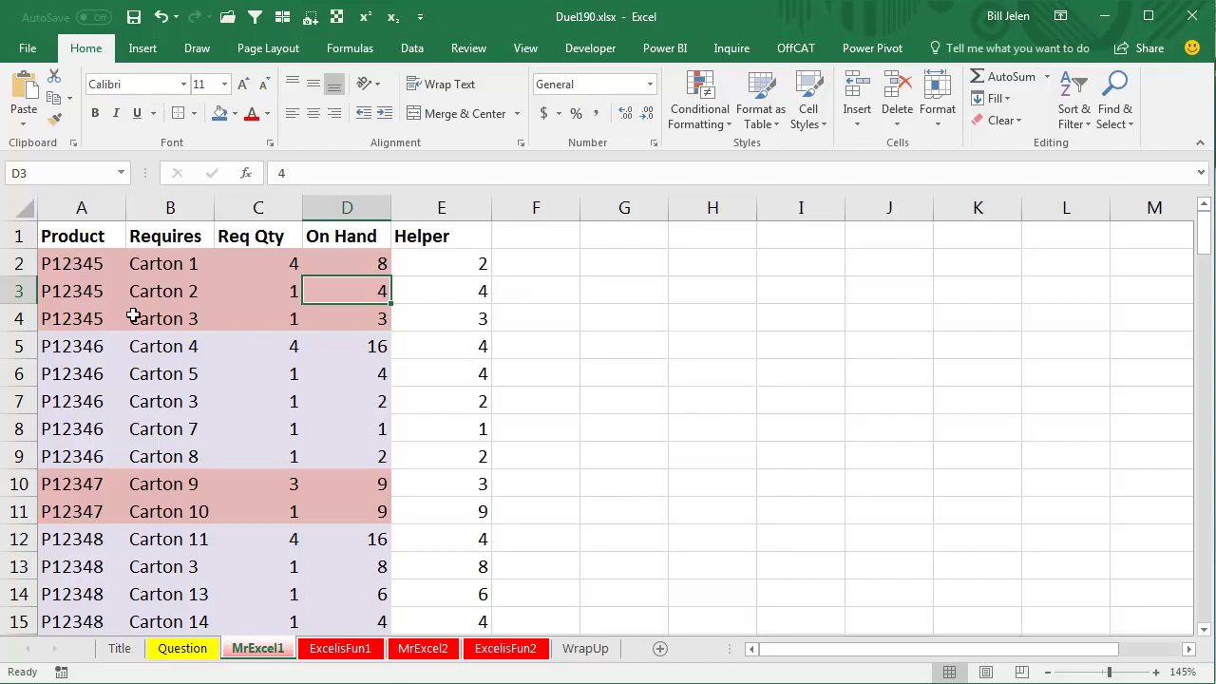
- Add Min subtotals to the Helper column at each change in Product, and collapse the outline to level 2
left_click(99, 266)
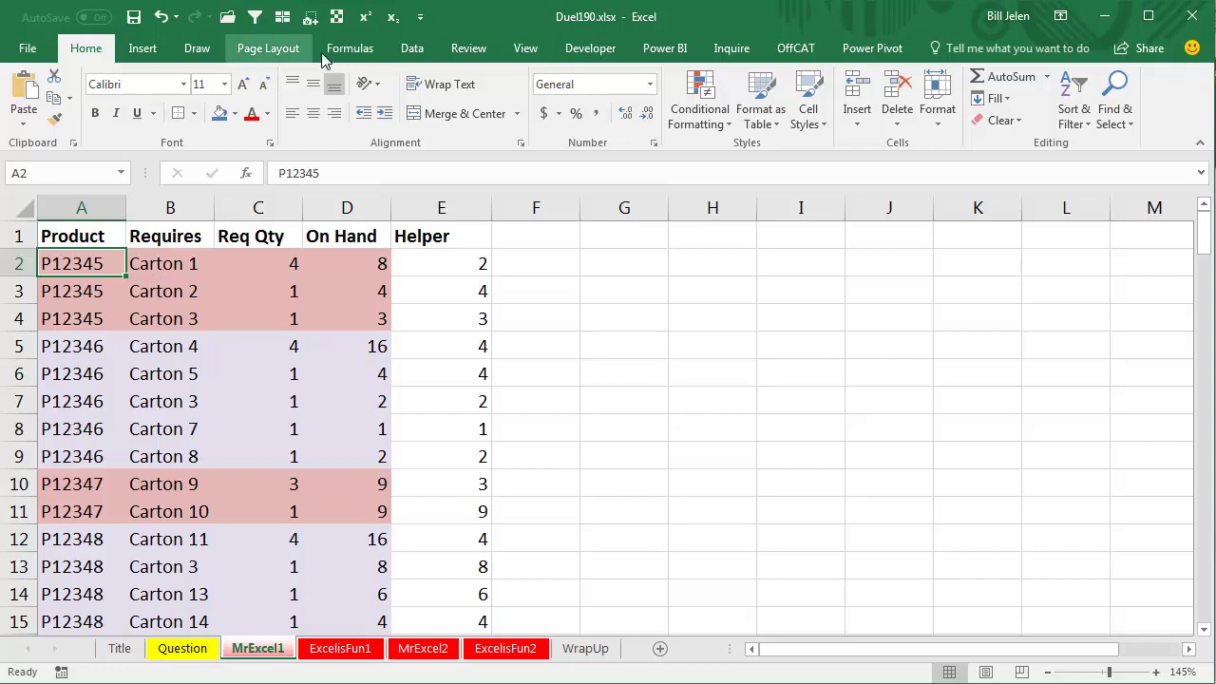
left_click(412, 48)
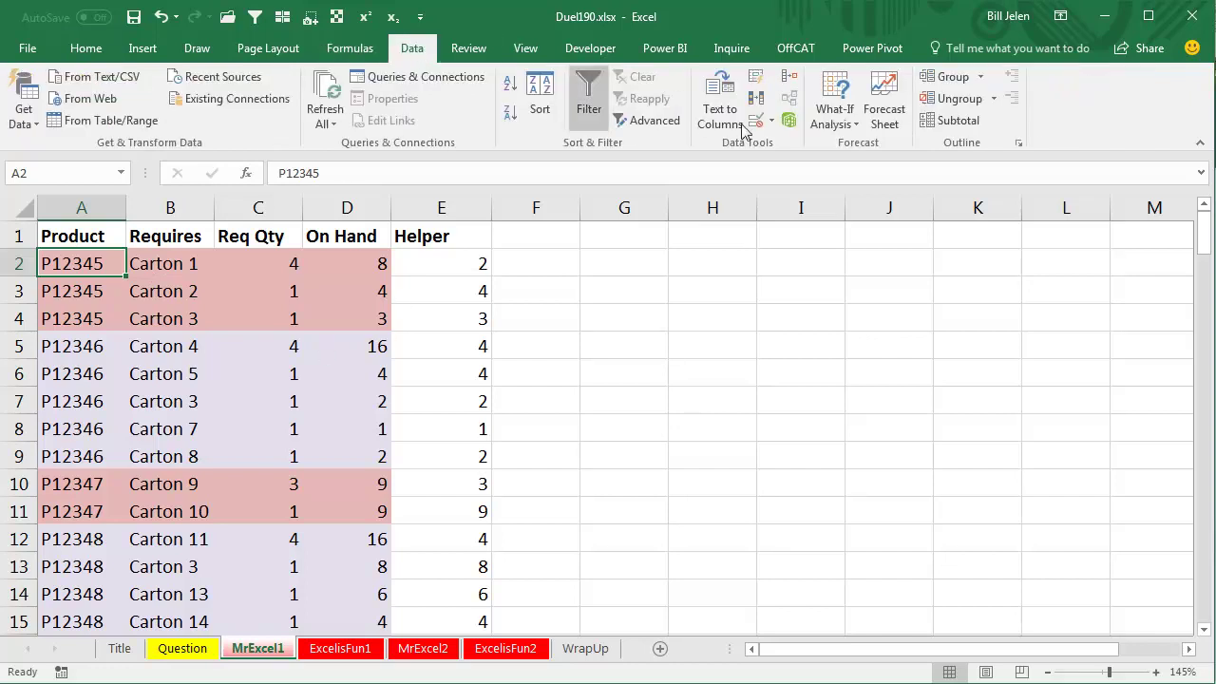
left_click(951, 121)
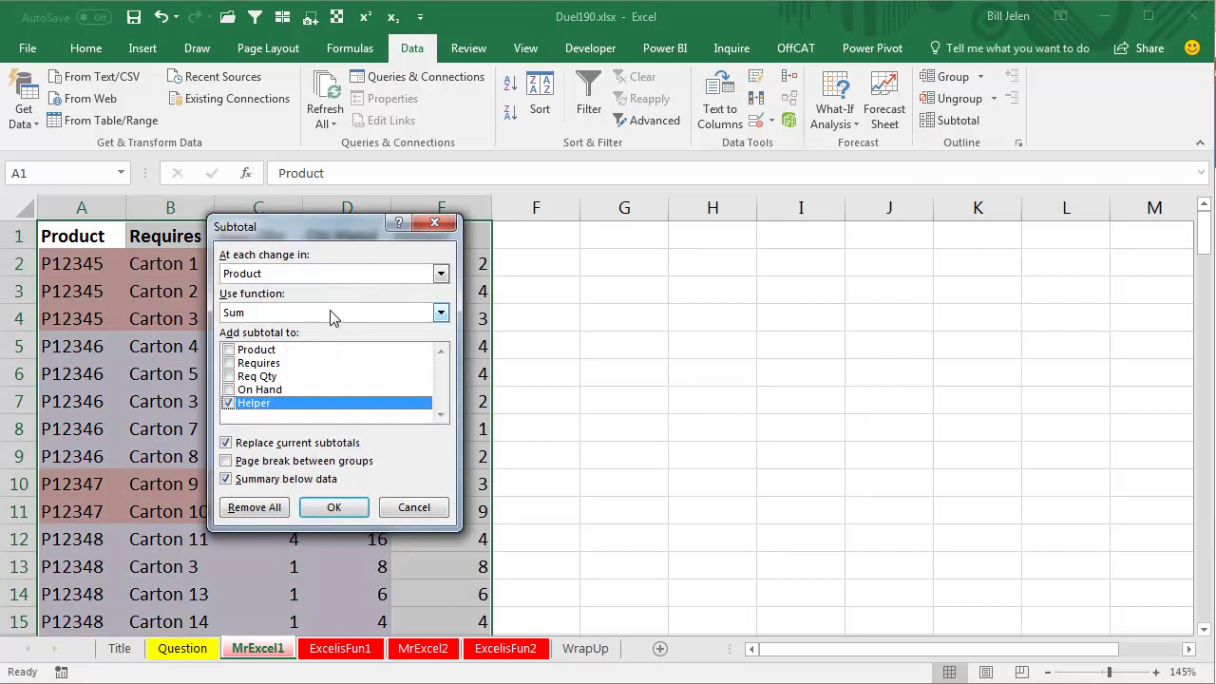
left_click(441, 313)
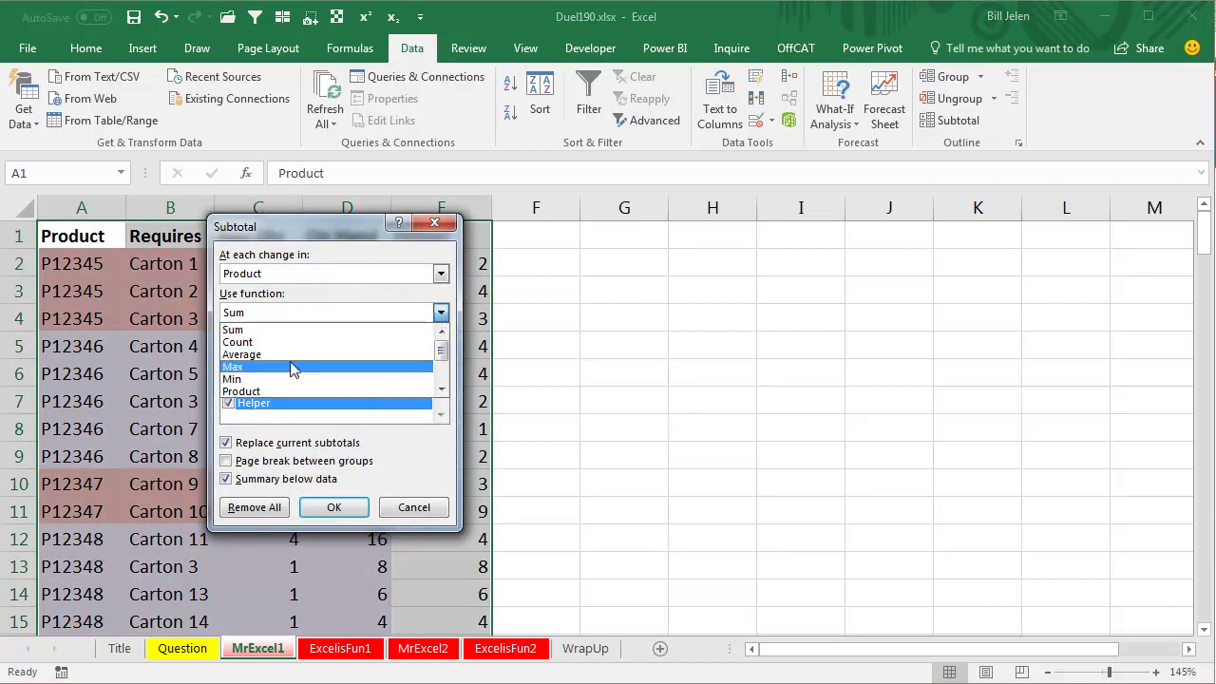
left_click(238, 379)
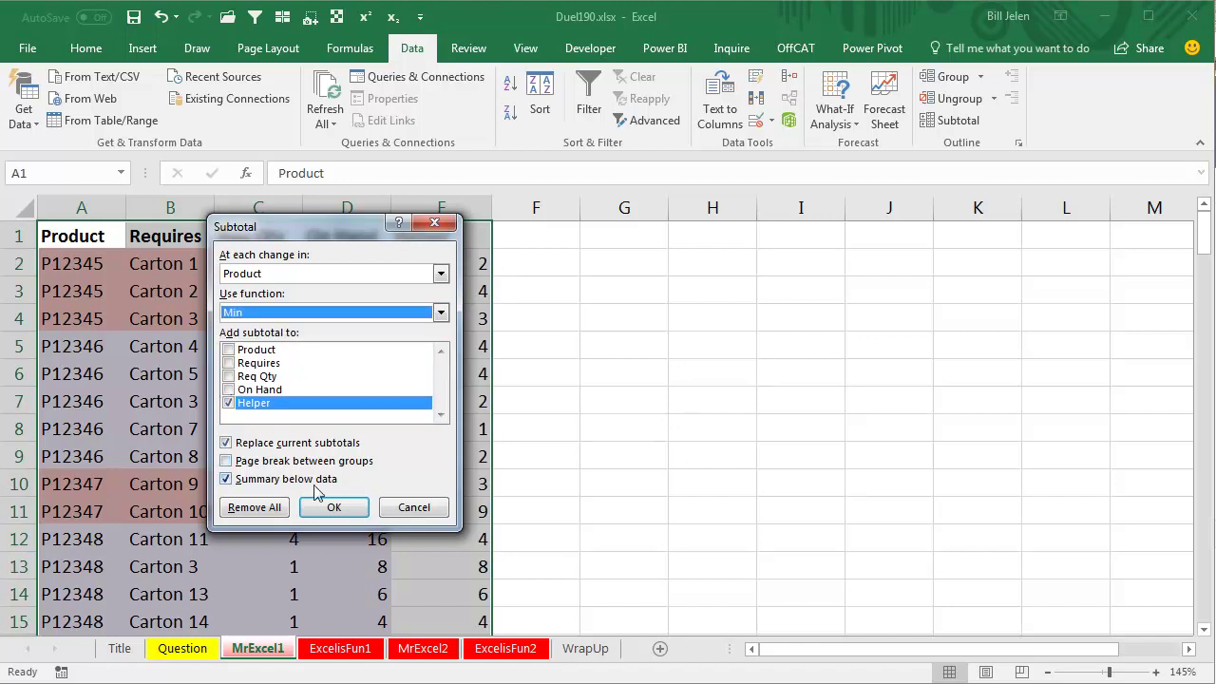
left_click(332, 508)
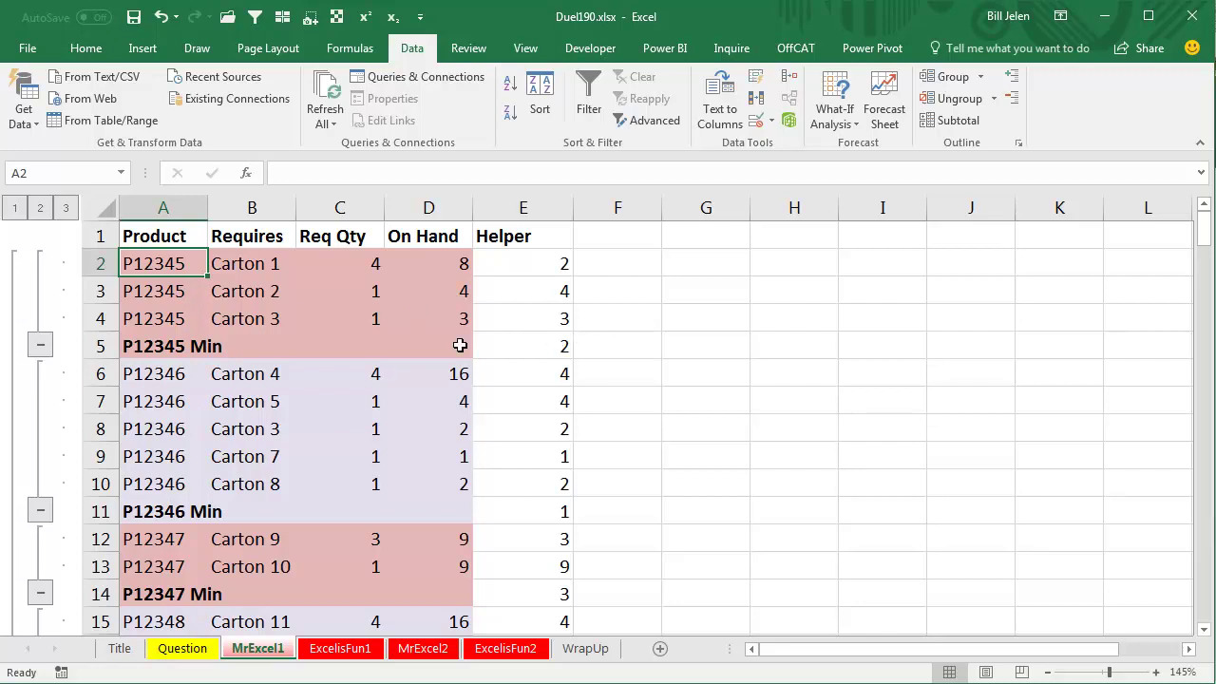
left_click(40, 208)
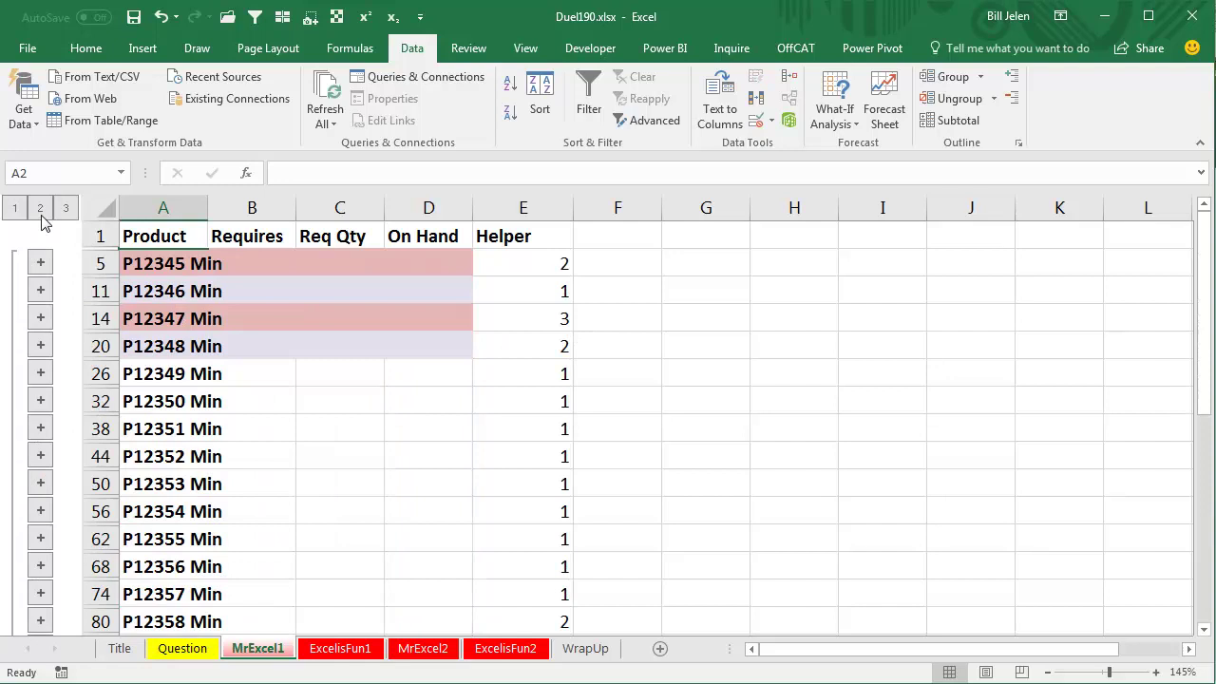
- Copy only the visible subtotal rows from A5 through the Grand Min row, columns A to E
left_click(155, 264)
key("Up")
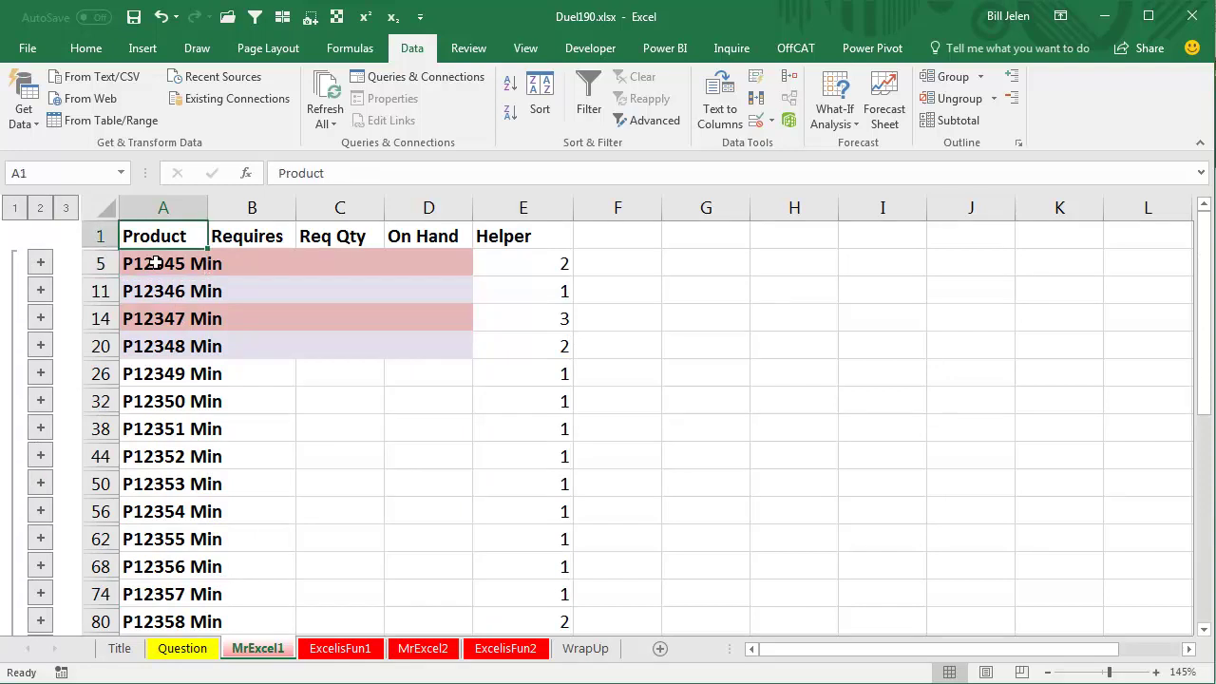
key("Down")
key("ctrl+shift+End")
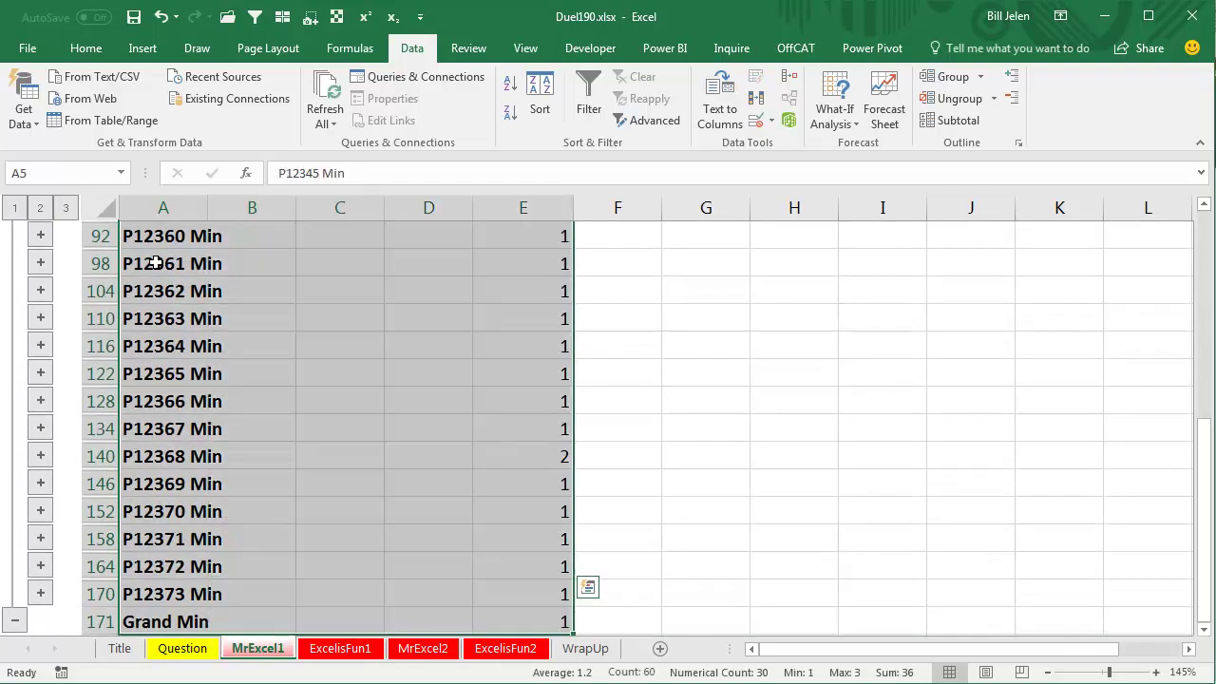
key("ctrl+BackSpace")
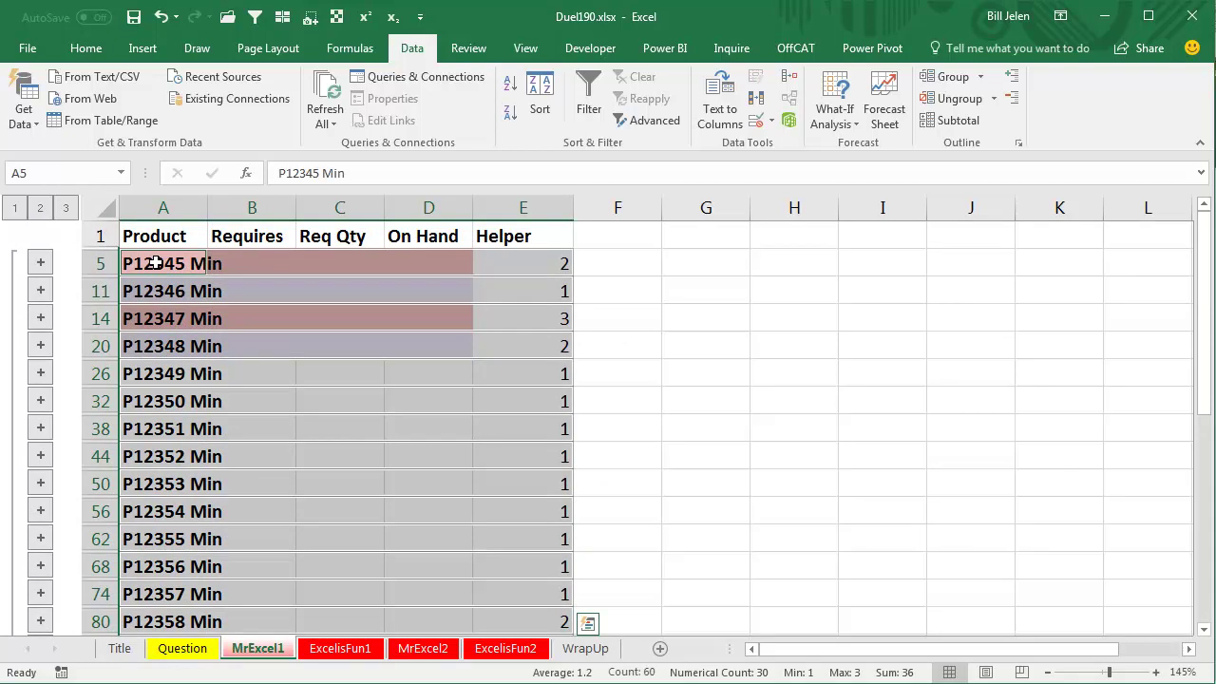
key("ctrl+c")
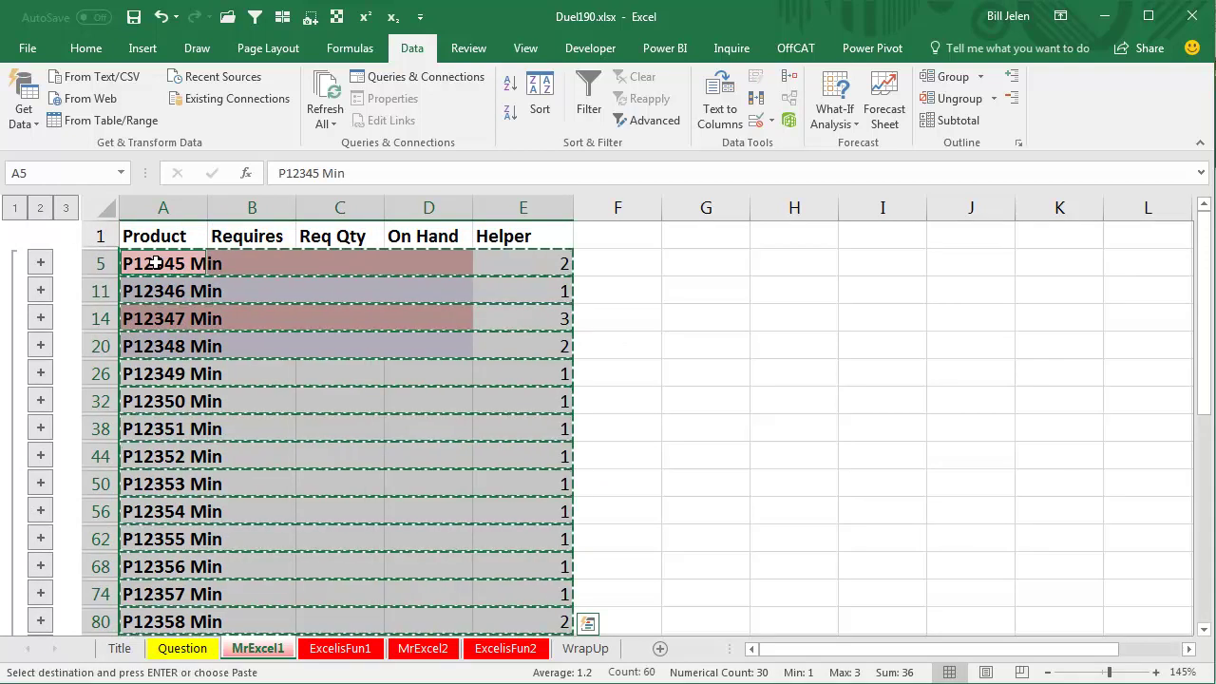
- Paste the copied subtotal rows below the data, starting at cell G189
key("Down")
key("Down")
key("Down")
key("Down")
key("Down")
key("Down")
key("Down")
key("Down")
key("Down")
key("Down")
key("Down")
key("Down")
key("Down")
key("Down")
key("Down")
key("Down")
key("Down")
key("Down")
key("Down")
key("Down")
key("Up")
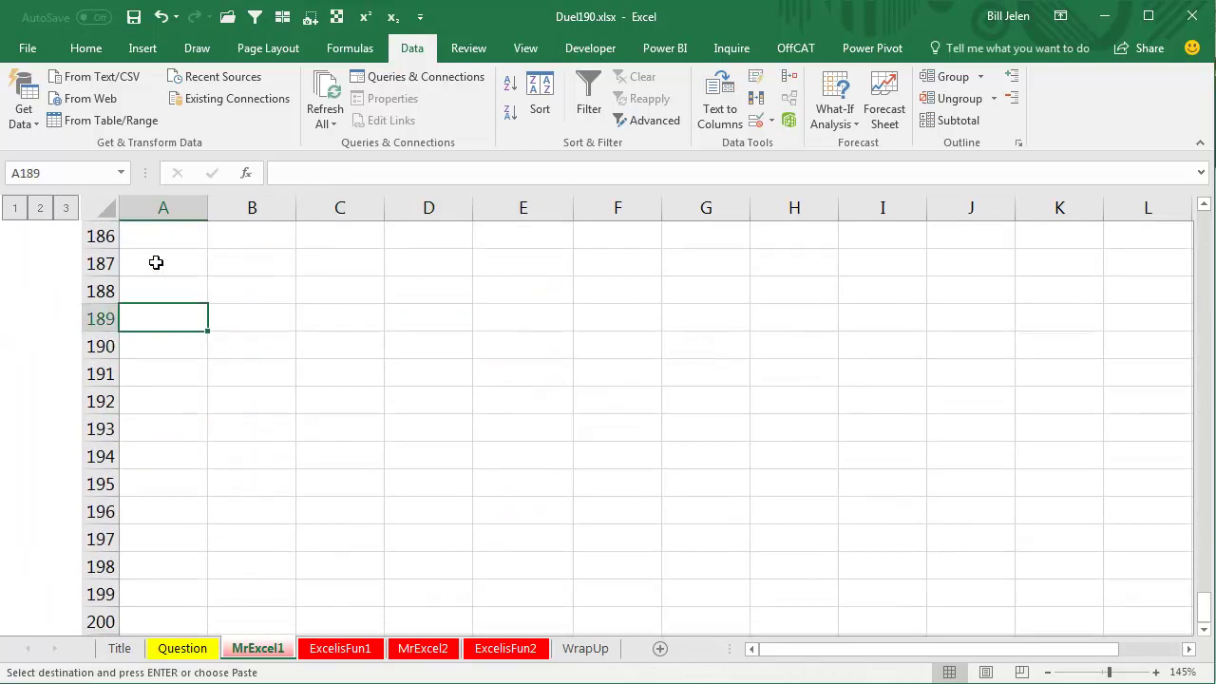
key("Right")
key("Right")
key("Right")
key("Right")
key("Right")
key("Right")
key("Right")
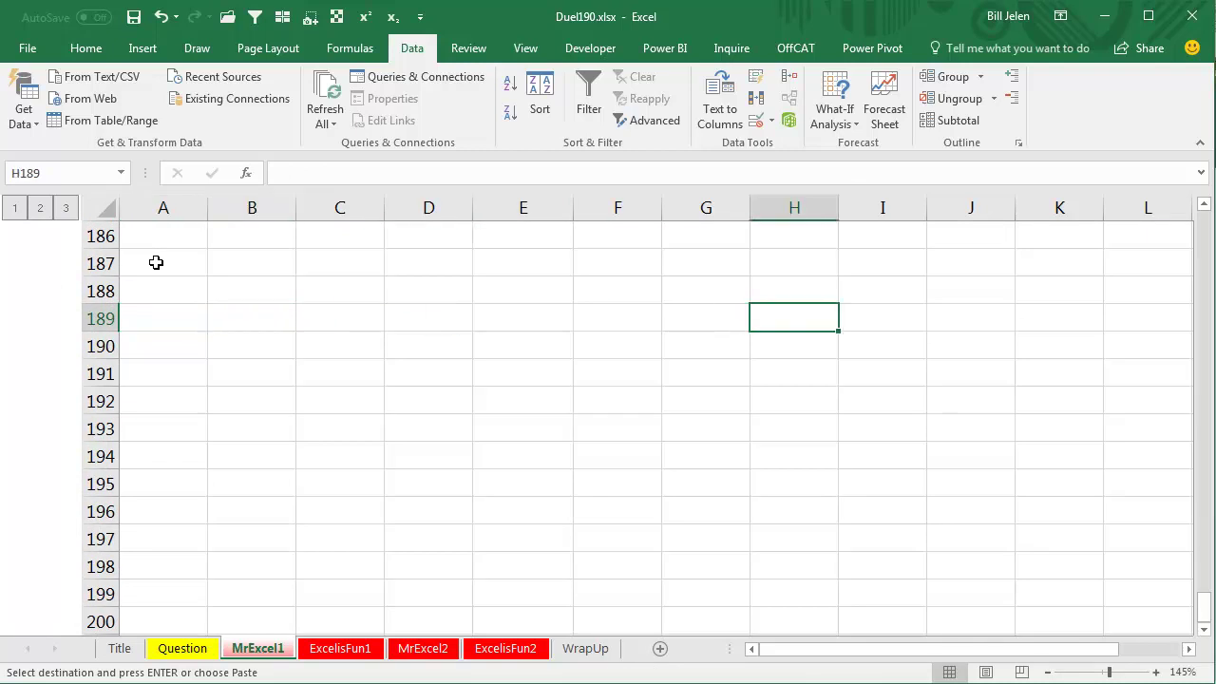
key("Left")
key("ctrl+v")
- Delete the entire empty columns H to J between the pasted product names and their Min values
key("Right")
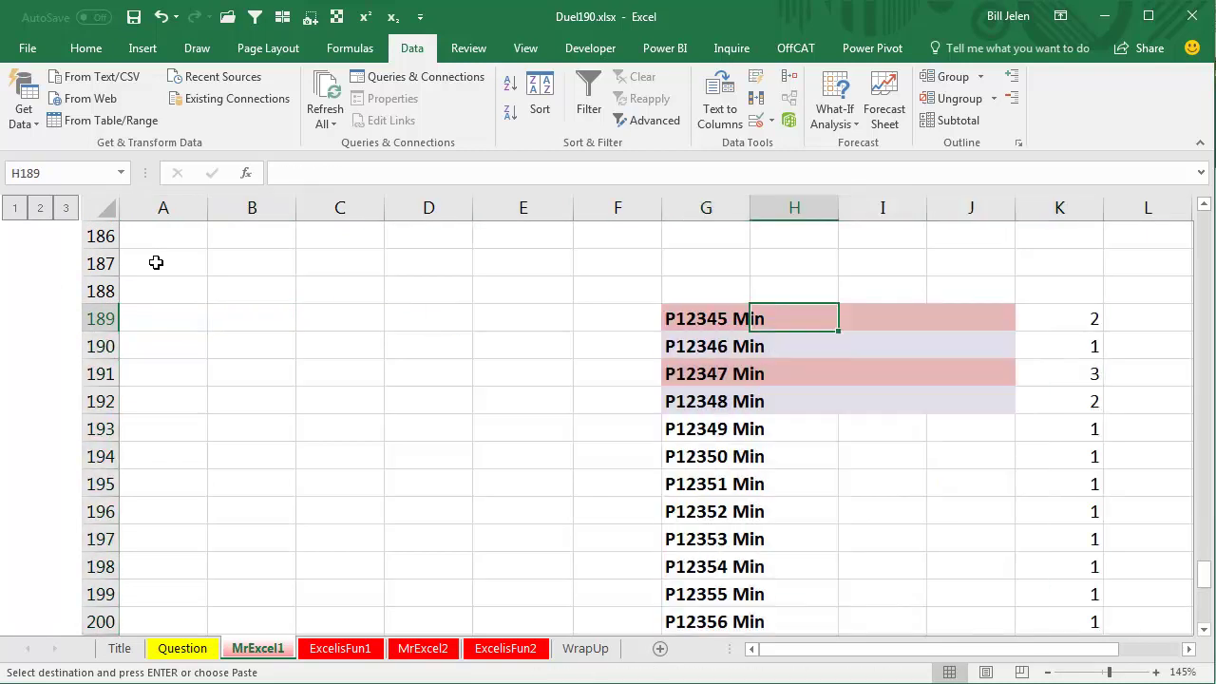
key("shift+Right")
key("shift+Right")
key("ctrl+minus")
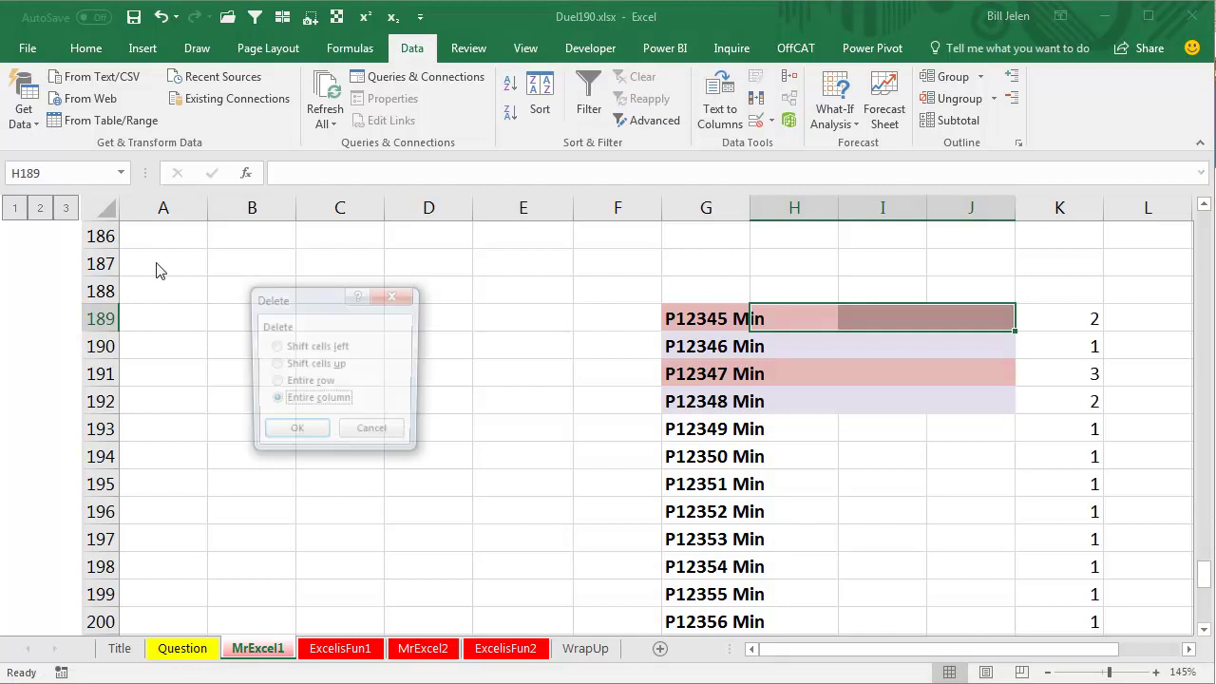
key("c")
key("Return")
- Replace every " Min" with nothing in the pasted product names in G189:G217
key("Left")
key("ctrl+shift+Down")
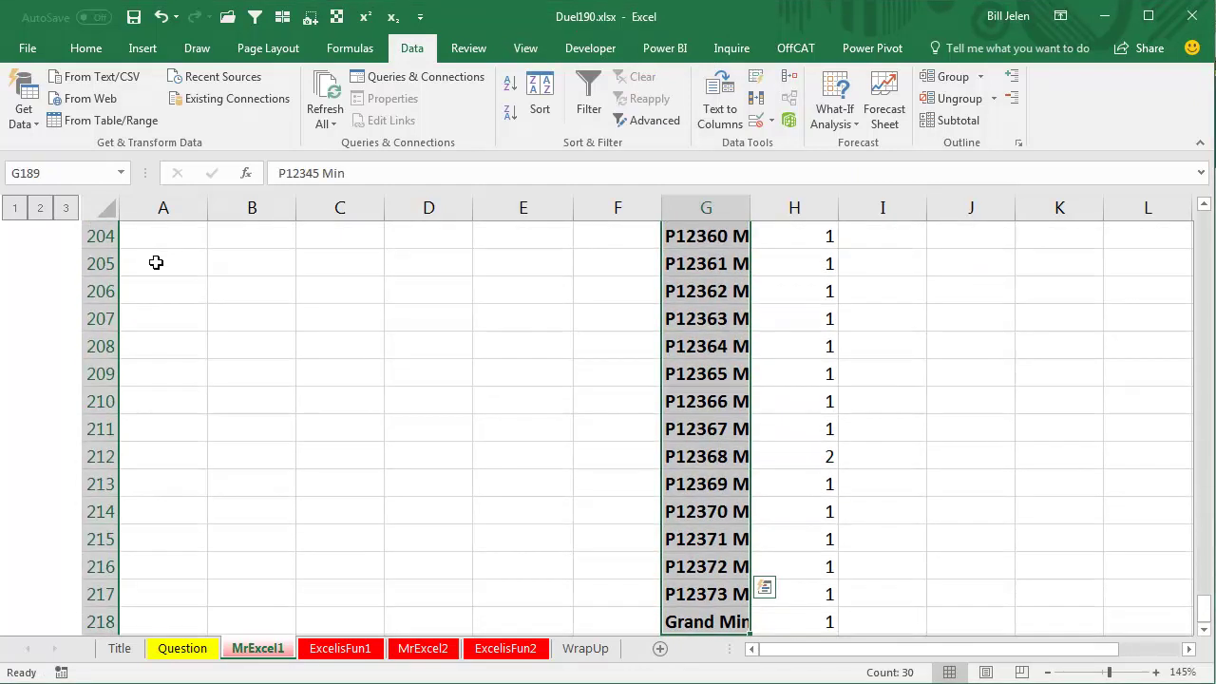
key("shift+Up")
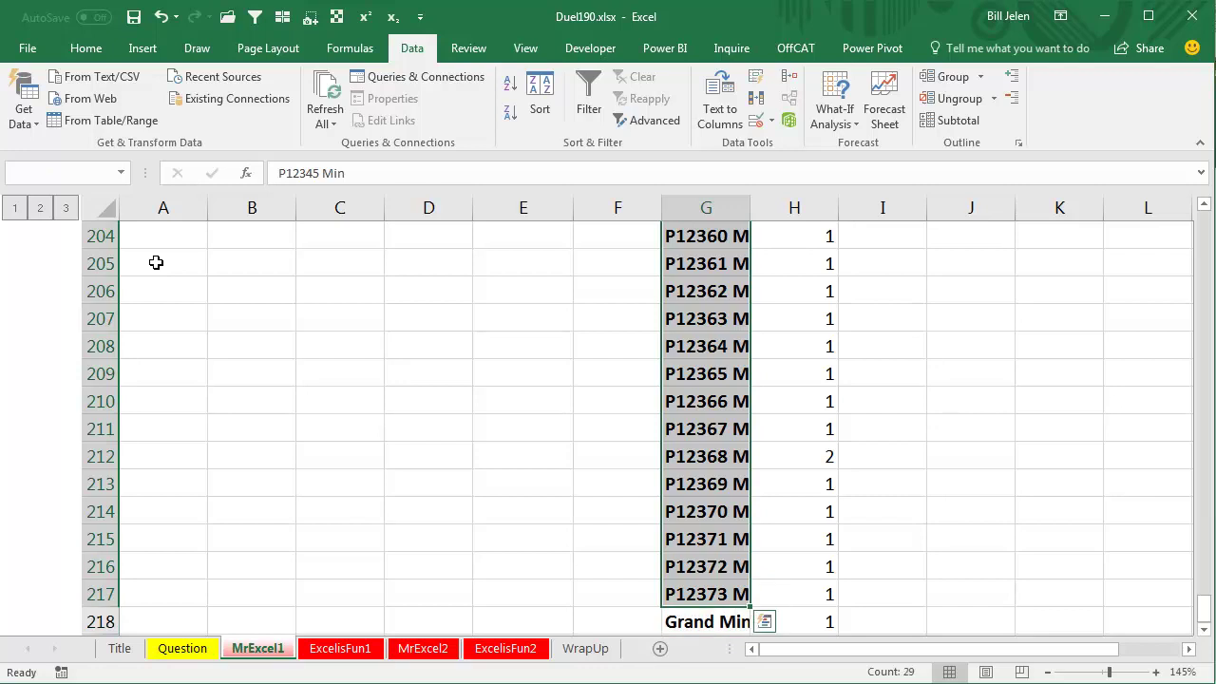
key("ctrl+h")
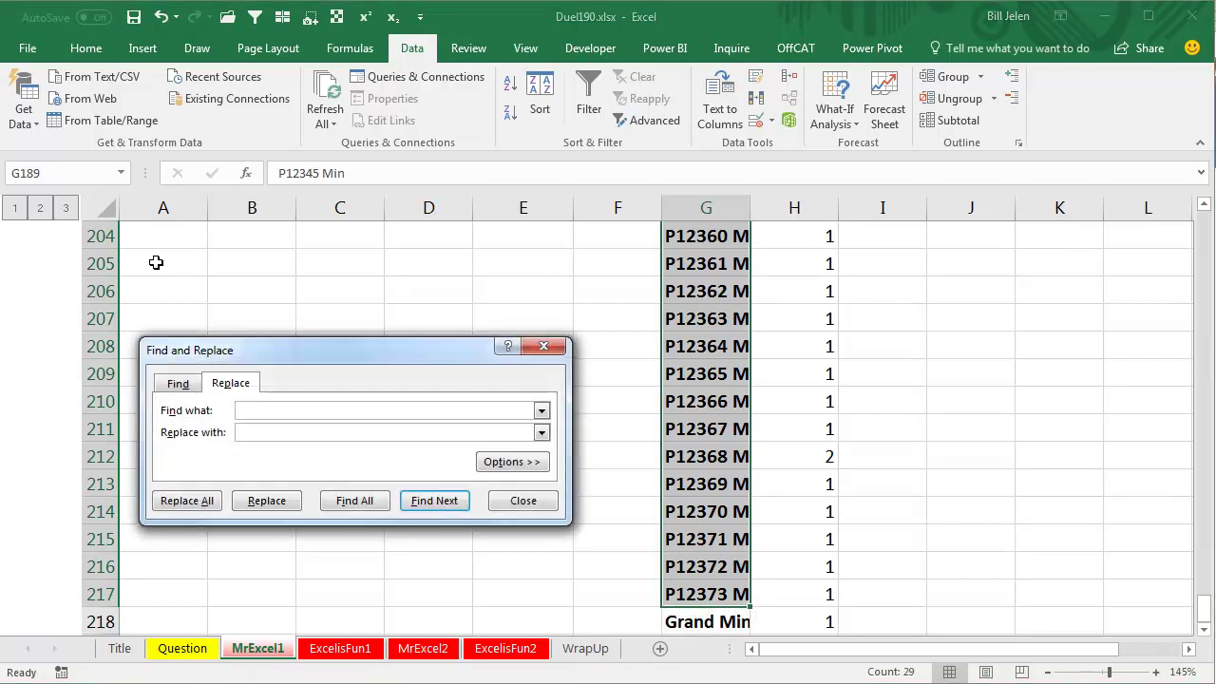
type("in")
left_click(193, 500)
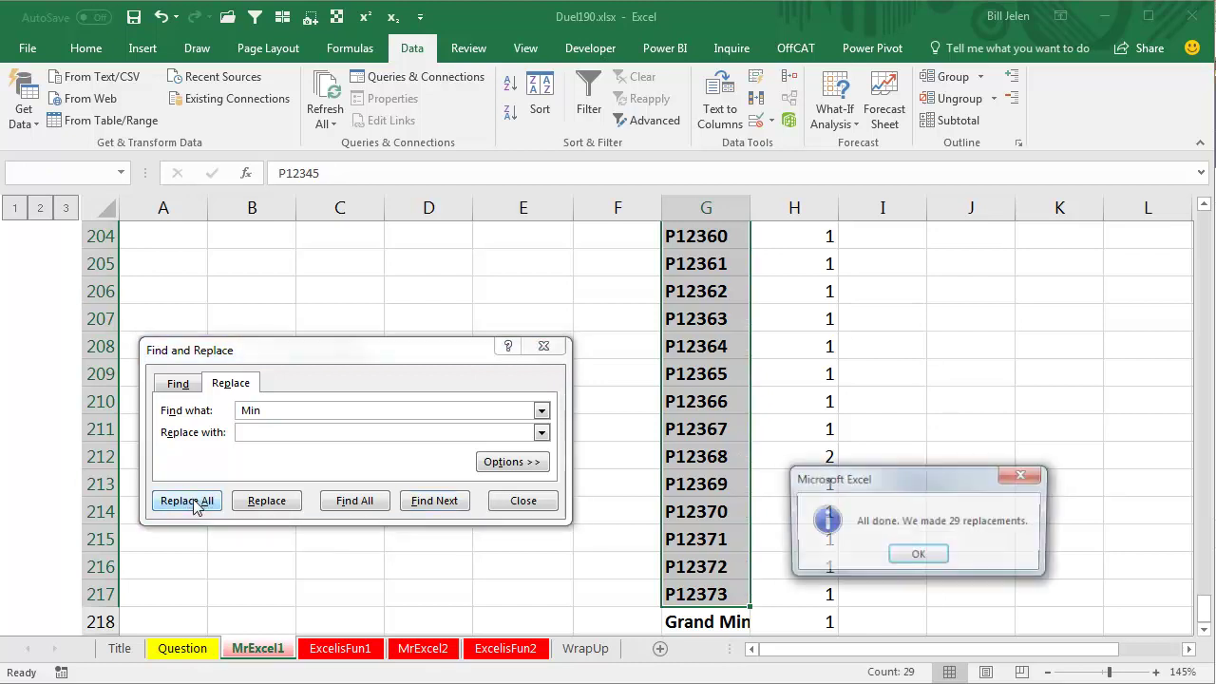
left_click(916, 556)
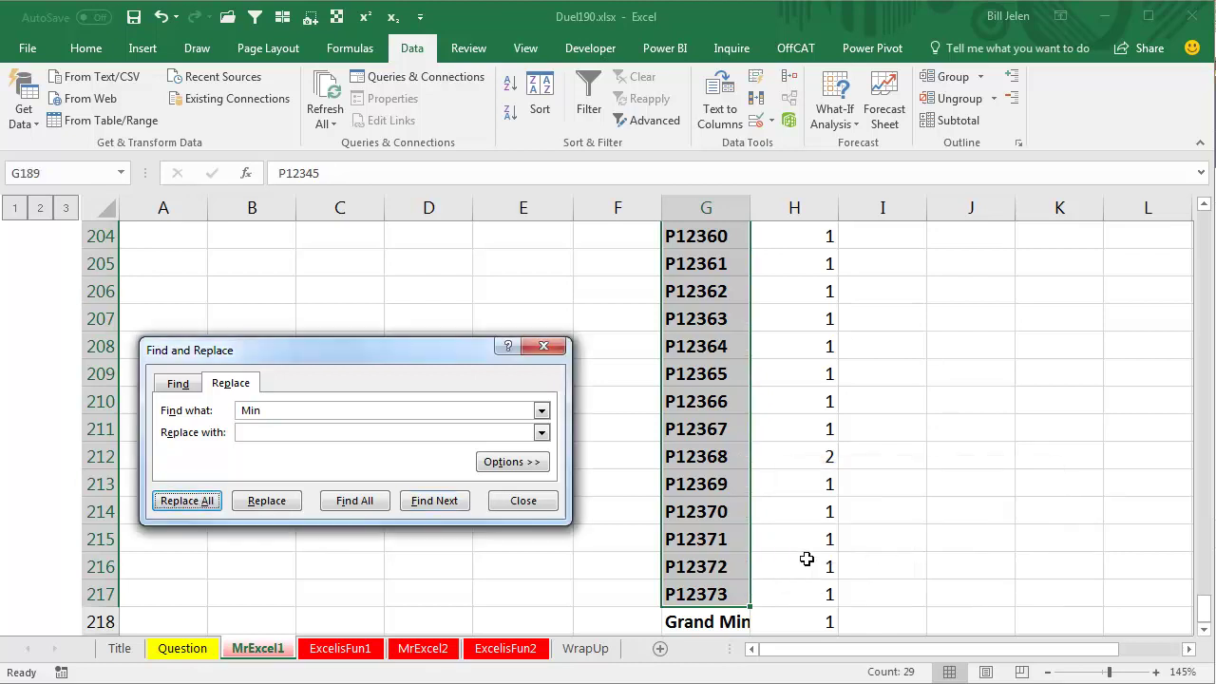
left_click(526, 503)
- Clear the Grand Min label and its value in G218:H218, and return to the start of the pasted list
left_click(708, 623)
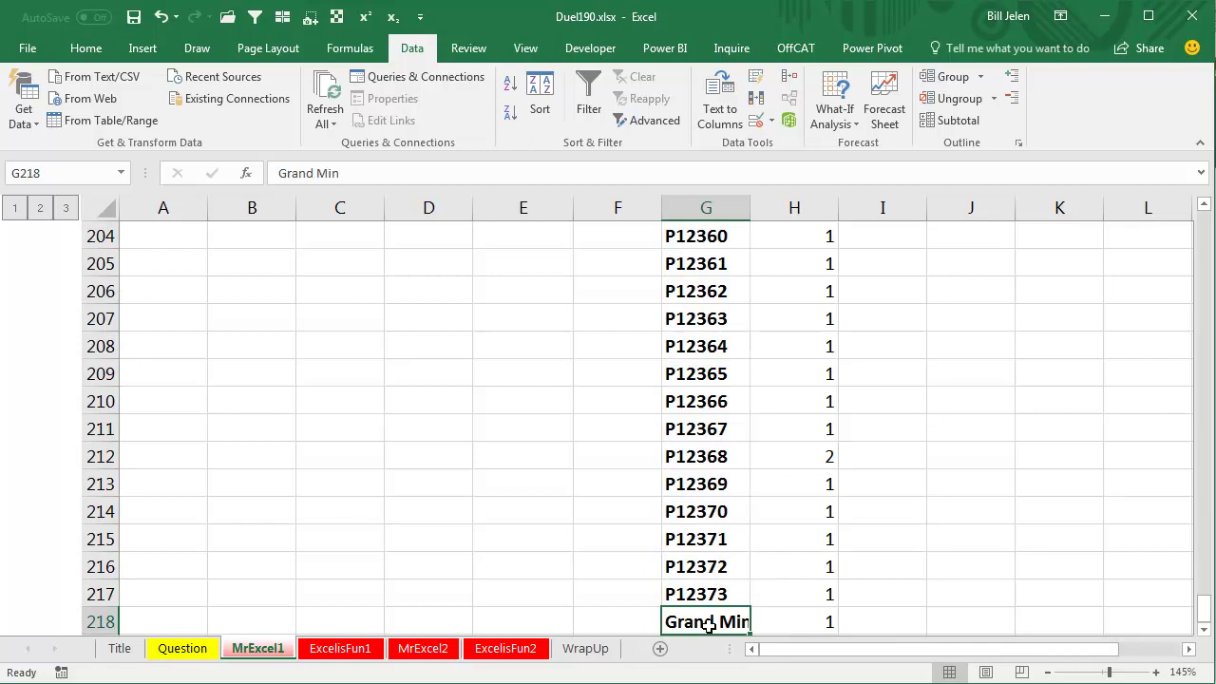
key("shift+Right")
key("Delete")
key("Up")
key("End")
key("Up")
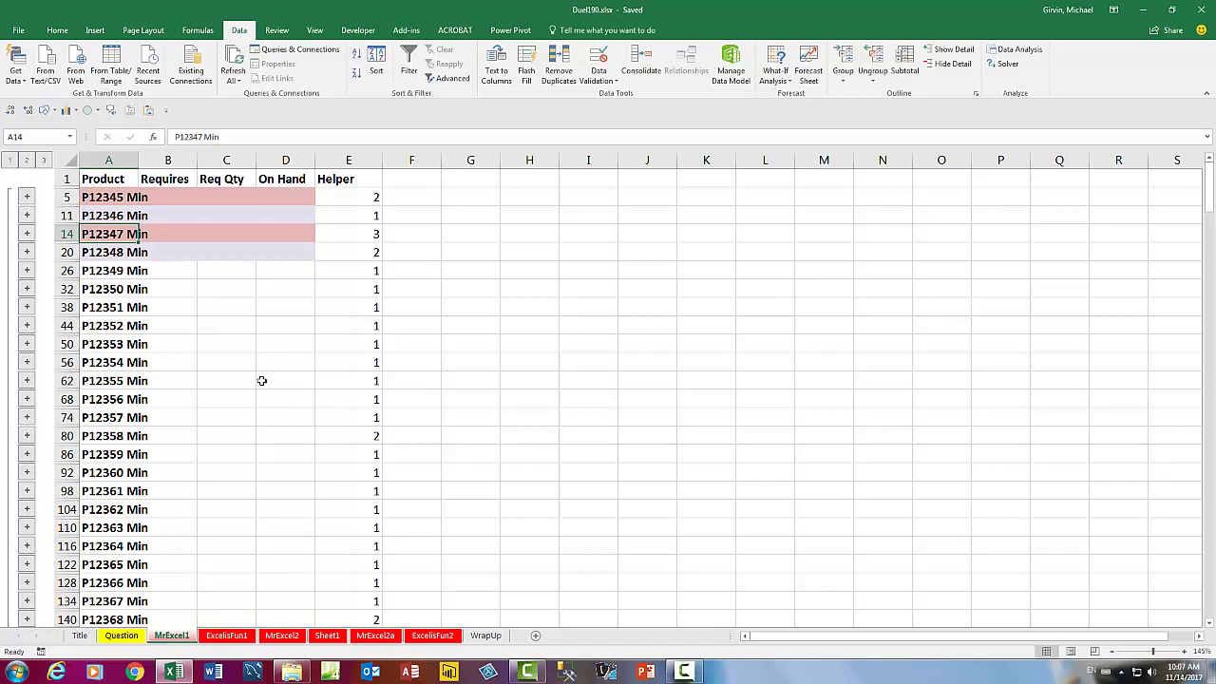
- On the ExcelisFun1 sheet, enter =INT(D2/C2) in E2 and fill it down the How Many column
left_click(224, 638)
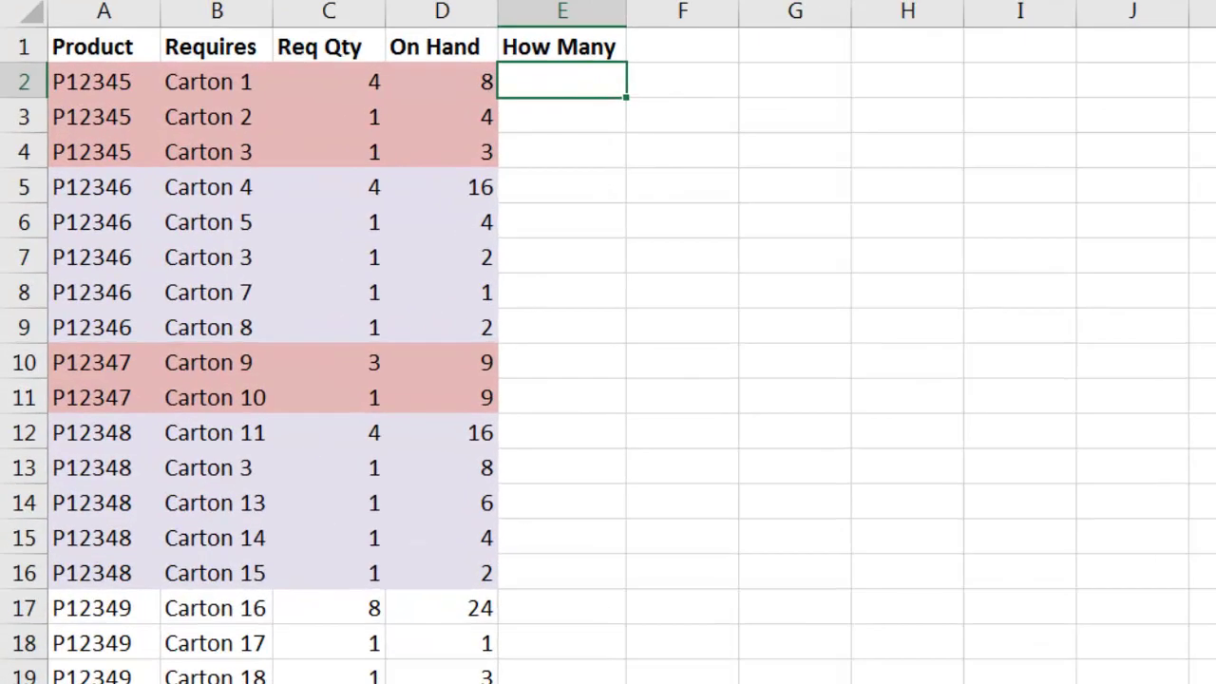
type("=int")
key("Tab")
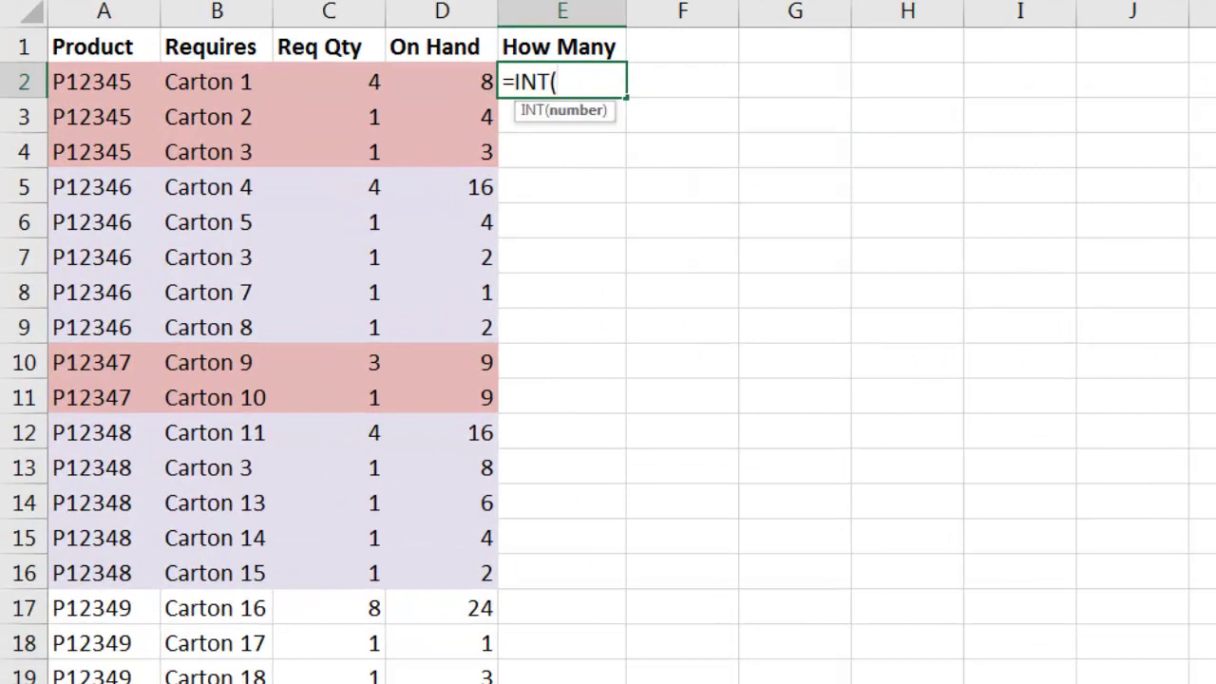
key("Left")
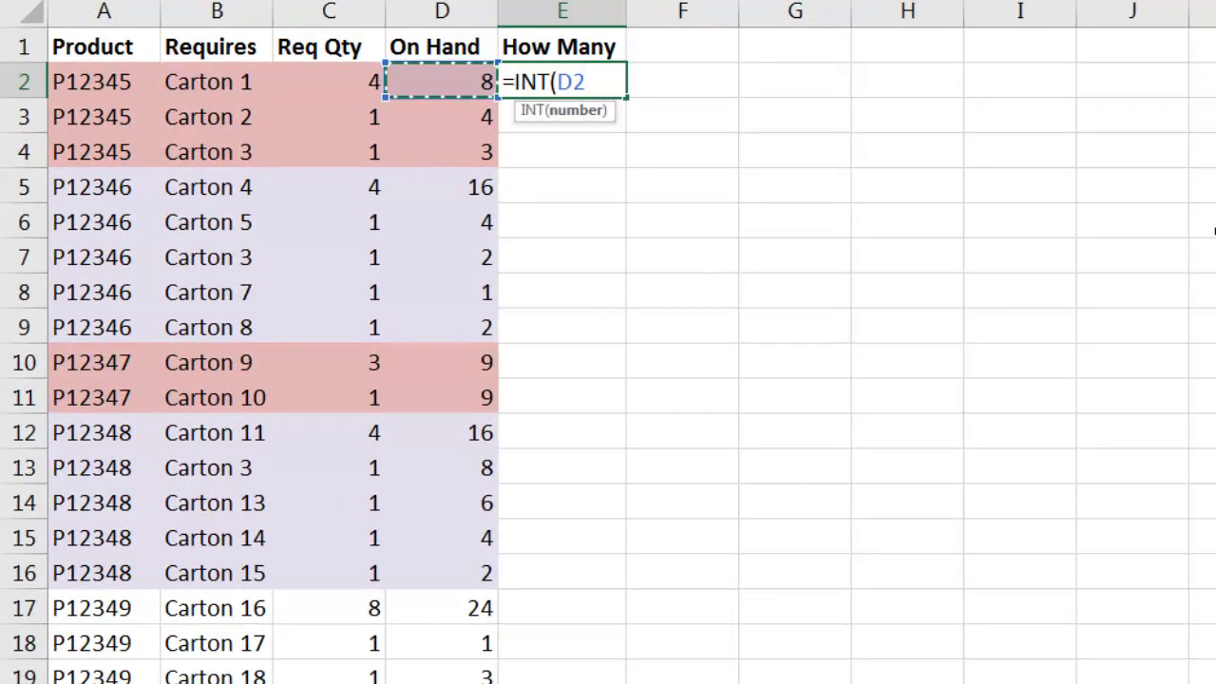
type("/")
key("Left")
key("Left")
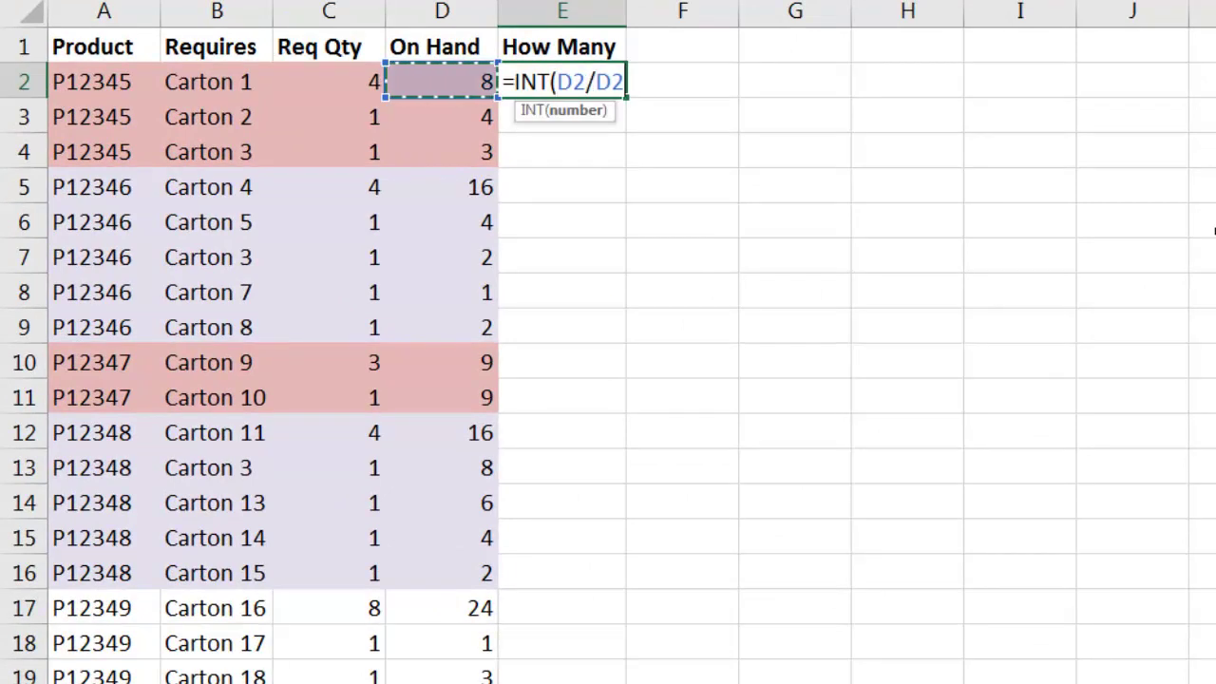
type(")")
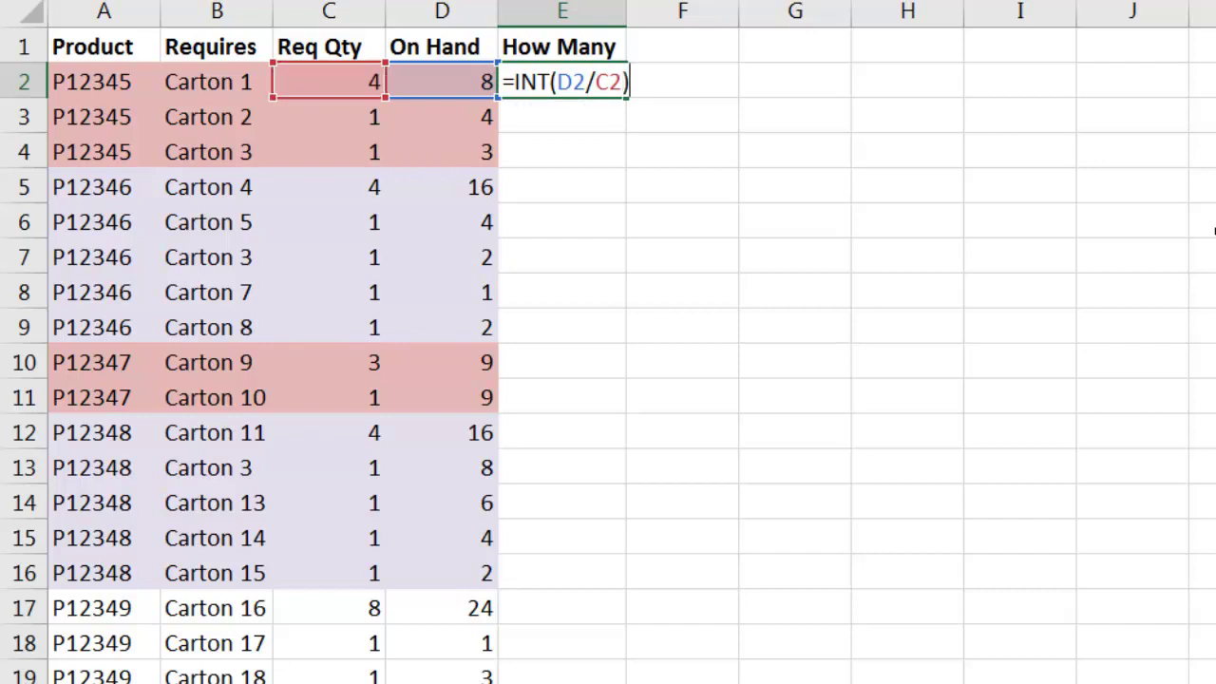
key("ctrl+Return")
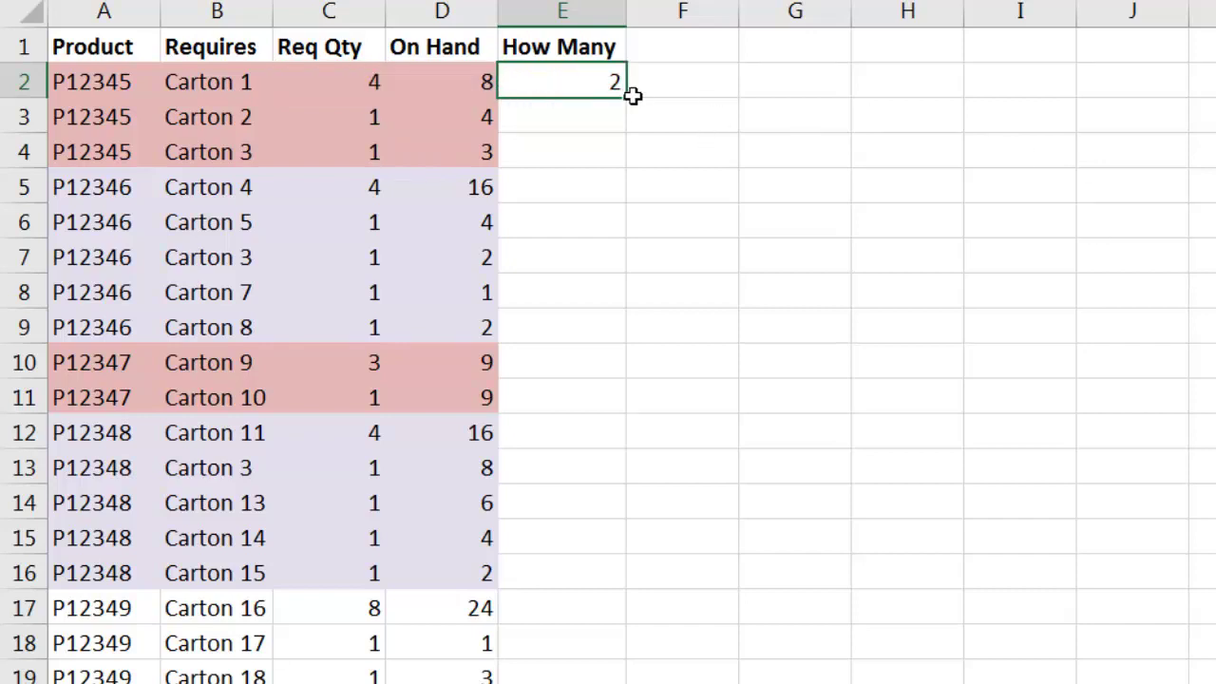
double_click(626, 98)
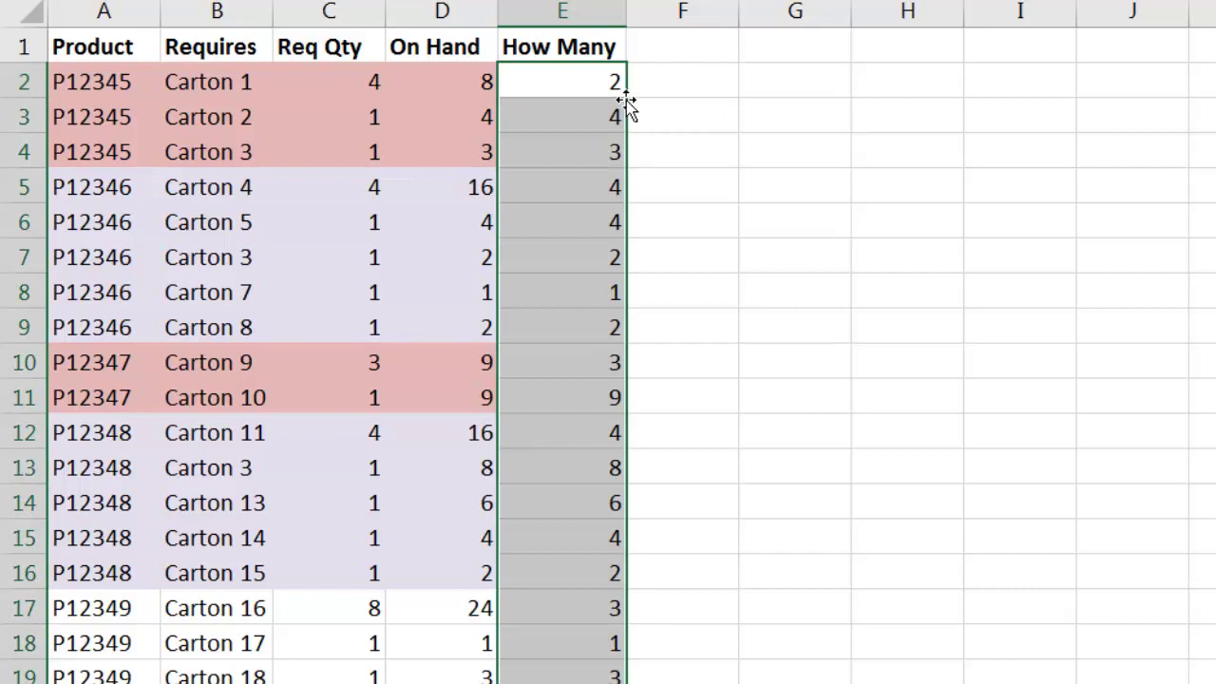
left_click_drag(588, 83, 585, 159)
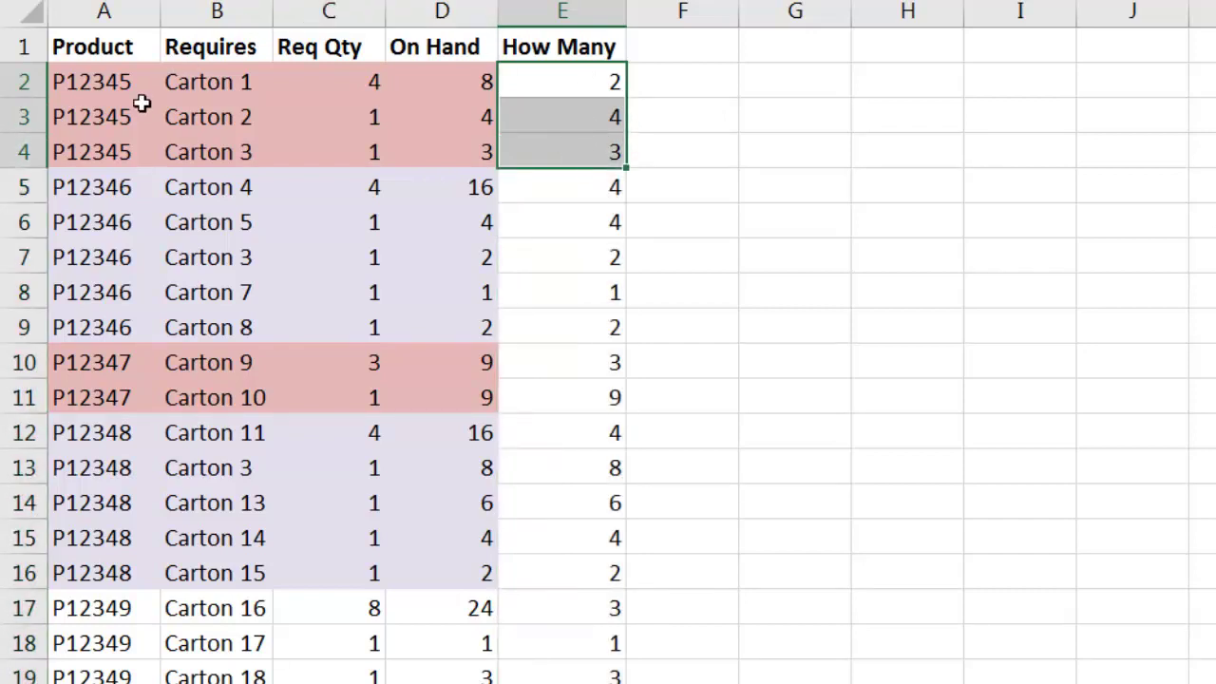
- Copy the whole Product column with its heading from A1 down and paste it at G1
left_click(112, 50)
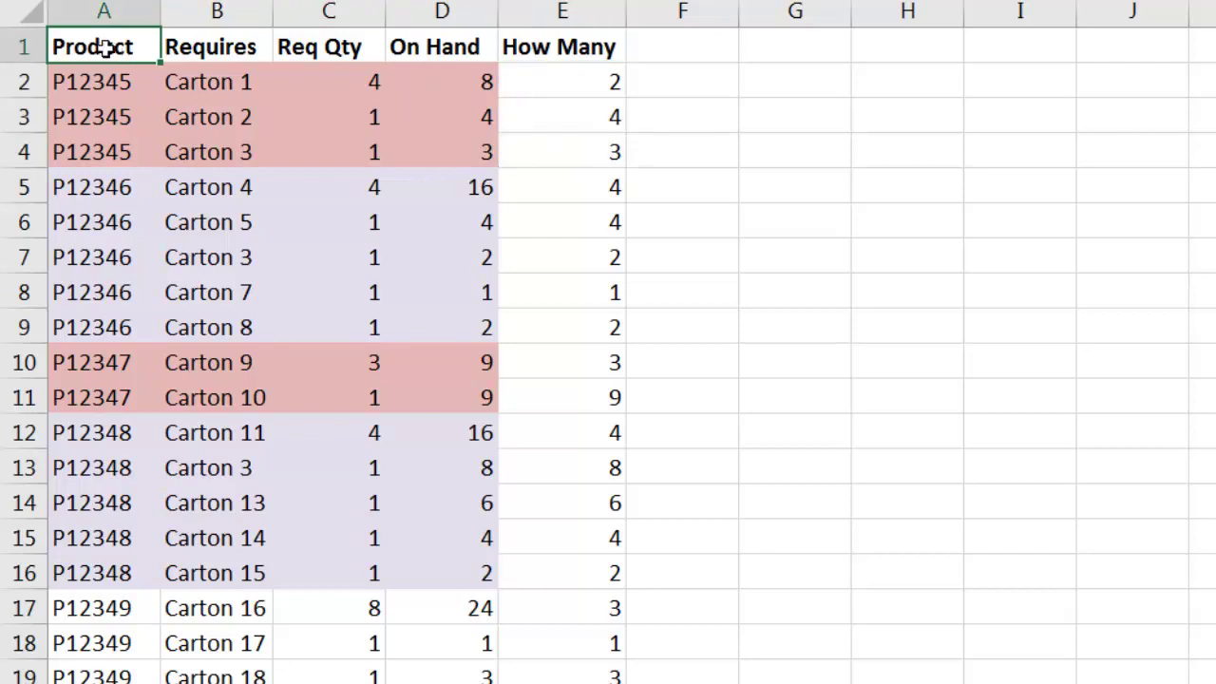
key("ctrl+shift+Down")
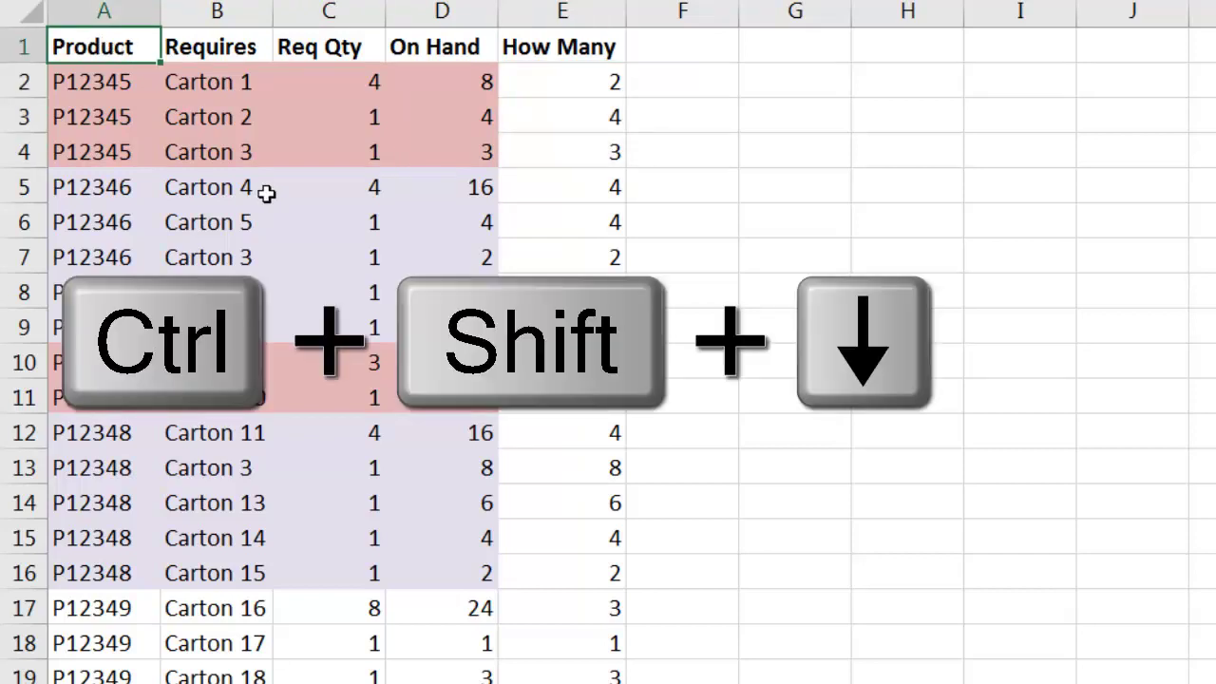
key("ctrl+c")
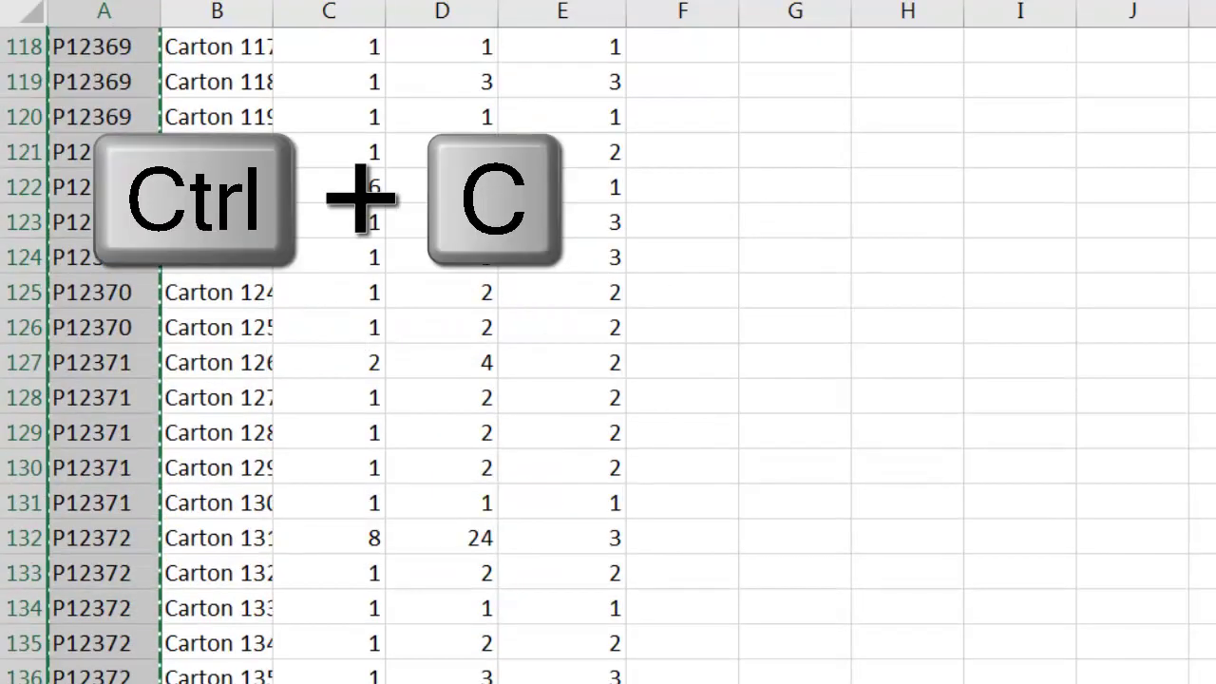
key("Right")
key("Right")
key("Right")
key("Right")
key("Right")
key("Right")
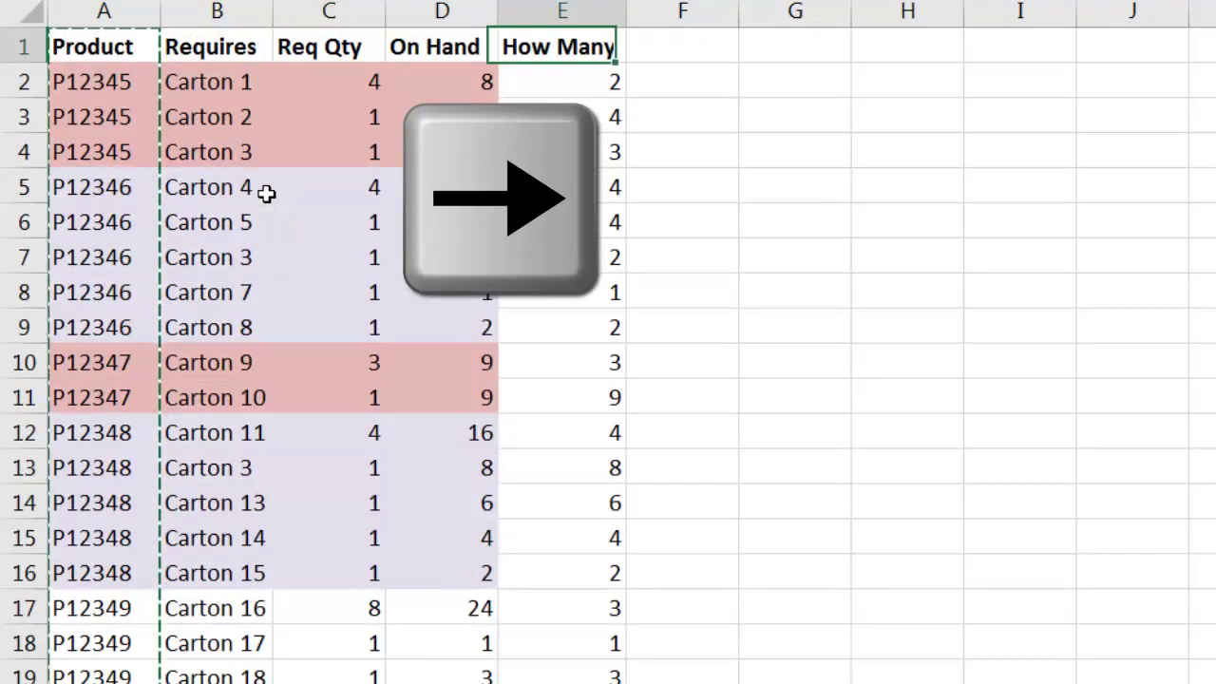
key("ctrl+v")
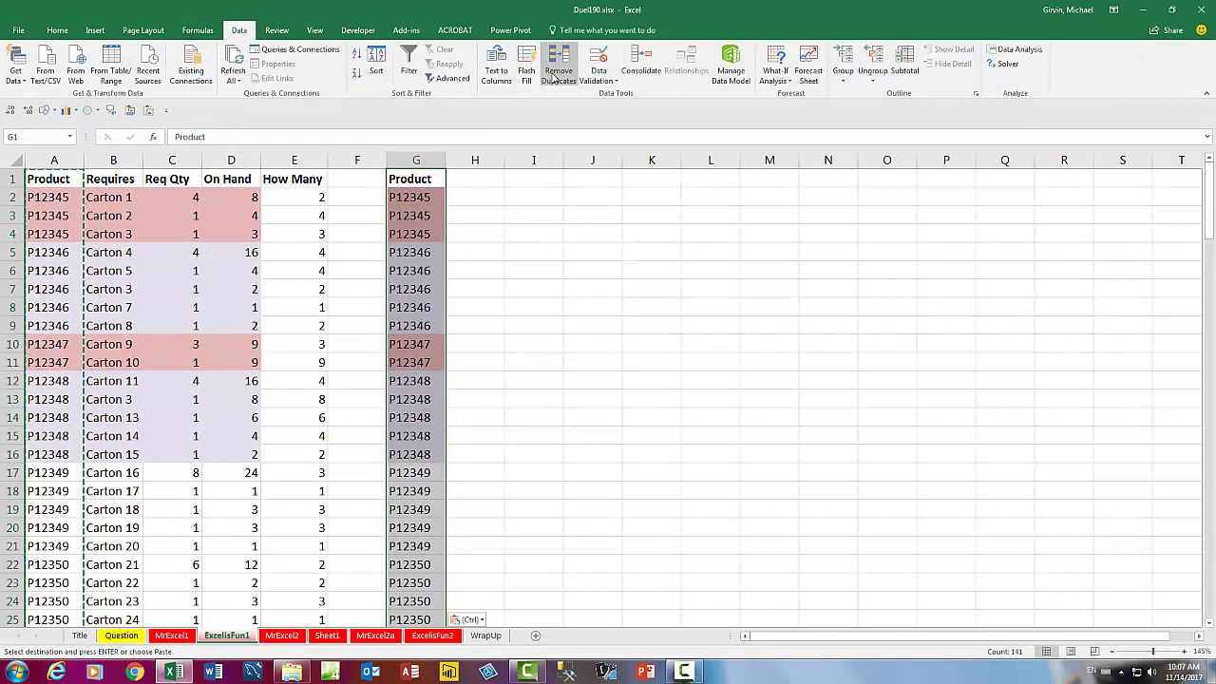
- Remove duplicates from the Product list in column G, treating the first row as a header
left_click(553, 78)
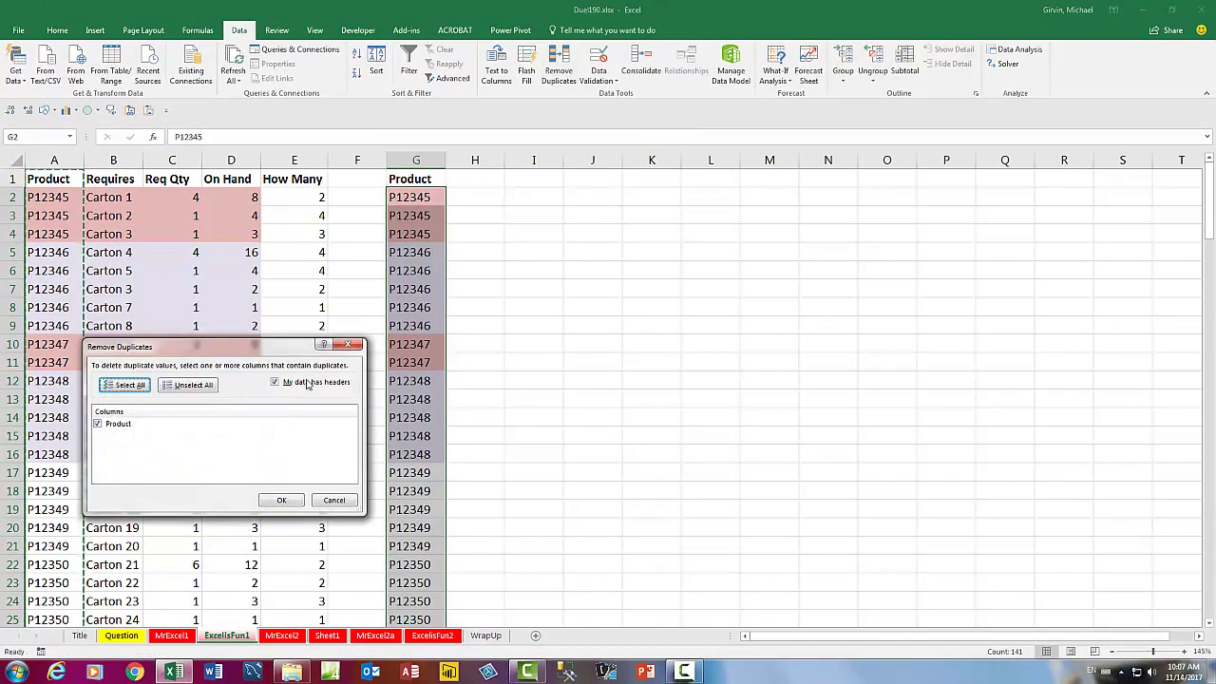
left_click_drag(302, 343, 694, 194)
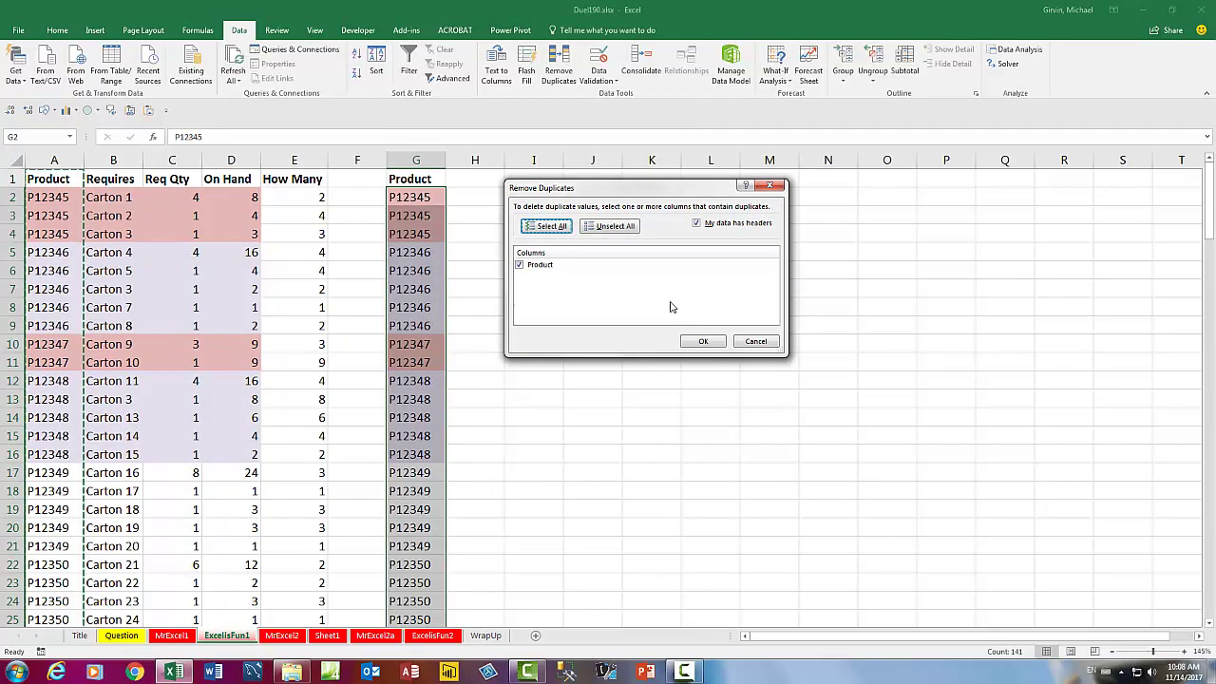
left_click(703, 343)
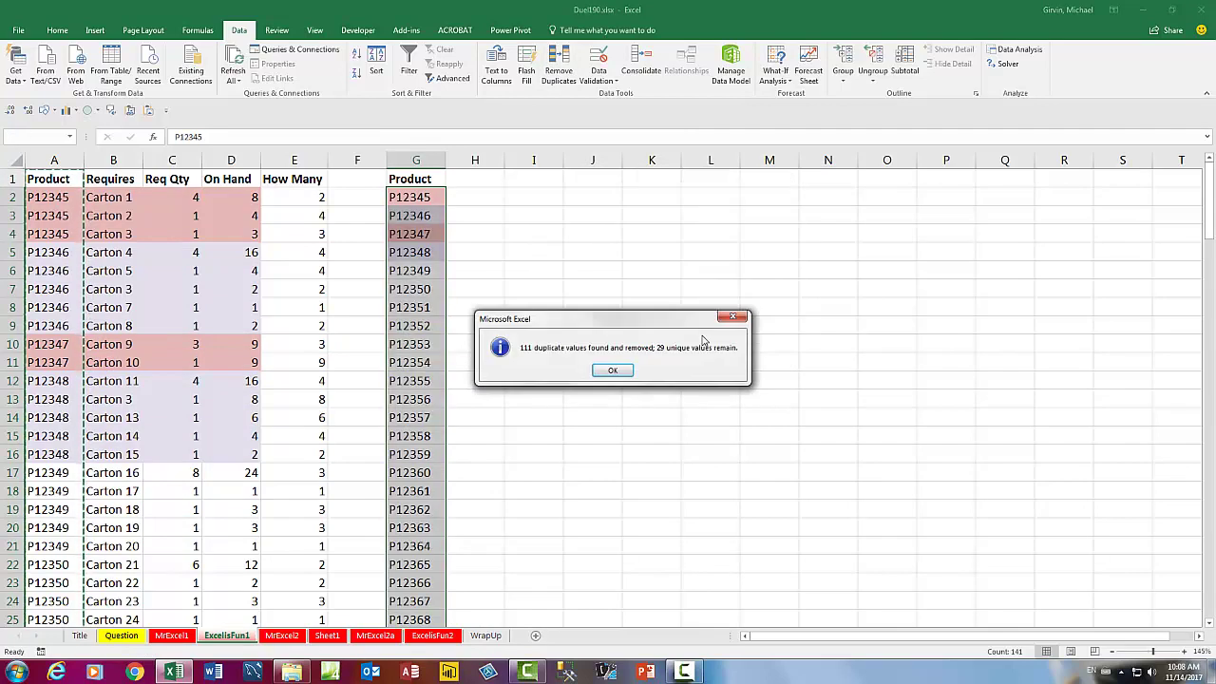
left_click(613, 369)
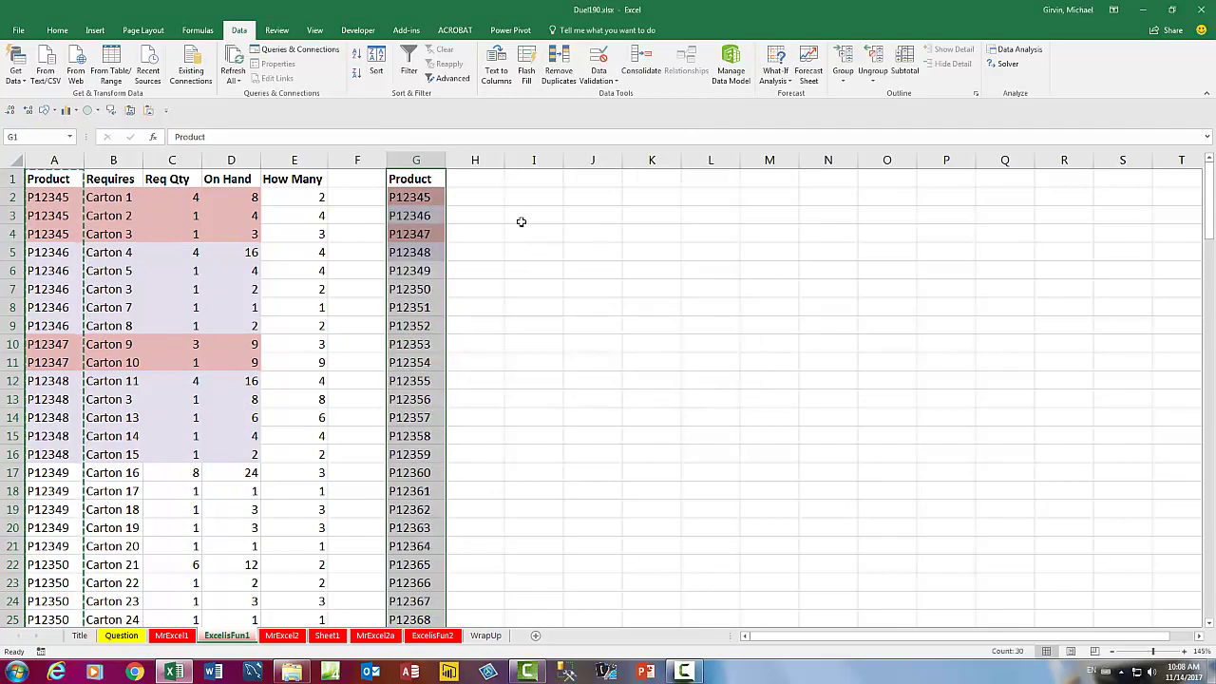
- Enter the heading How Many in cell H1 beside the unique product list
scroll(565, 293, "down", 6)
scroll(561, 320, "up", 6)
left_click(474, 180)
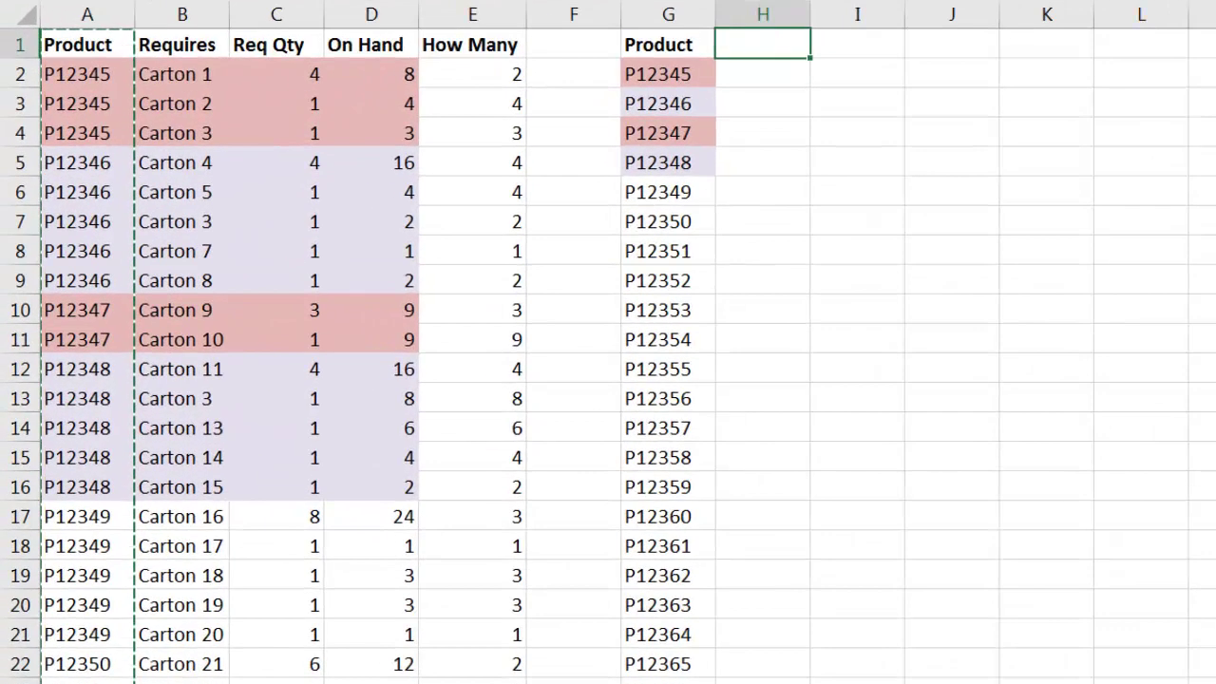
type("How Many")
key("Return")
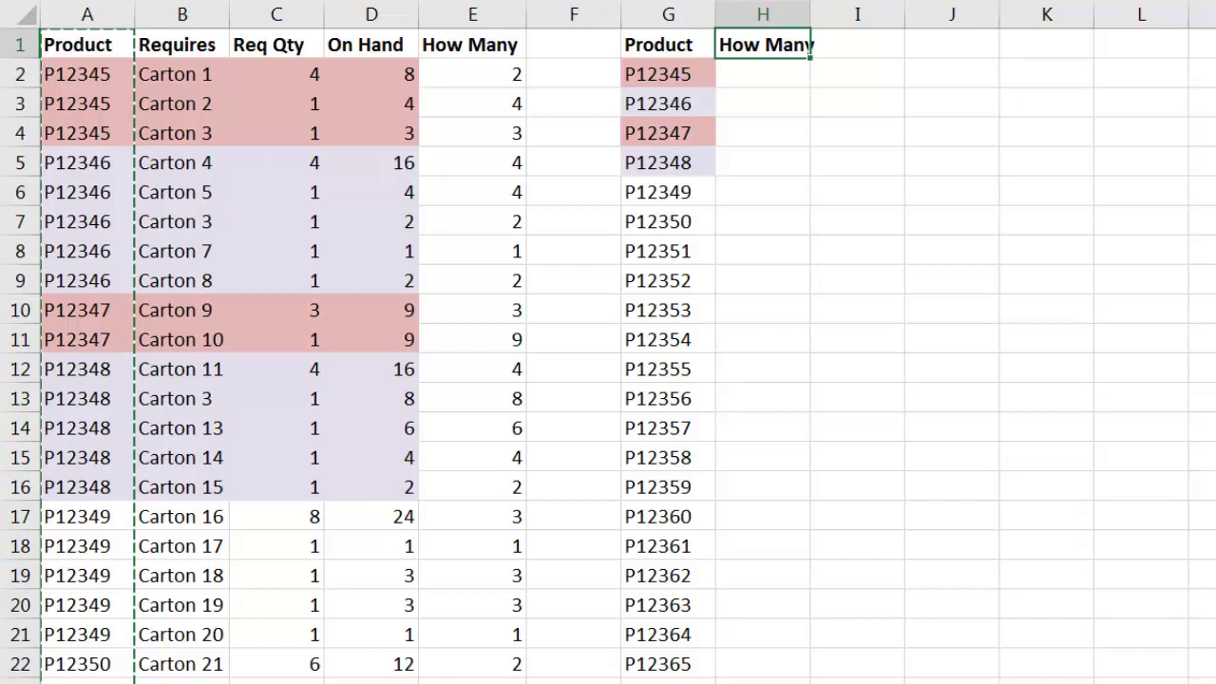
- Begin a MINIFS formula in H2 with the How Many values $E$2:$E$141 as the absolute minimum range
type("=")
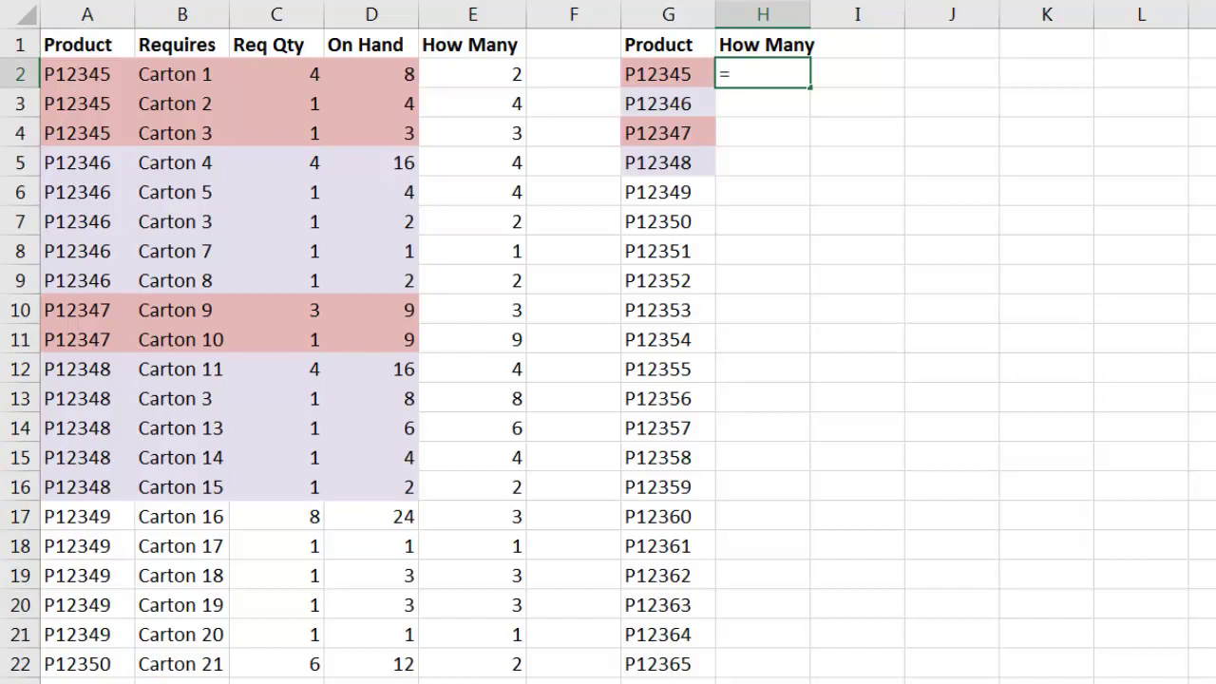
type("mini")
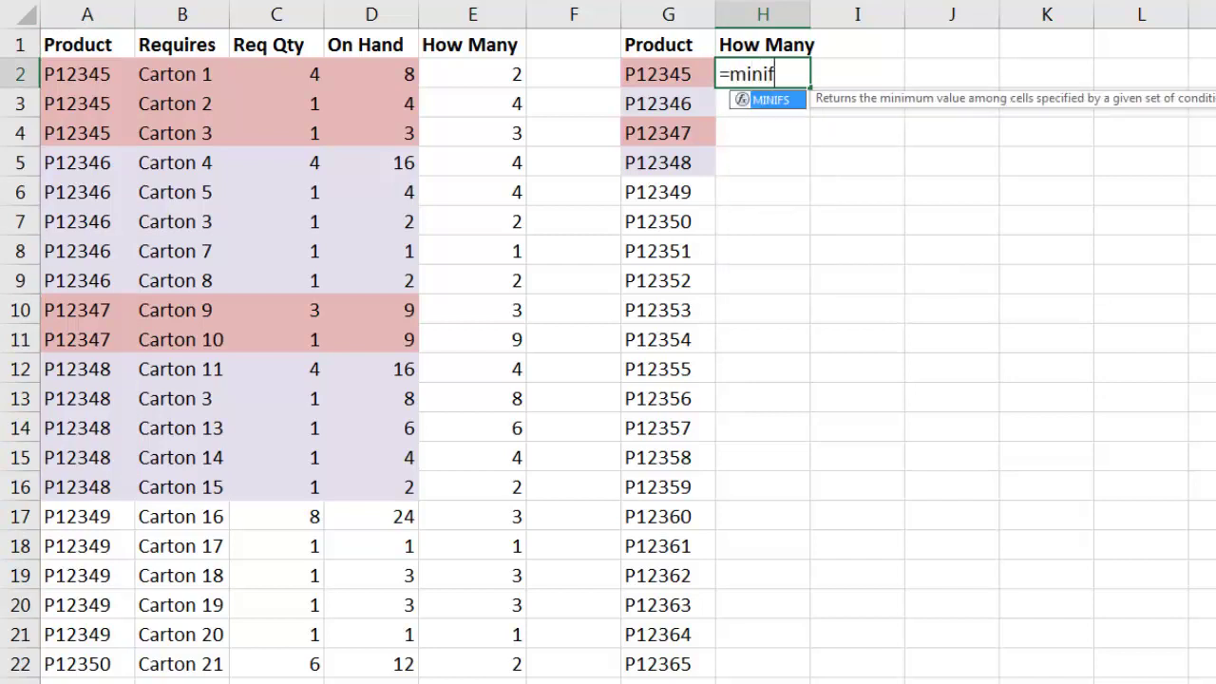
type("f")
key("Tab")
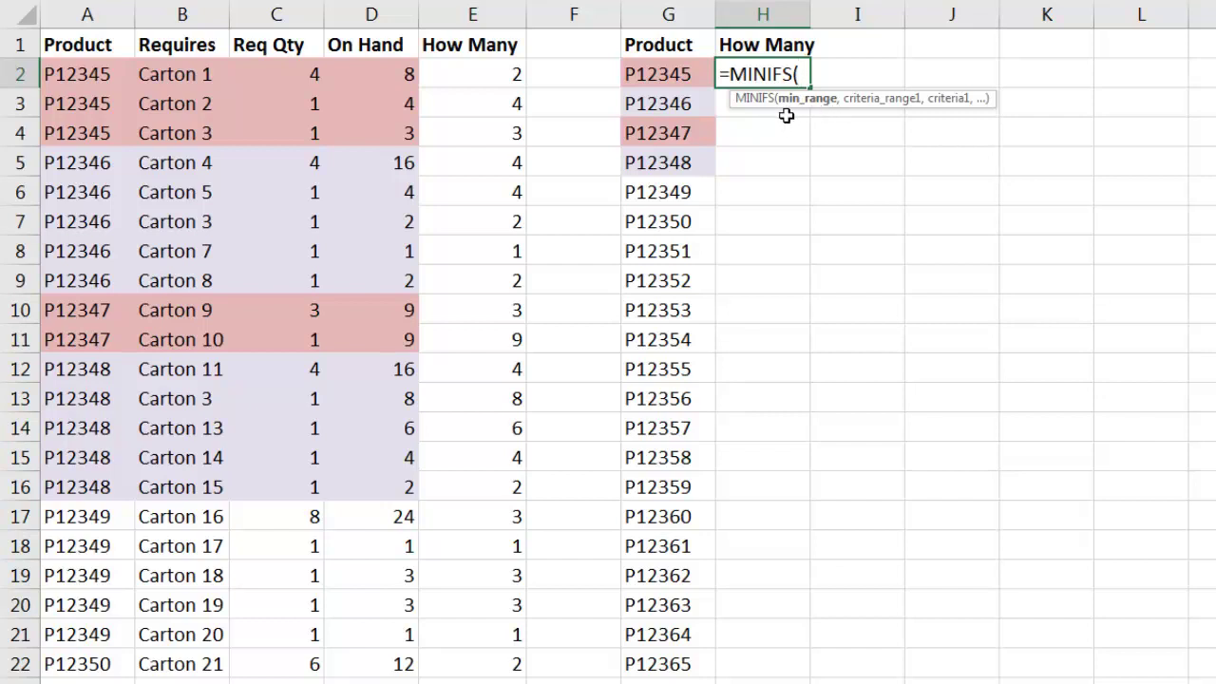
left_click(466, 75)
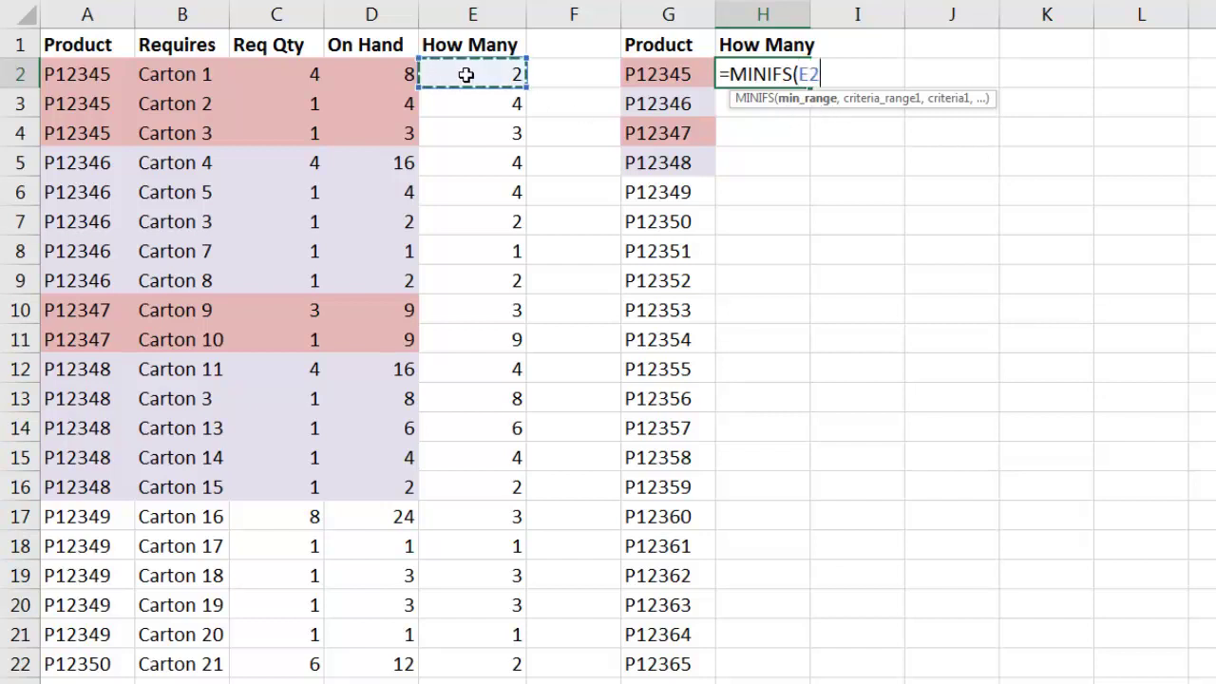
key("ctrl+shift+Down")
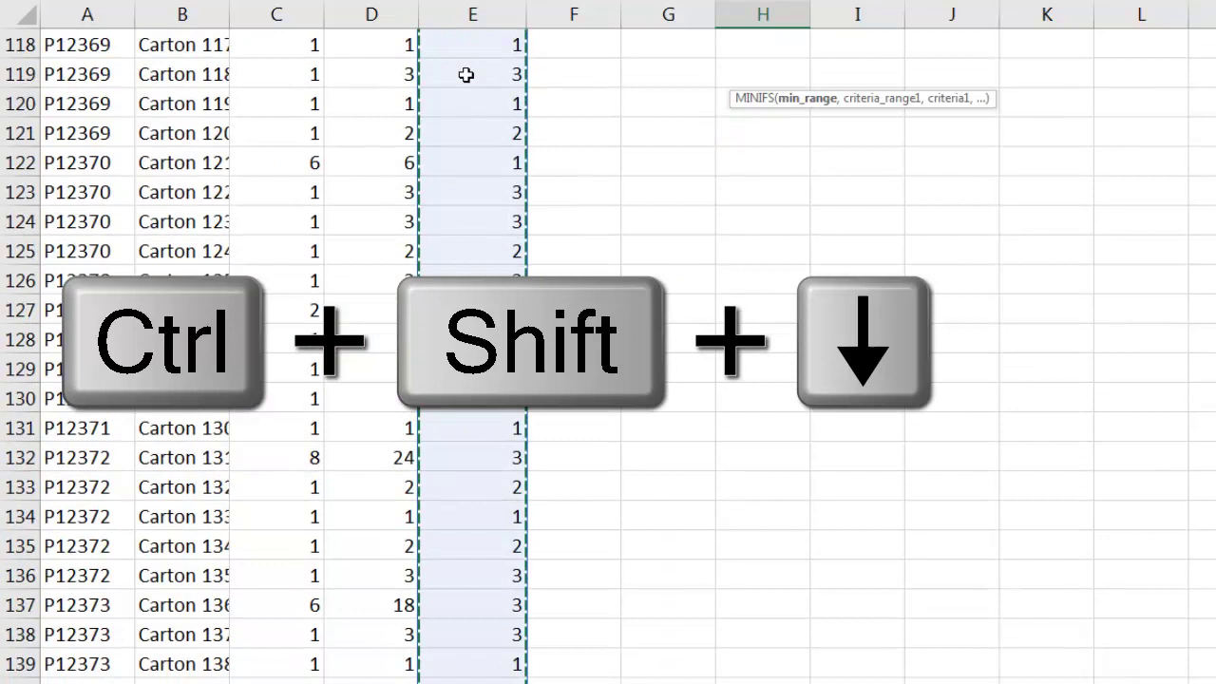
key("F4")
type(",")
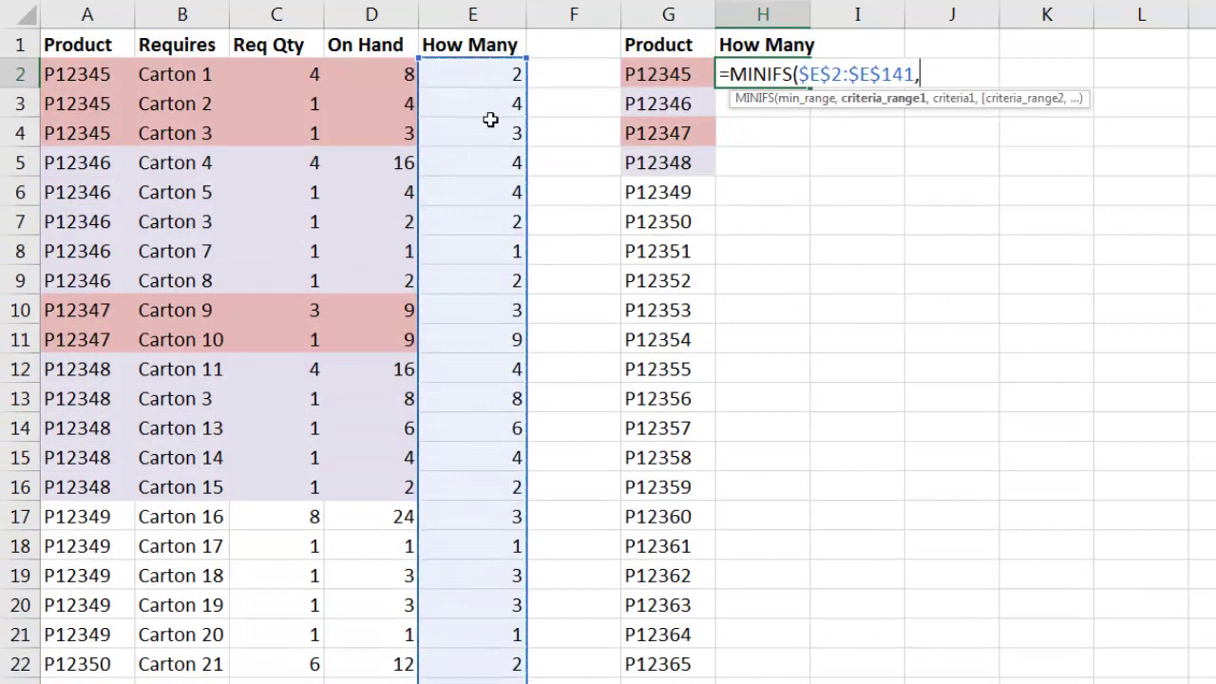
- Complete H2's MINIFS formula with criteria range $A$2:$A$141 and criterion G2, and fill it down the unique product list
left_click(78, 74)
key("ctrl+shift+Down")
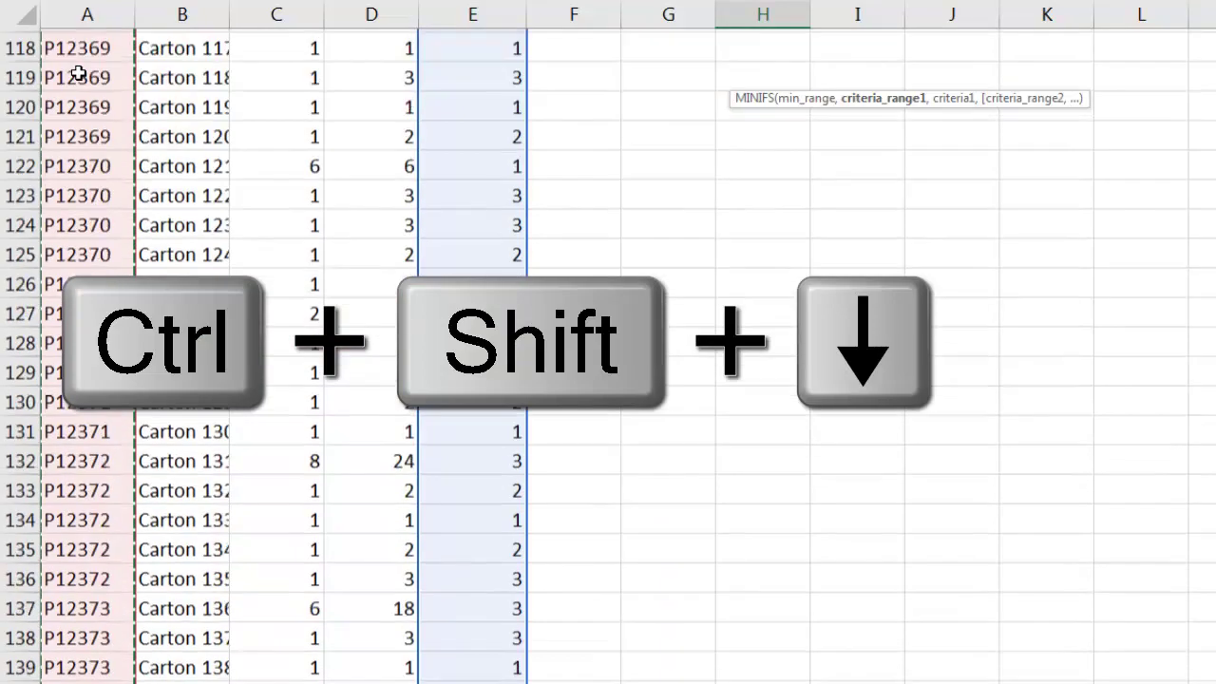
key("F4")
type(",")
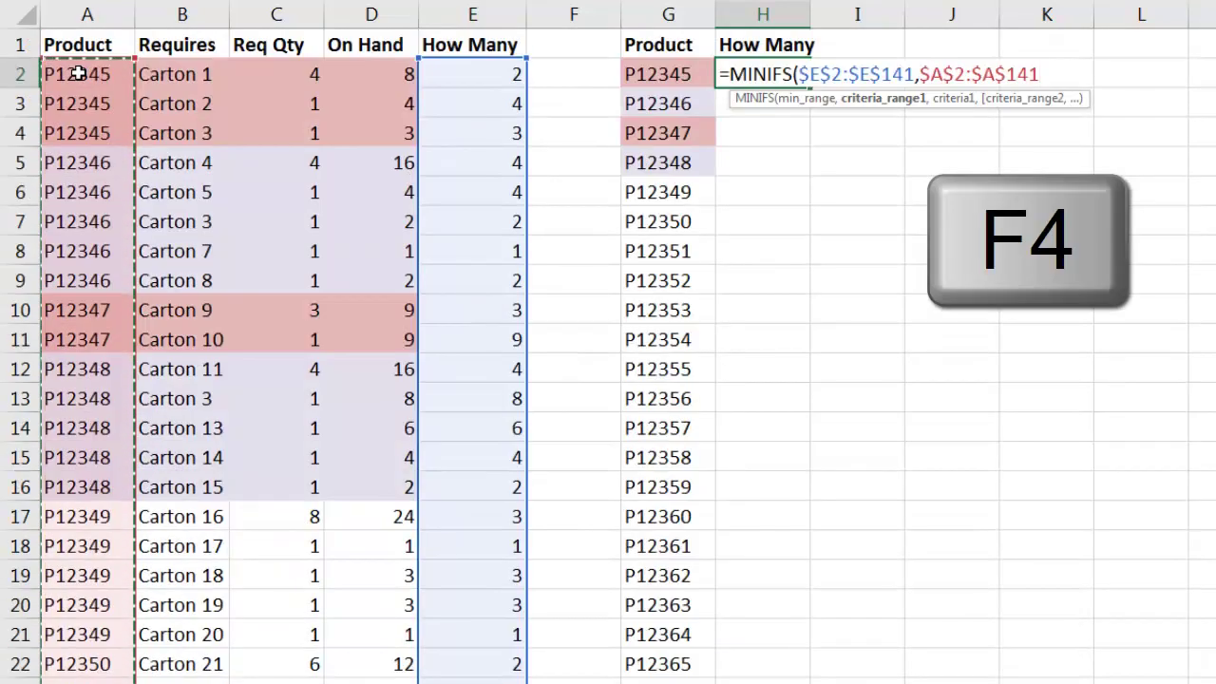
key("Left")
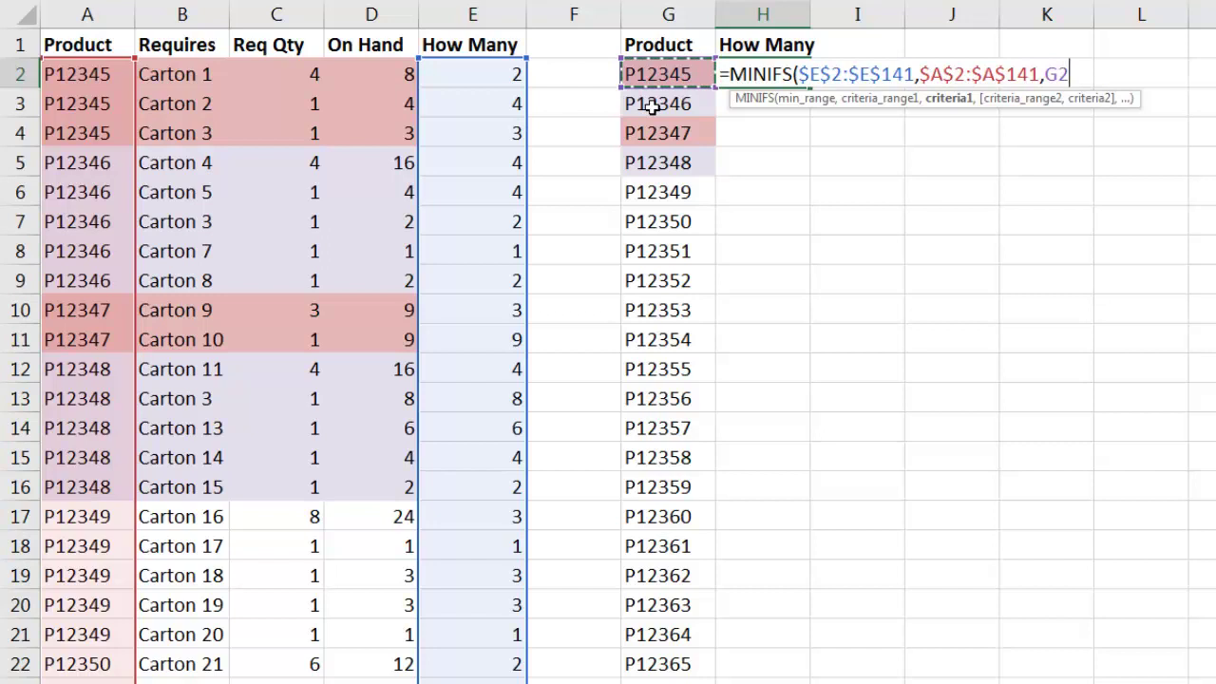
type(")")
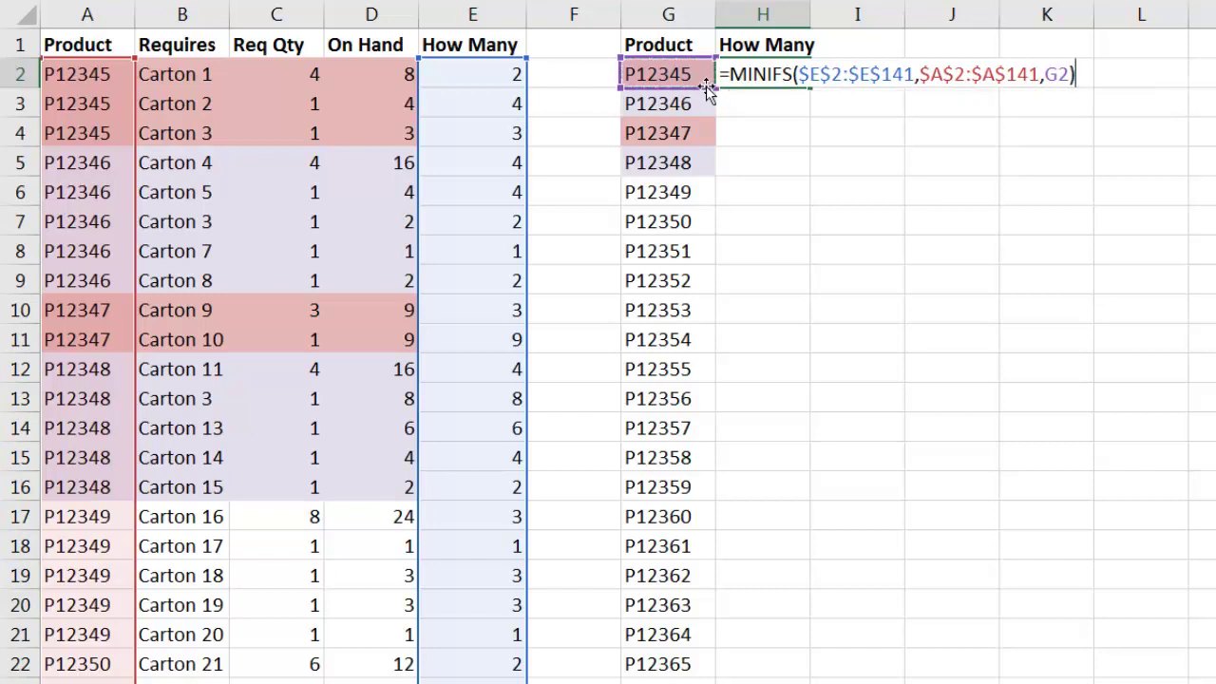
key("ctrl+Return")
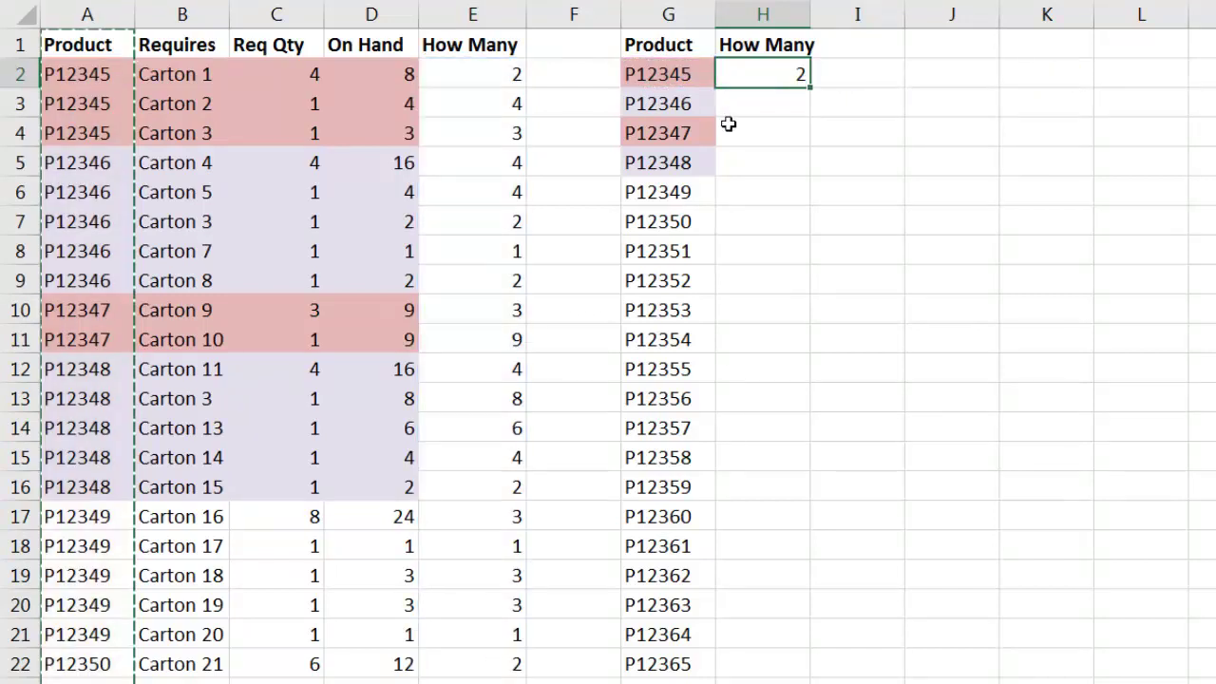
double_click(808, 87)
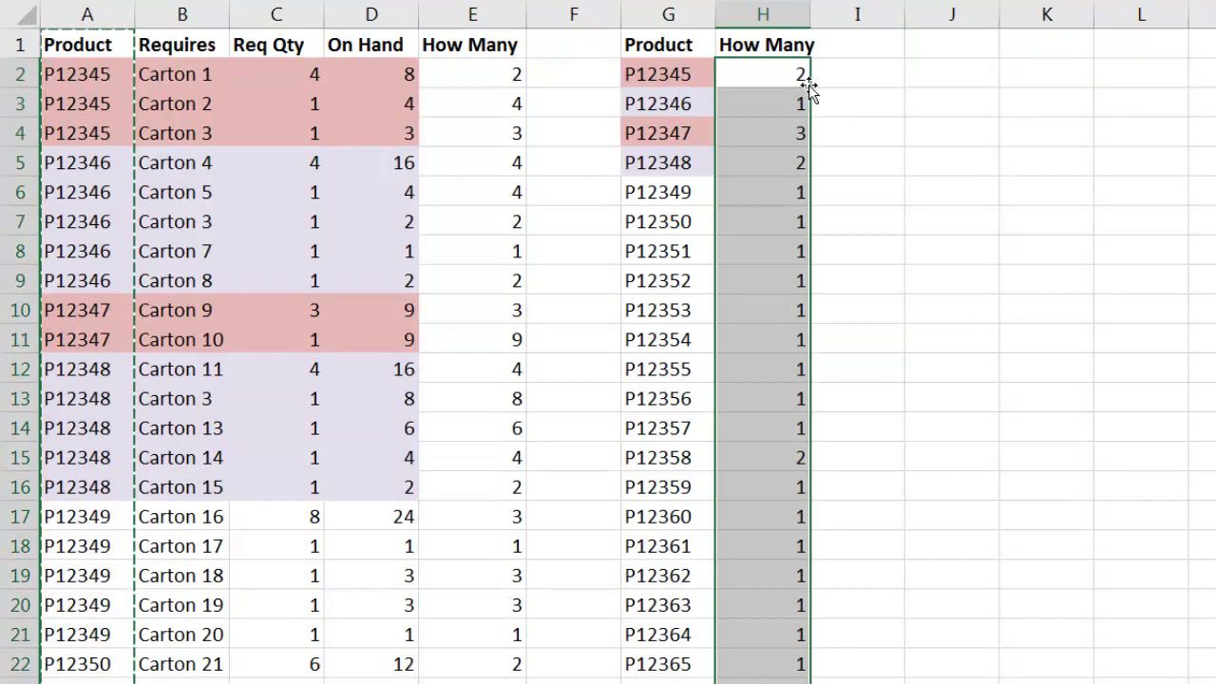
- Review the MINIFS formula in H2 and the unique product list in column G it refers to
left_click(781, 68)
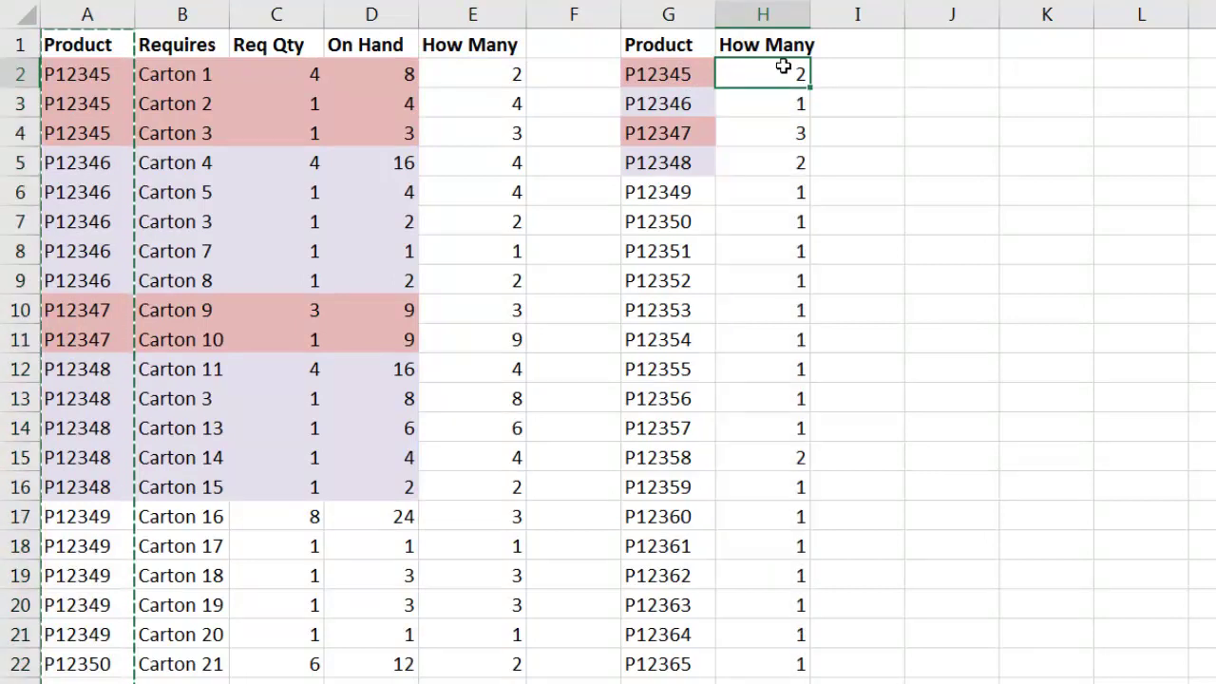
key("F2")
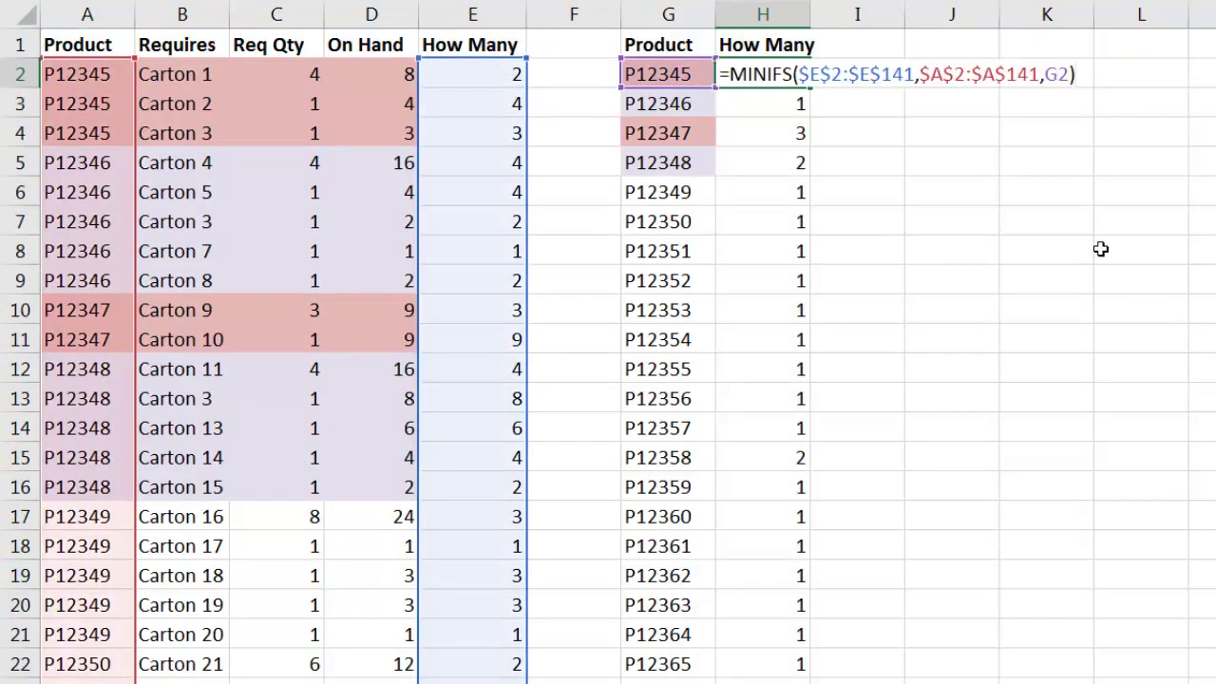
key("Escape")
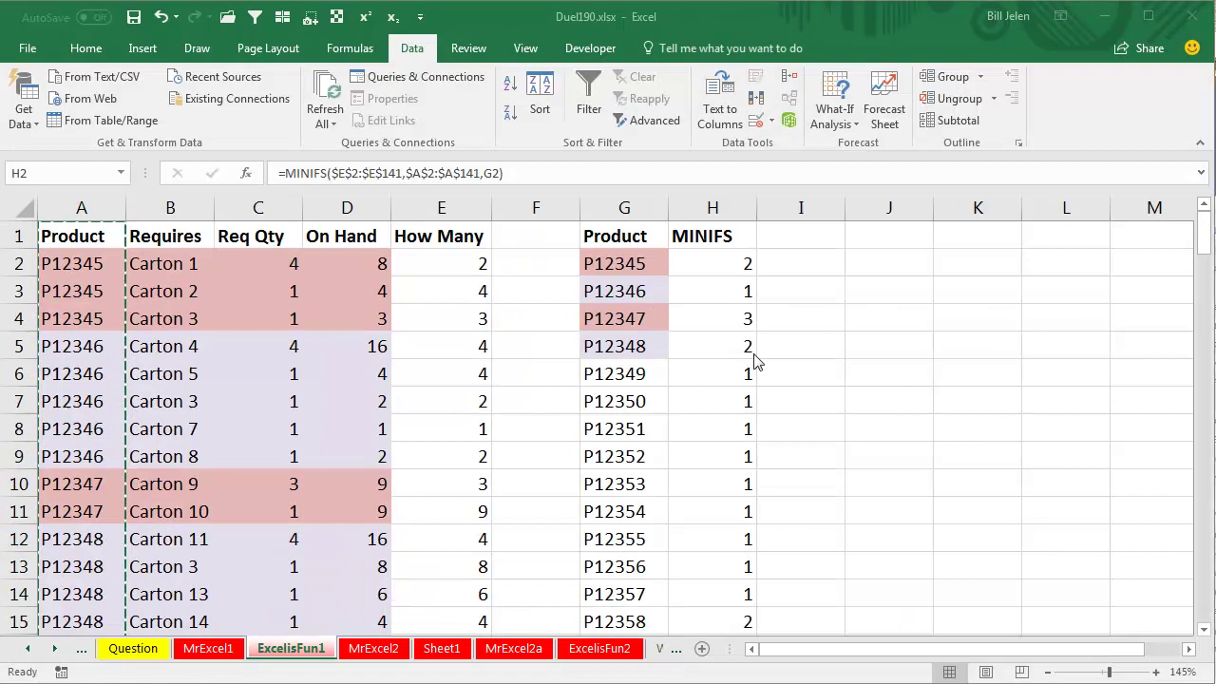
left_click(622, 207)
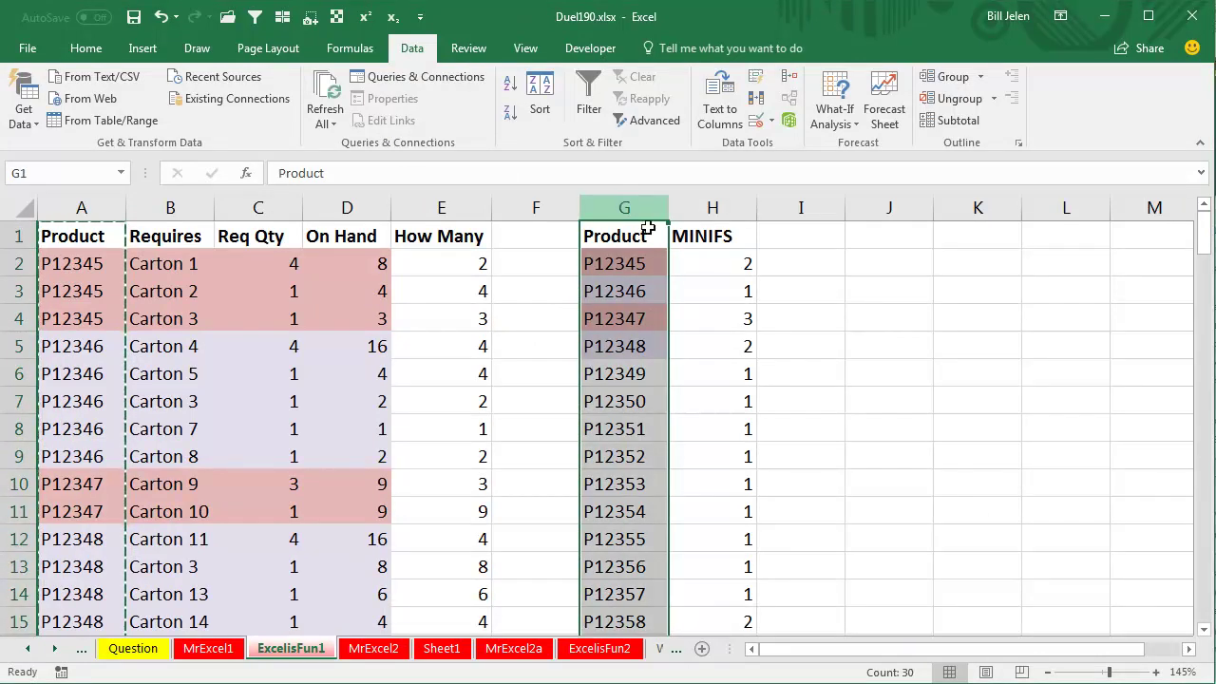
left_click(706, 256)
key("F2")
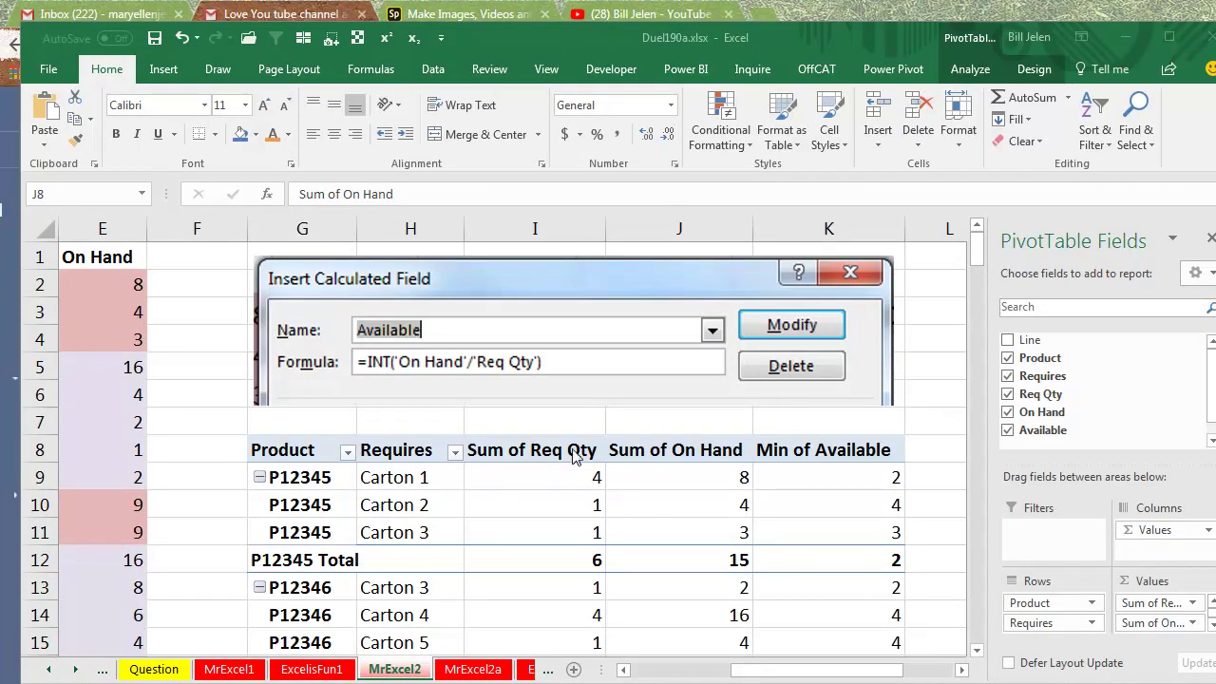
- On the MrExcel2 sheet, inspect the pivot table's calculation options and the value field settings of Min of Available
left_click(707, 450)
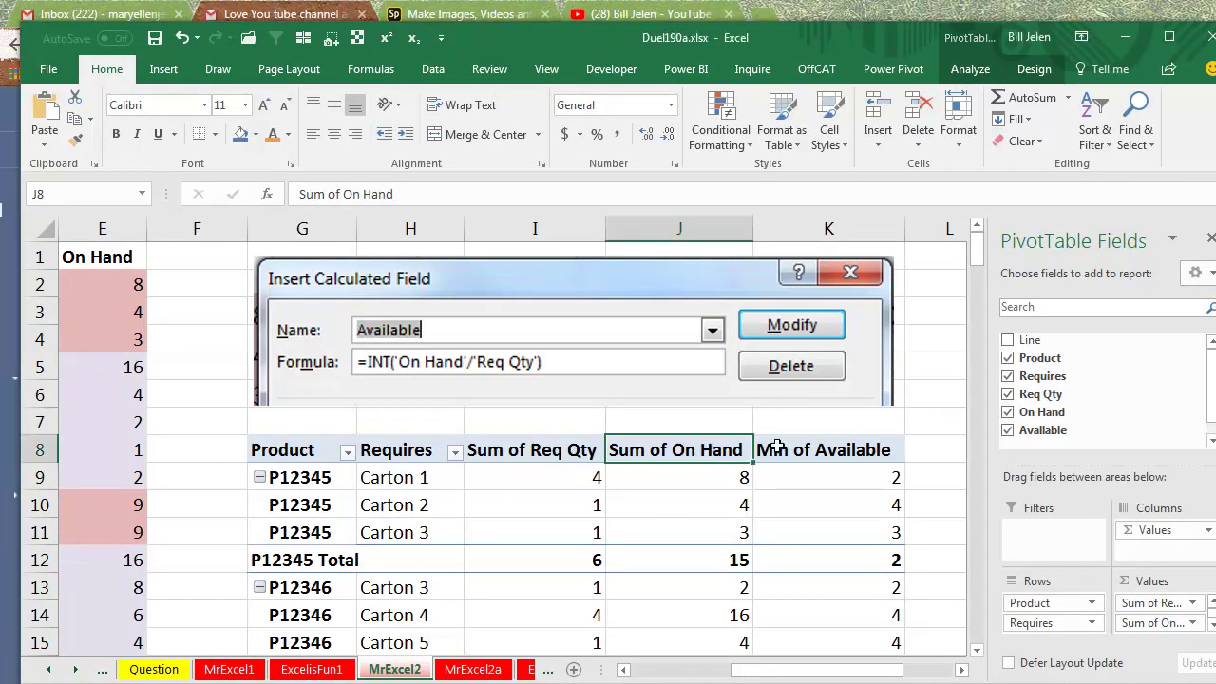
left_click(970, 69)
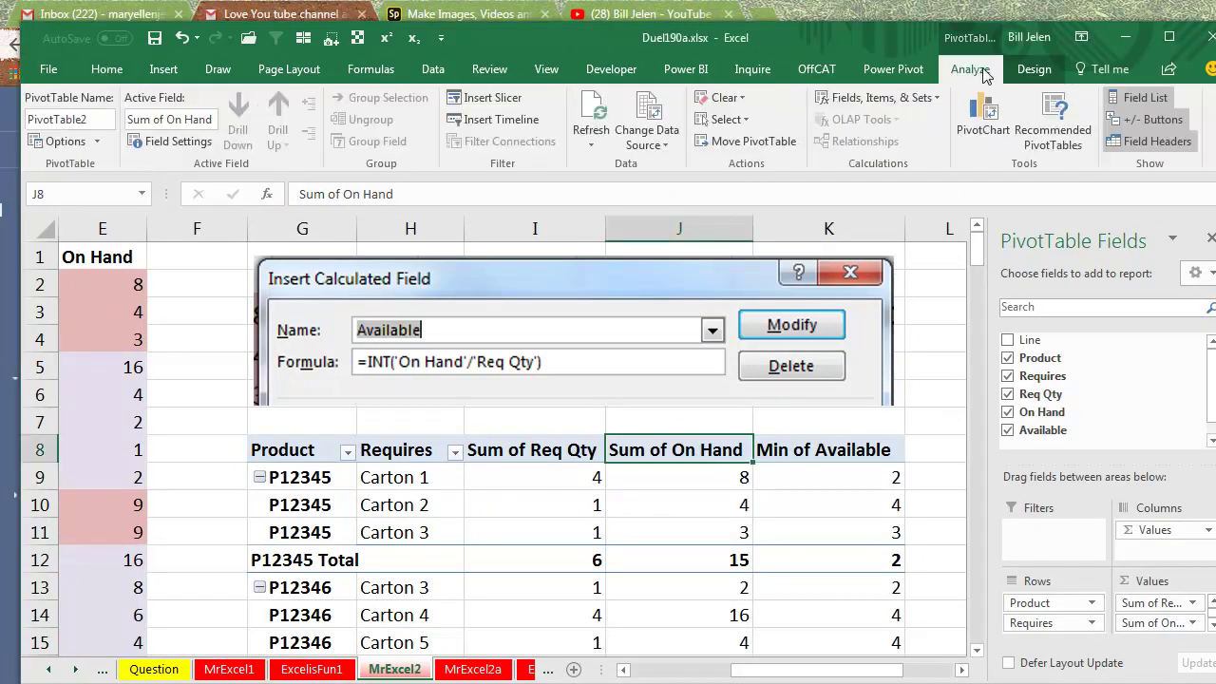
left_click(914, 103)
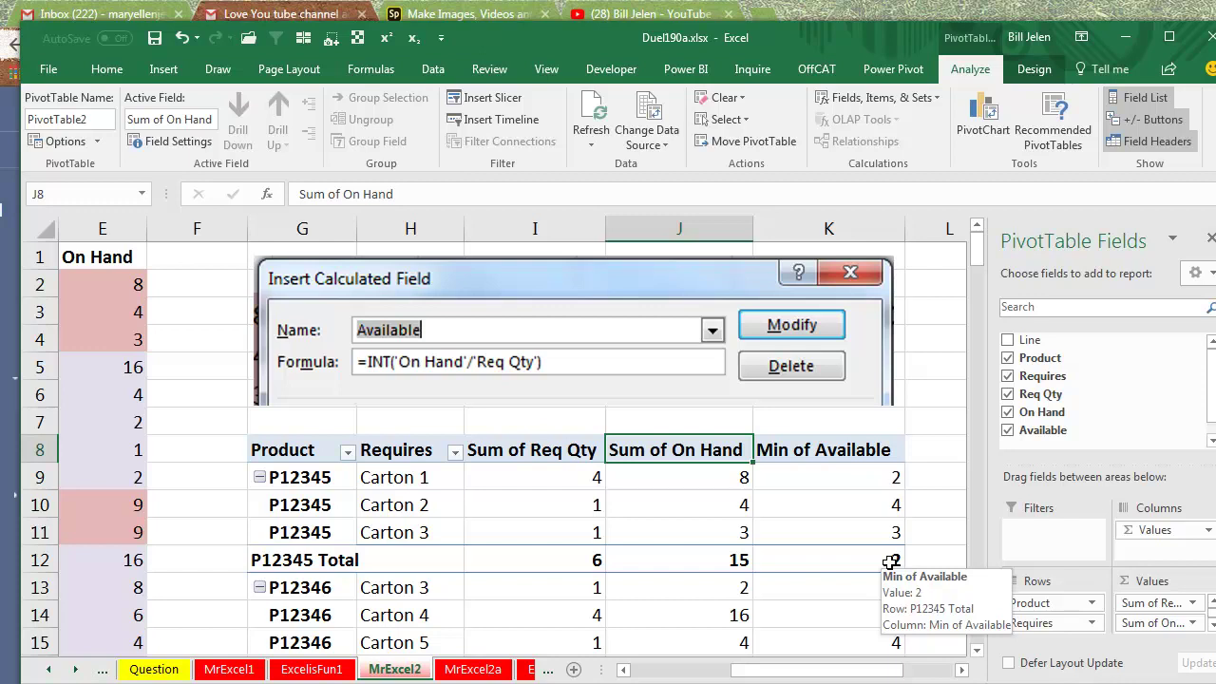
double_click(845, 454)
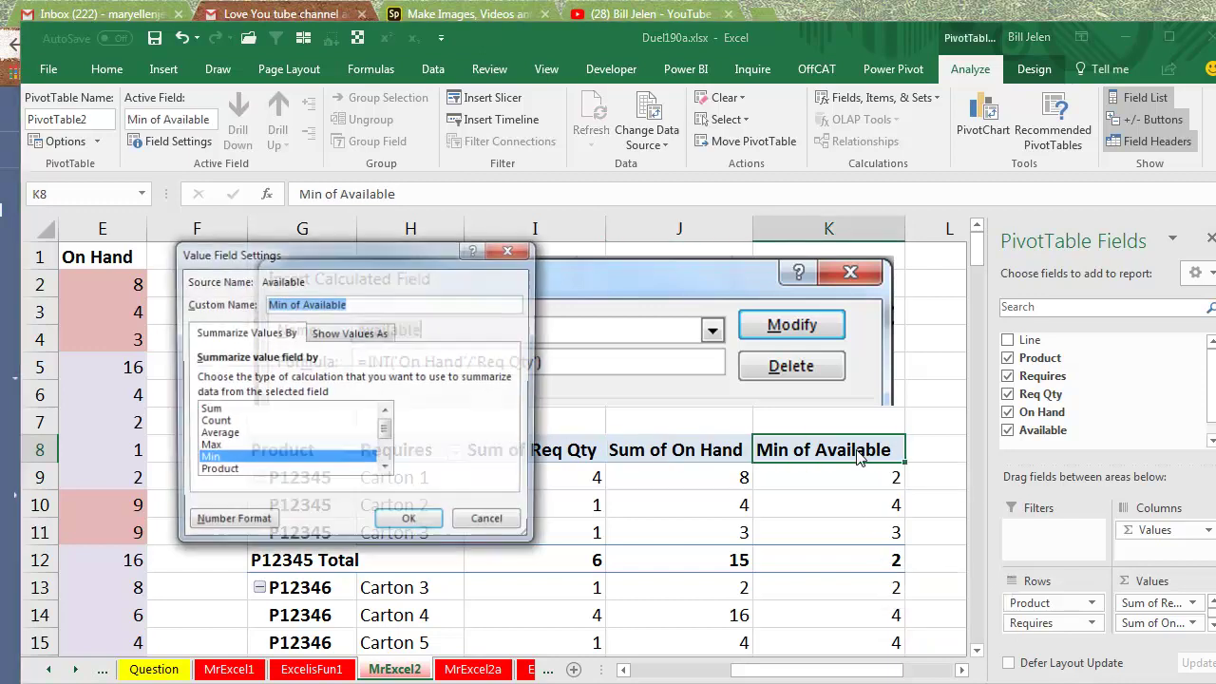
left_click(503, 525)
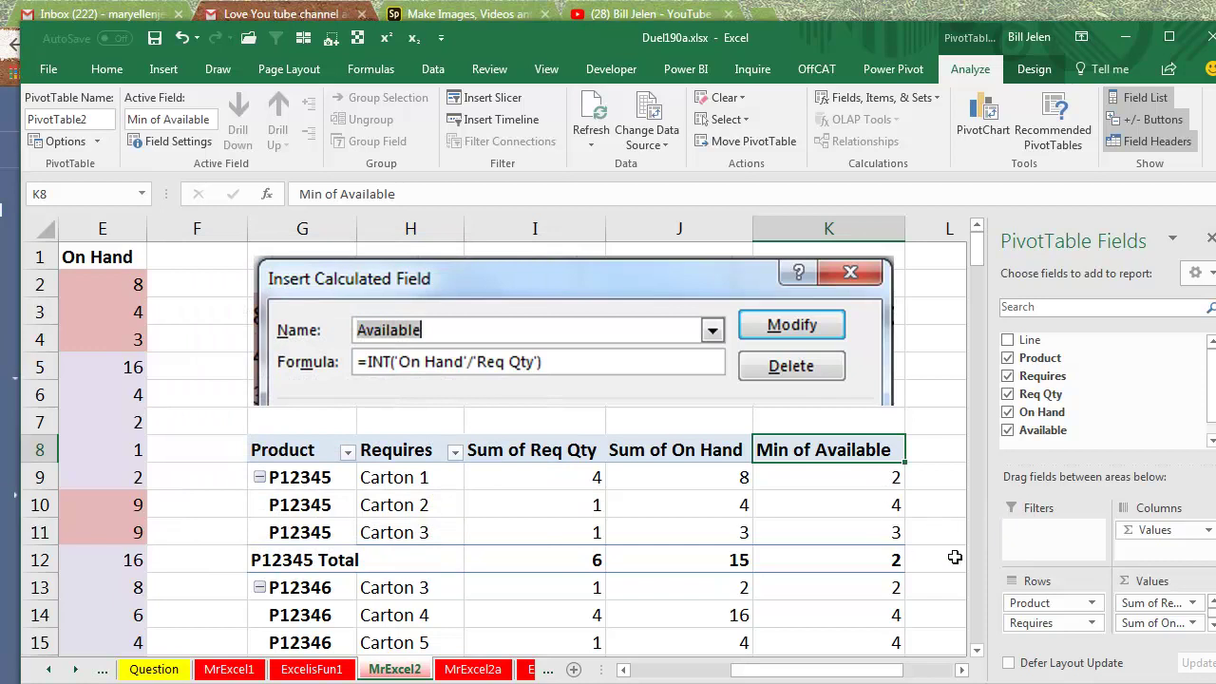
- Examine the Req Qty, On Hand and Min of Available subtotals in the P12346 Total row
scroll(976, 651, "down", 3)
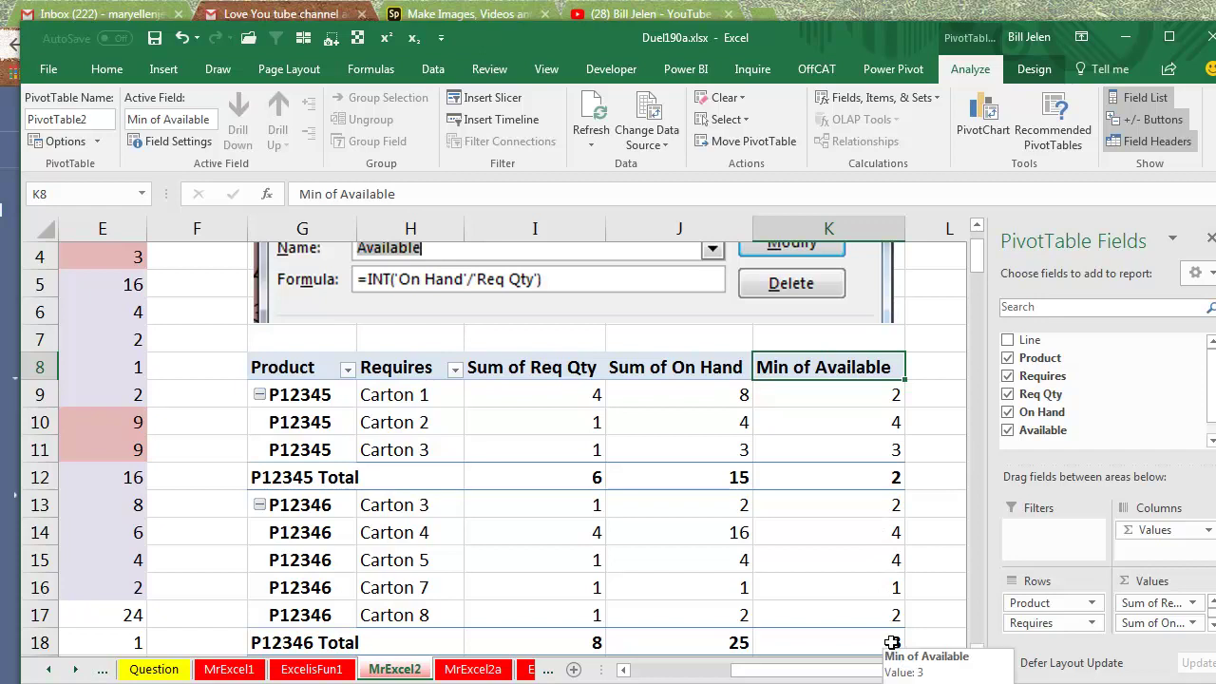
left_click(976, 654)
left_click(977, 655)
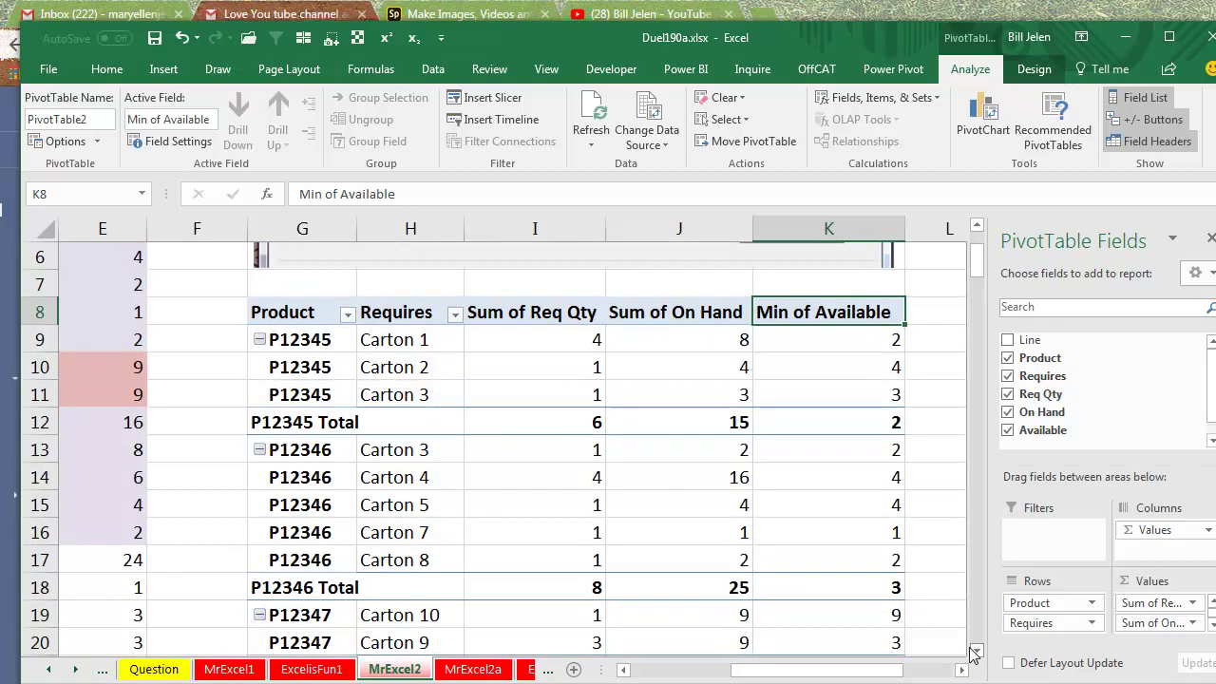
left_click(723, 587)
left_click(571, 583)
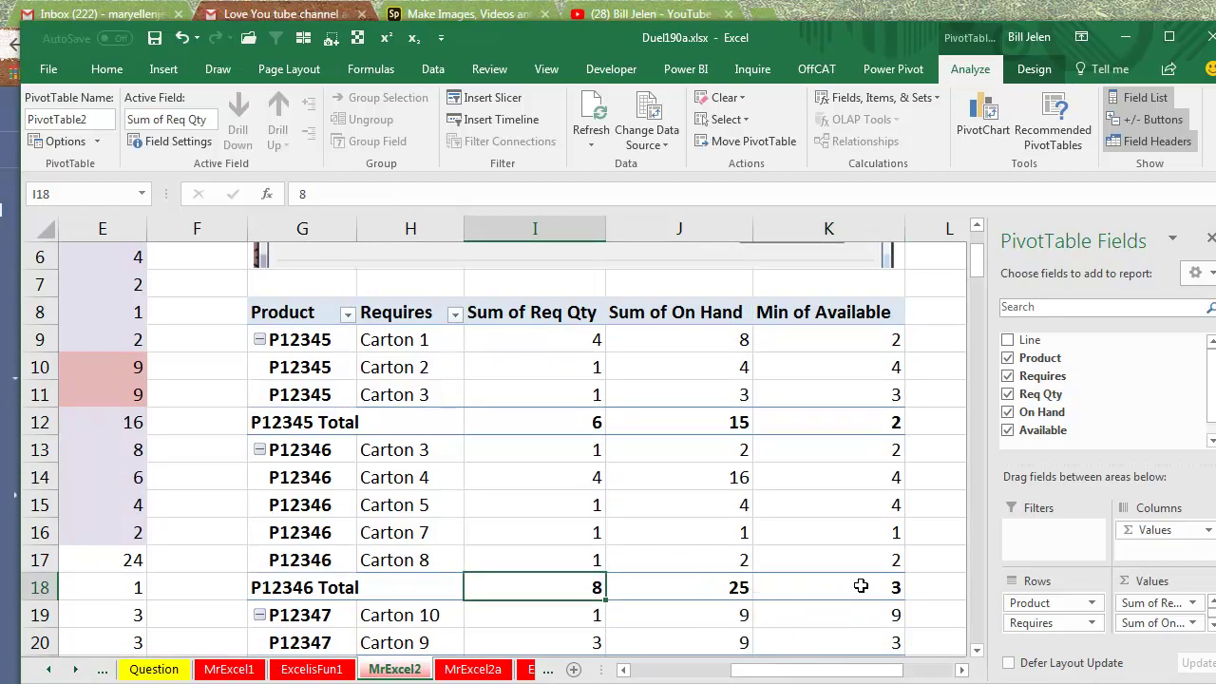
mouse_move(891, 588)
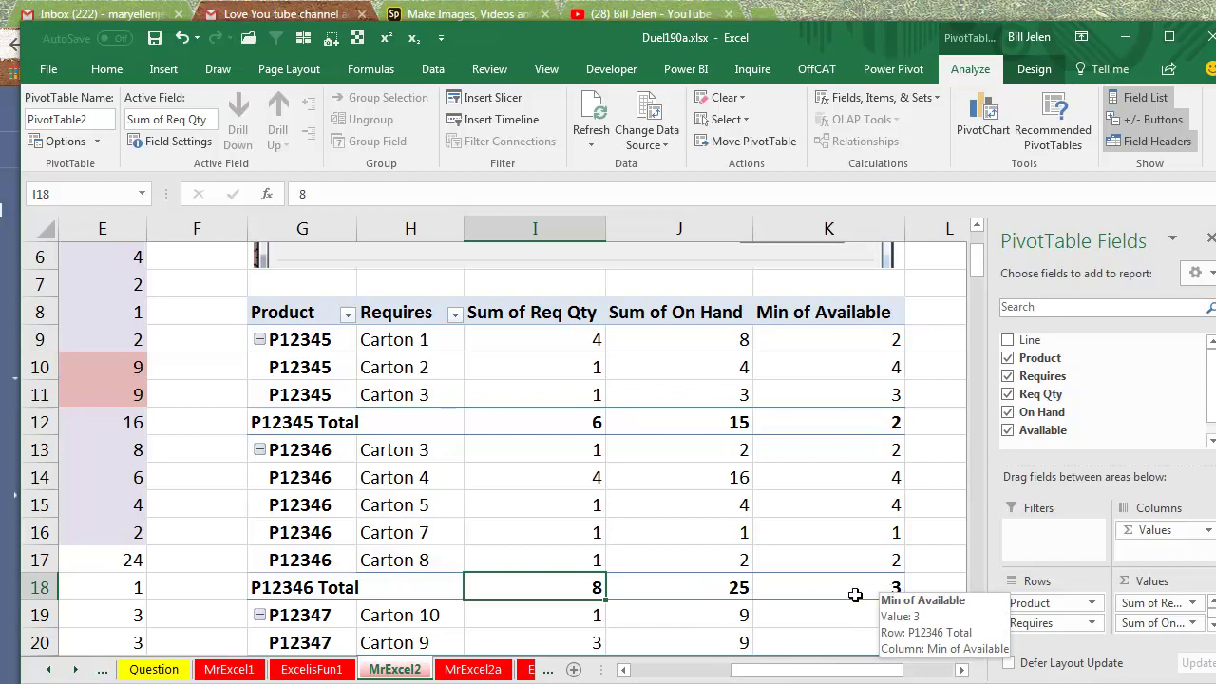
- Create a PivotTable from Table1 on the MrExcel2a sheet, placed on a new worksheet with the data added to the Data Model
left_click(489, 671)
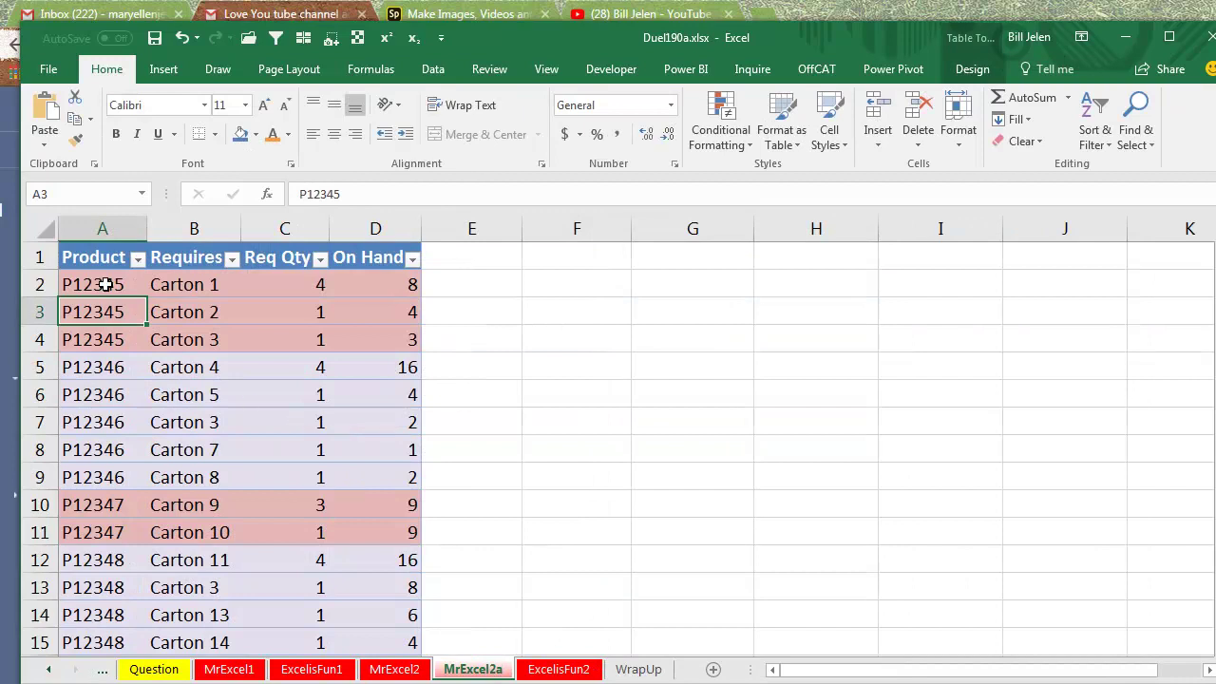
left_click(160, 70)
left_click(53, 114)
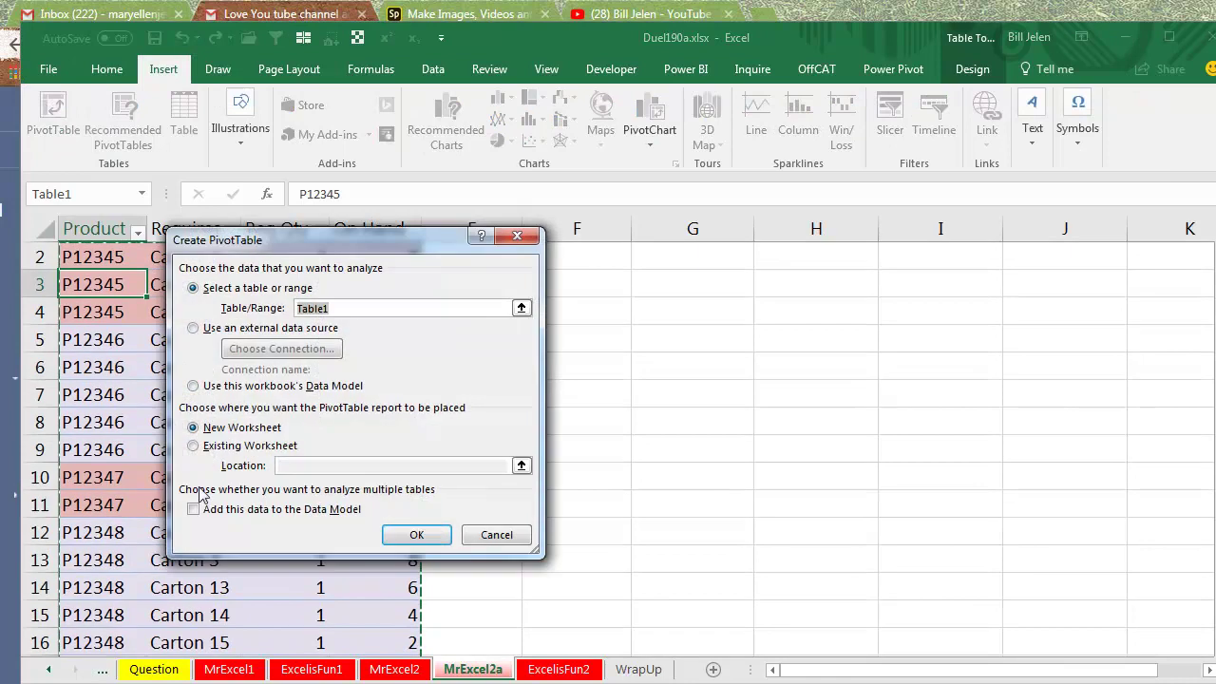
left_click(194, 509)
left_click(411, 537)
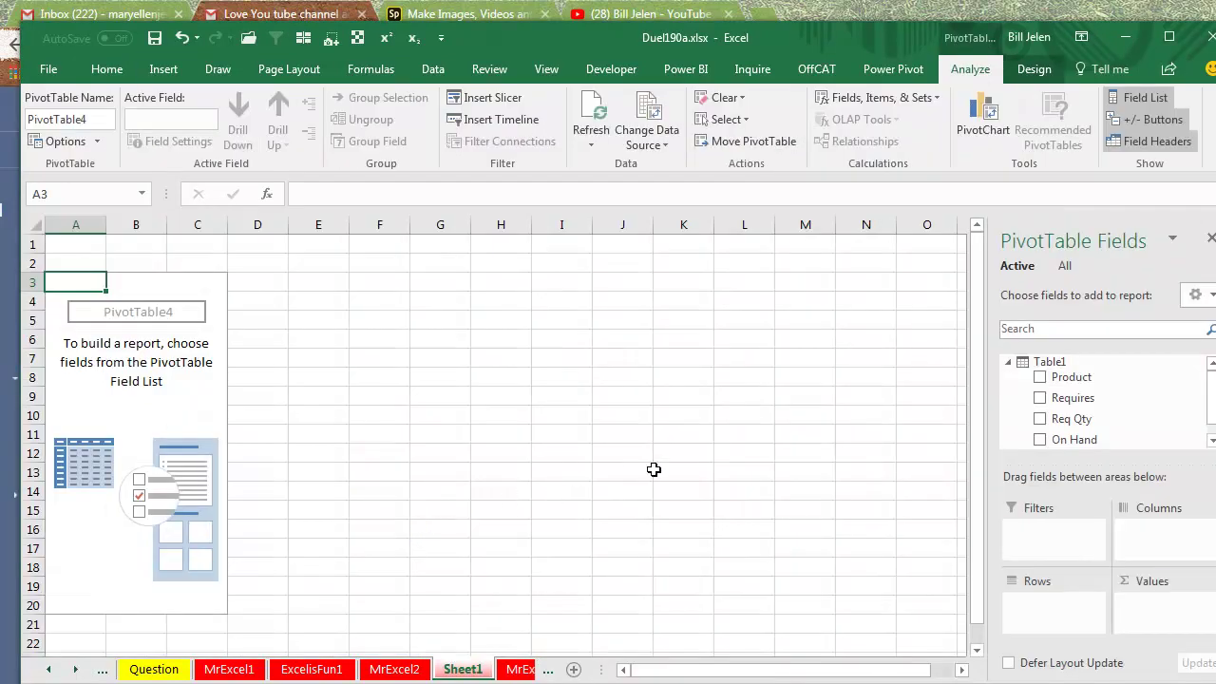
- Lay out the pivot table with Product and Requires as rows and Req Qty and On Hand as summed values
left_click_drag(1071, 378, 1045, 618)
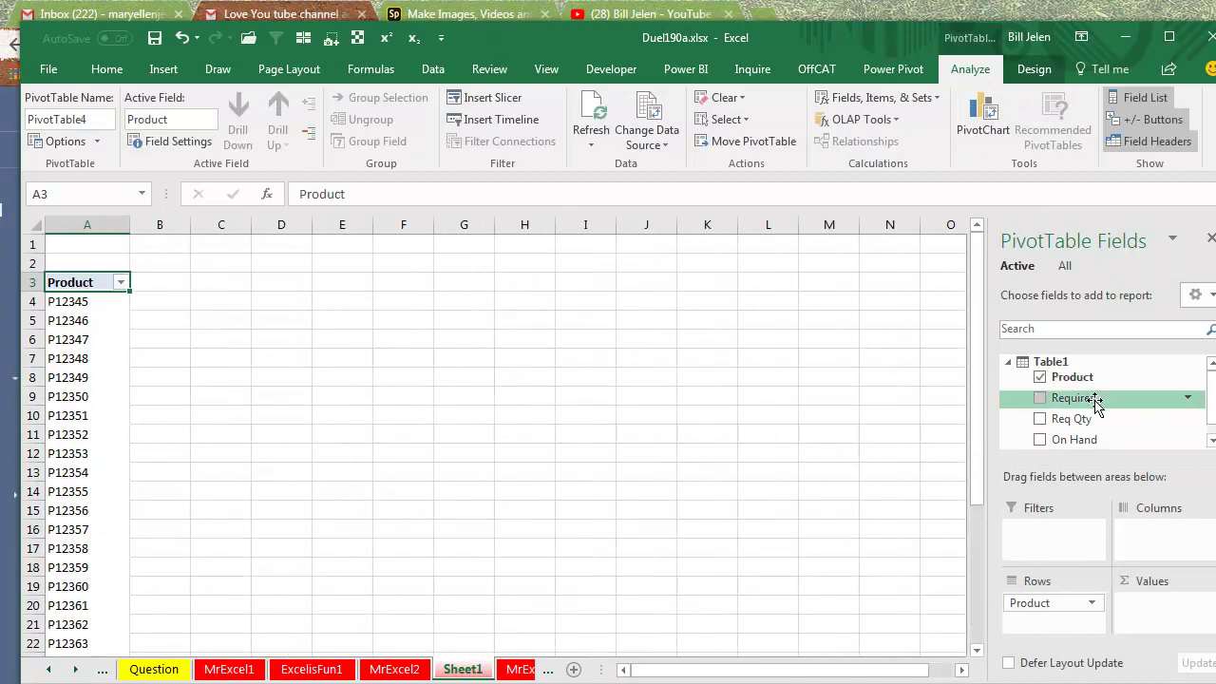
left_click_drag(1073, 398, 1071, 608)
left_click_drag(1071, 419, 1155, 605)
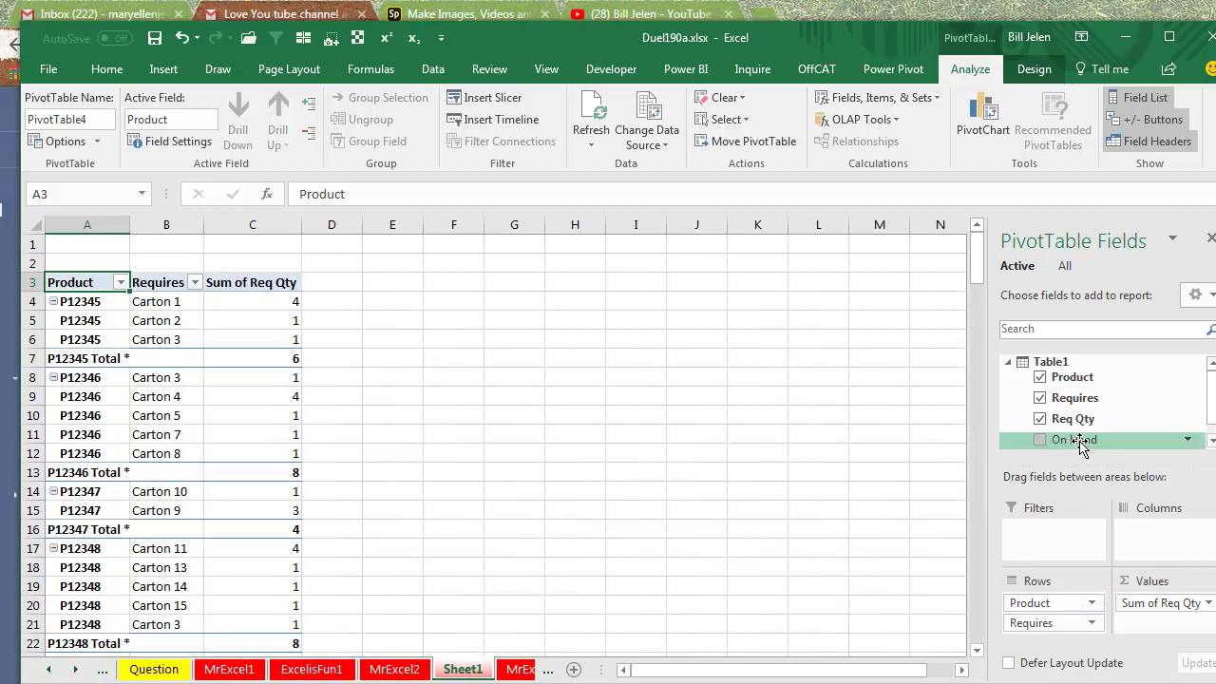
left_click_drag(1080, 447, 1162, 627)
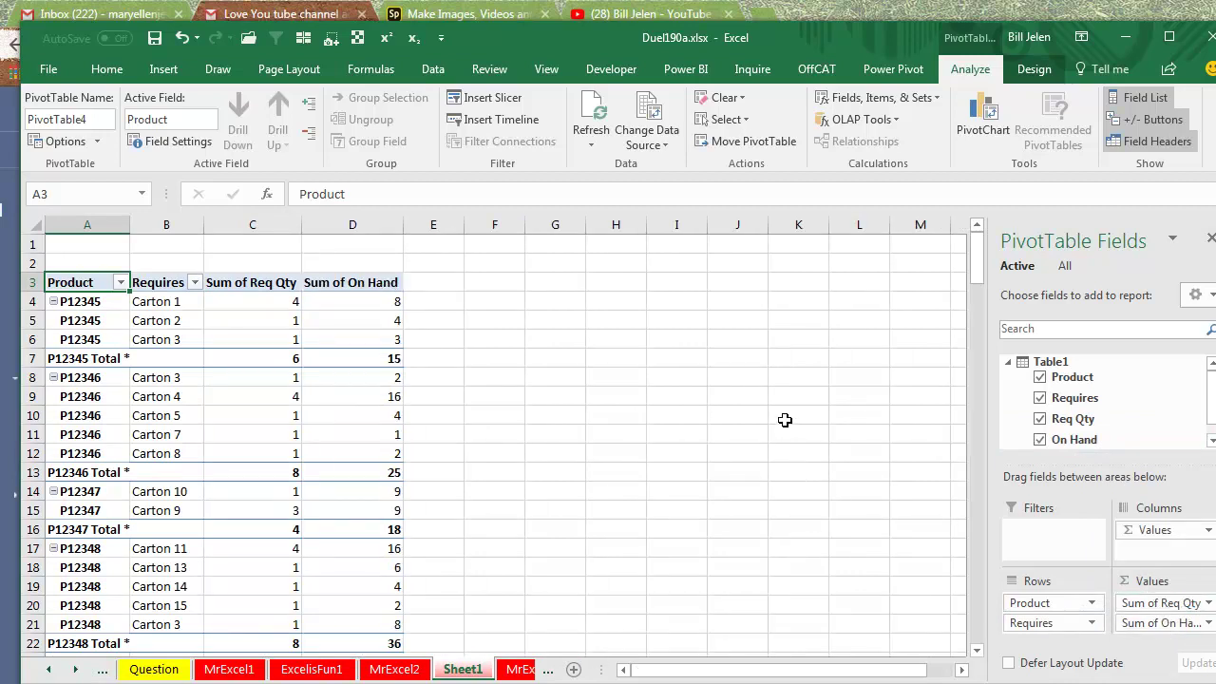
- Start a new Data Model measure in Table1 and name it AvailToSell
left_click(872, 72)
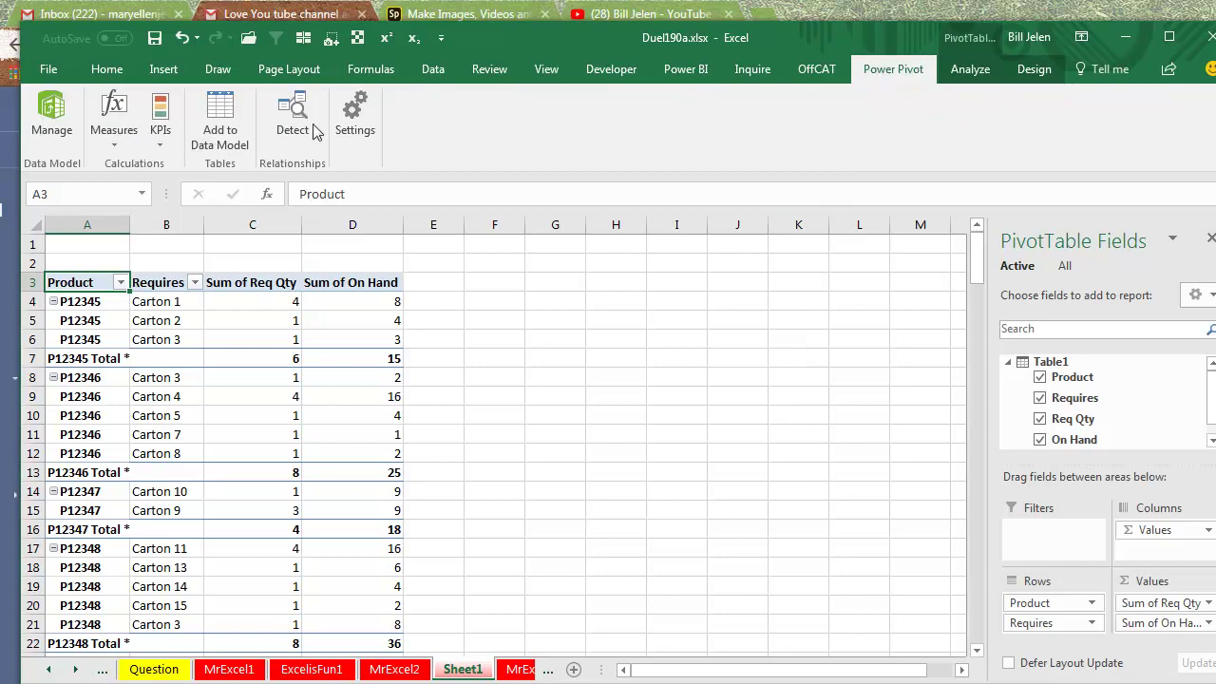
left_click(114, 138)
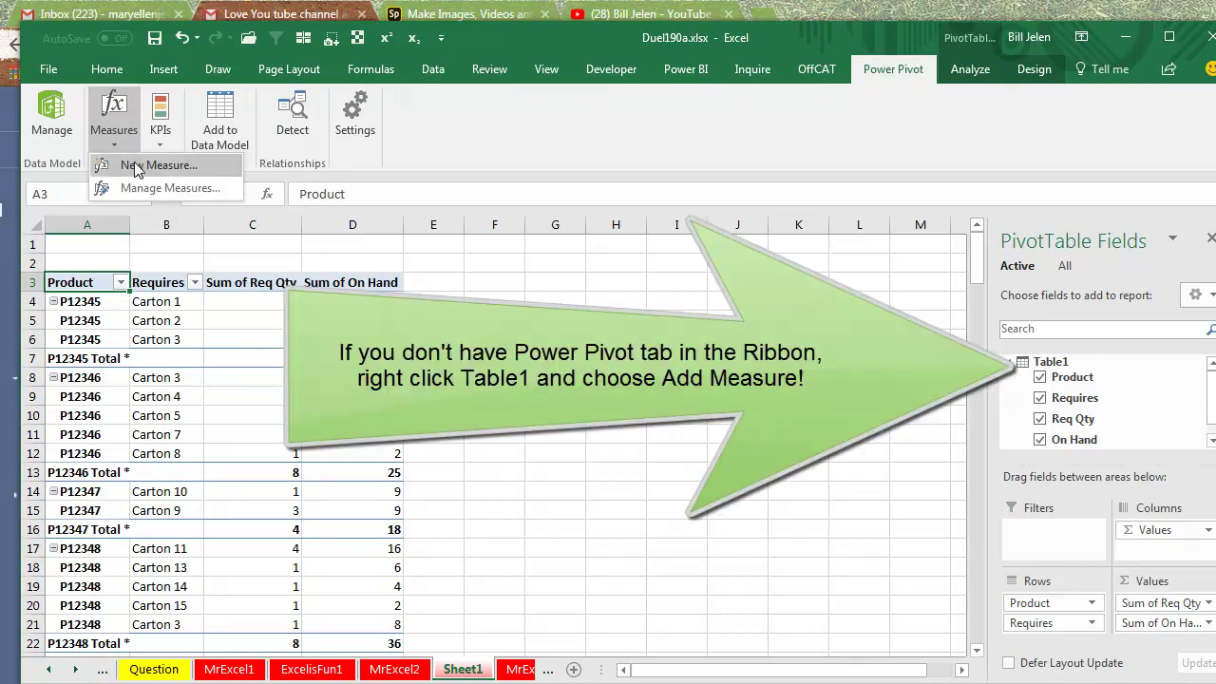
left_click(134, 166)
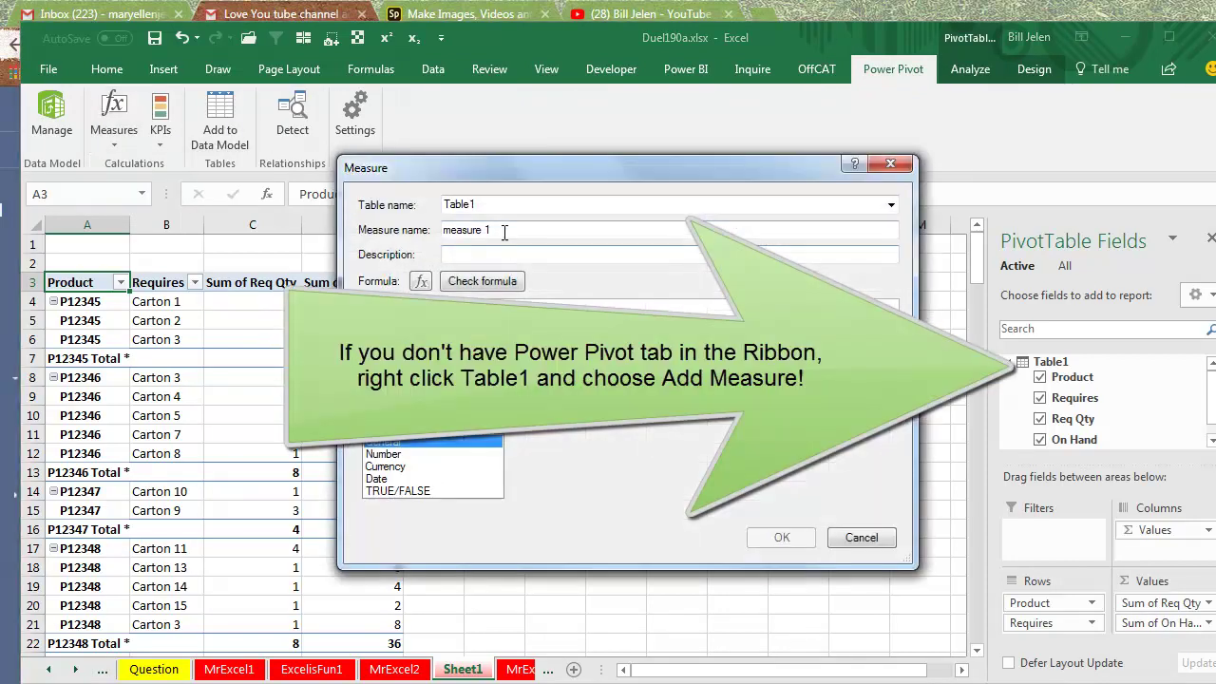
left_click_drag(506, 230, 404, 228)
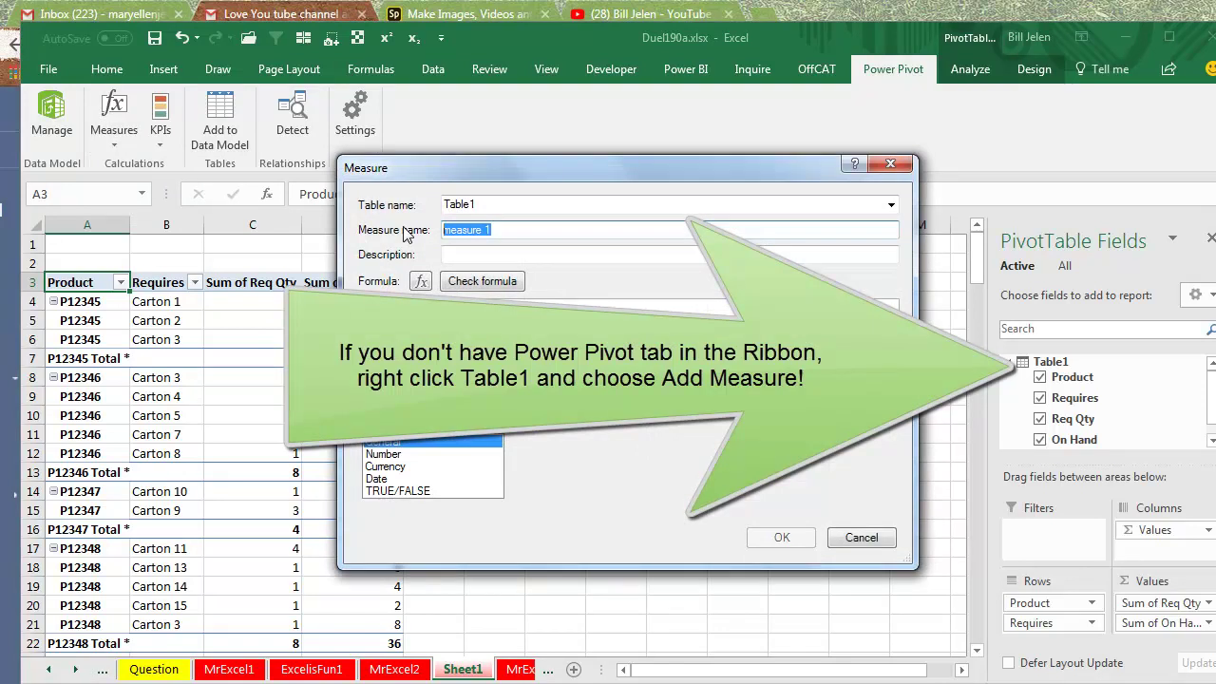
type("AvailT")
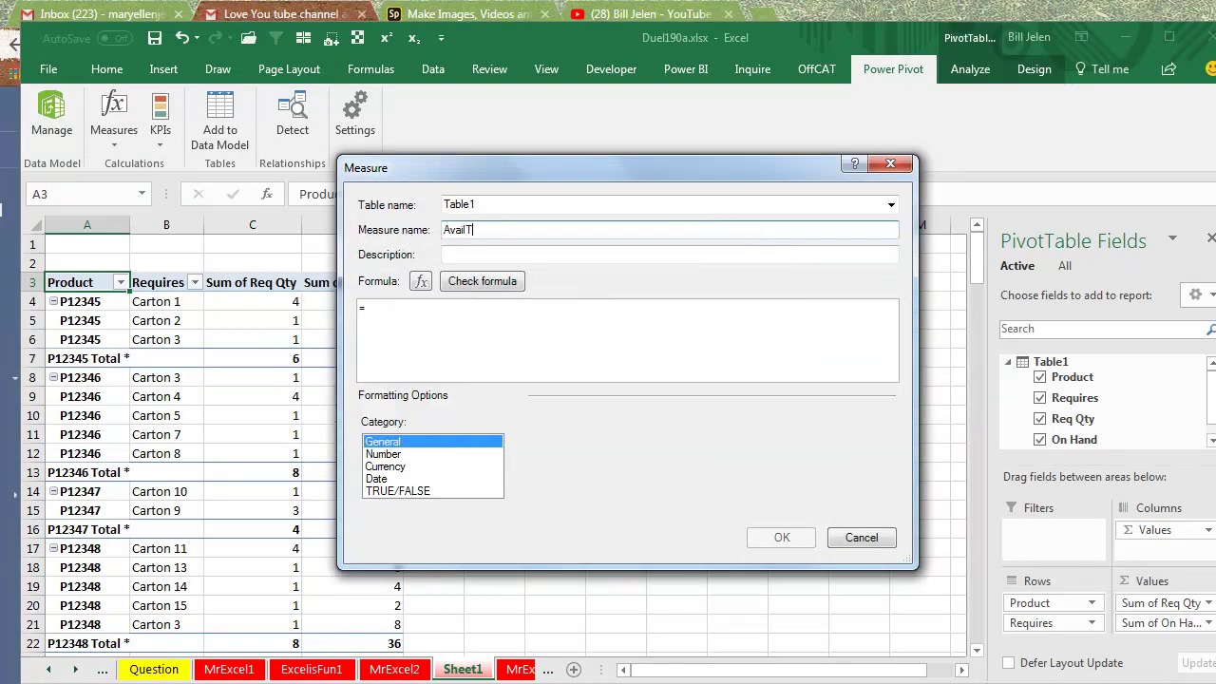
type("oSell")
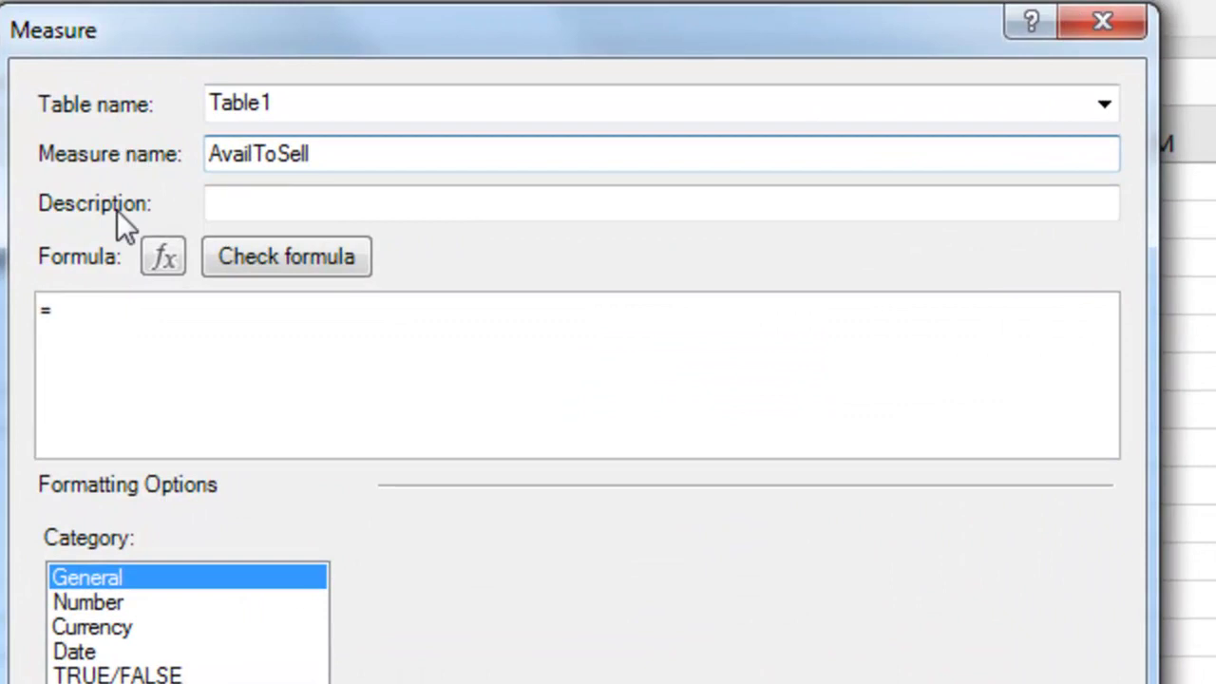
- Define the AvailToSell measure as =[Sum of On Hand]/[Sum of Req Qty] and add it to the pivot table
left_click(95, 317)
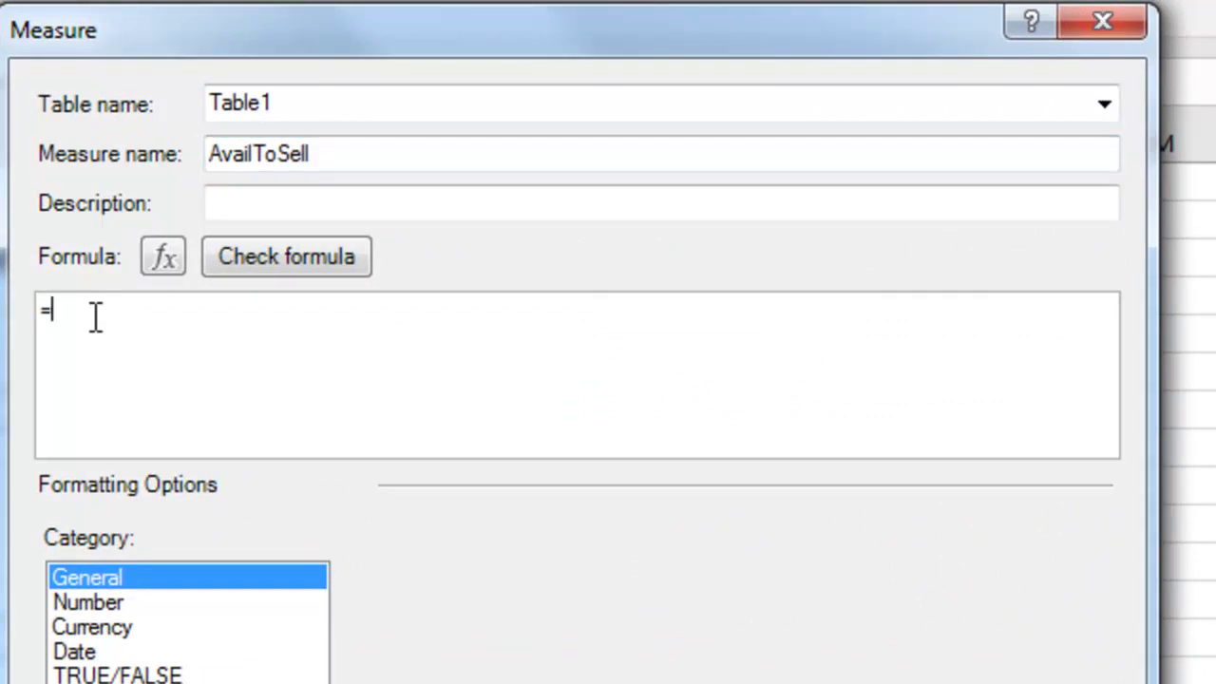
type("[")
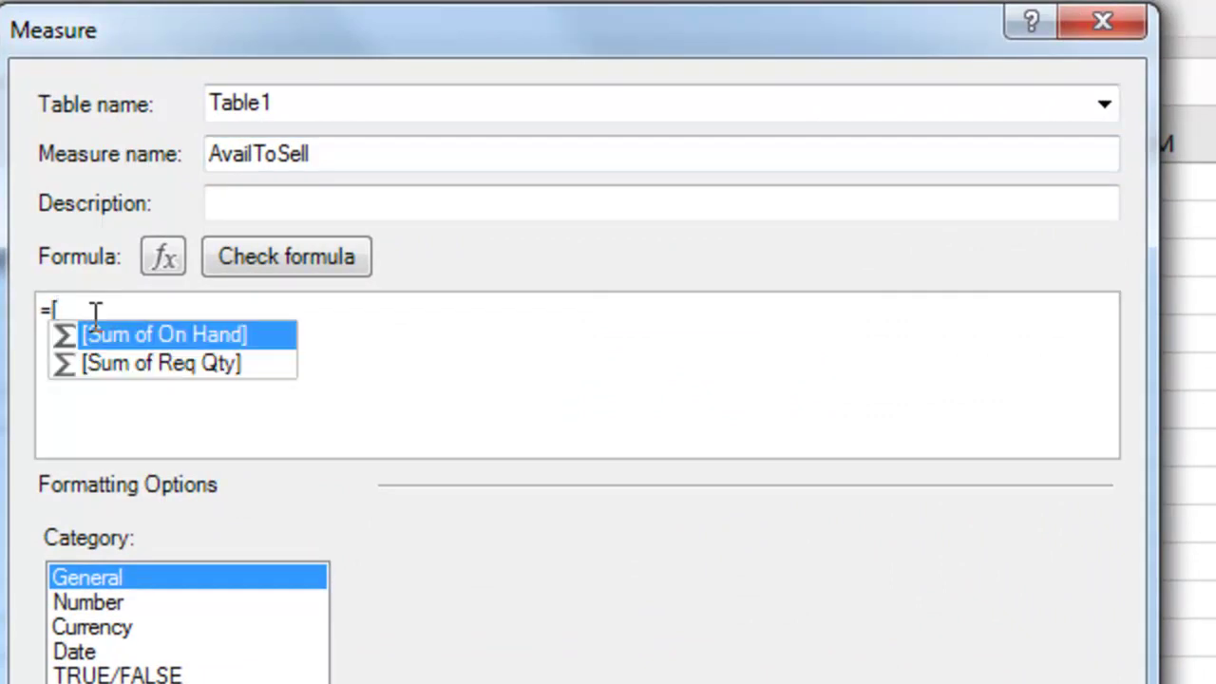
key("Tab")
type("/")
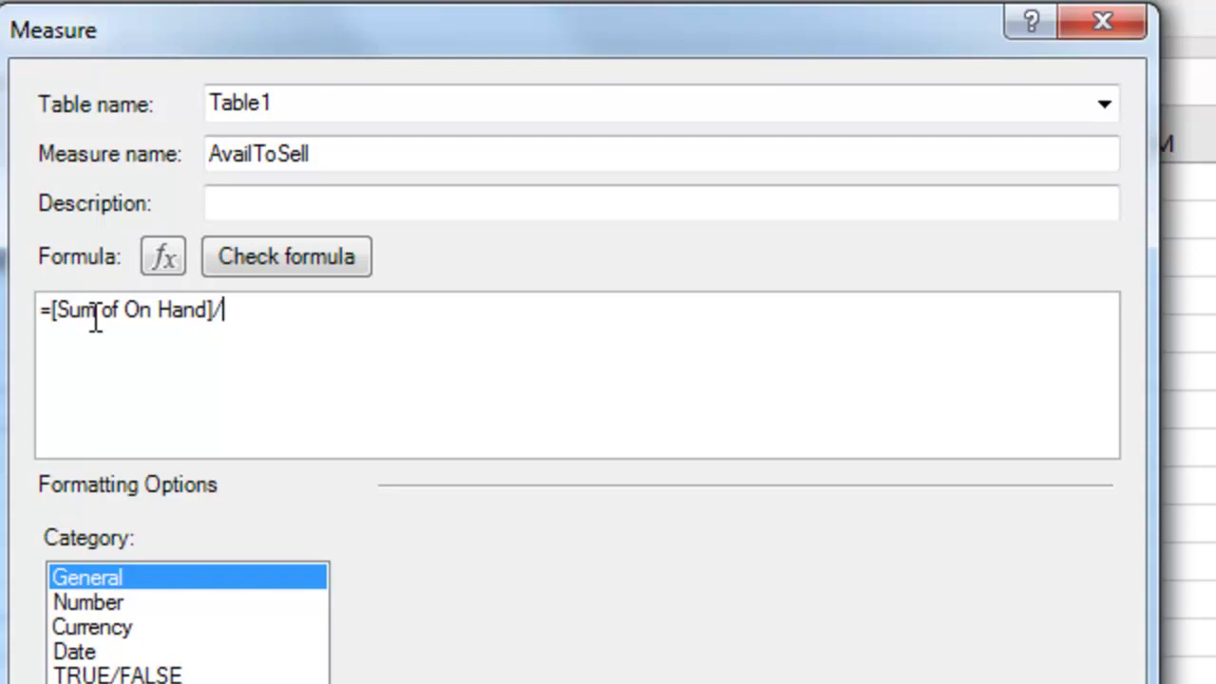
type("[")
key("Down")
key("Tab")
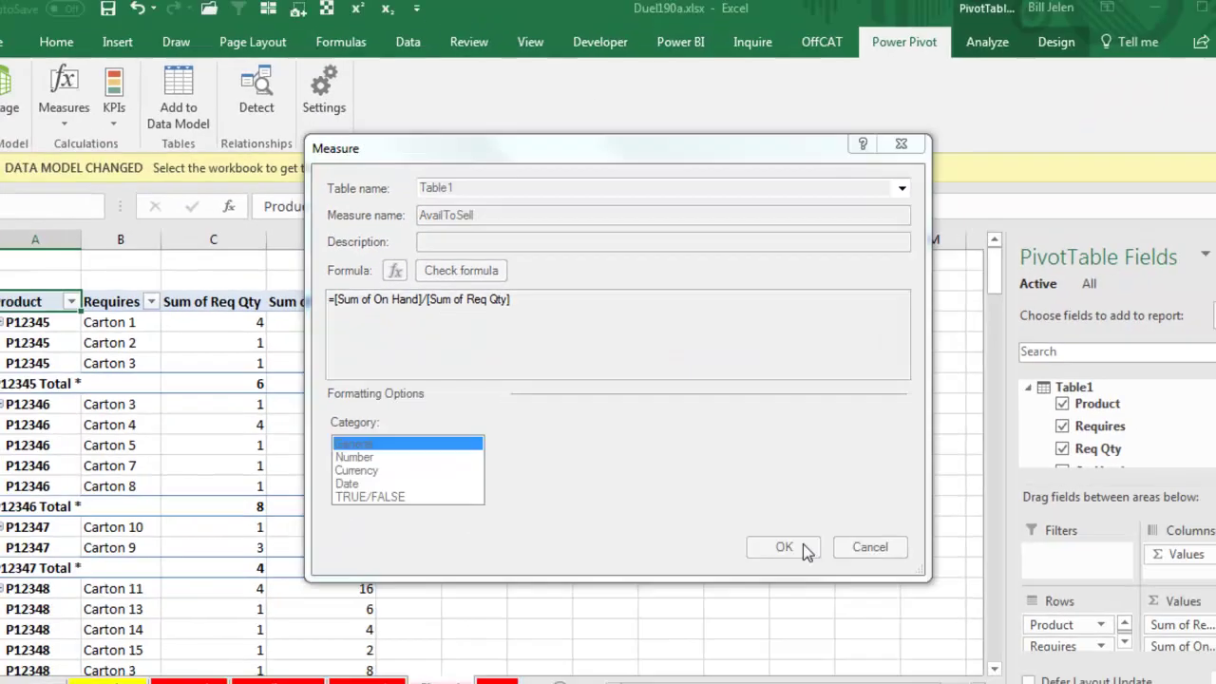
left_click(798, 544)
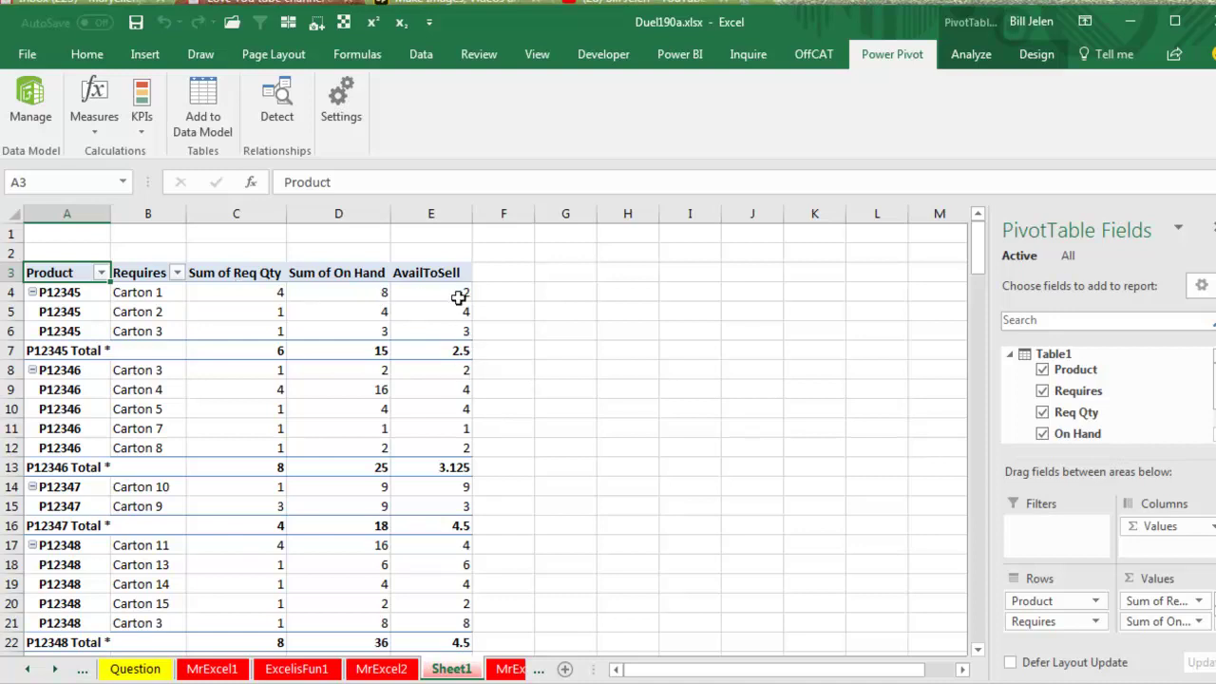
- Edit the existing AvailToSell measure so its formula reads =INT([Sum of On Hand]/[Sum of Req Qty])
mouse_move(461, 292)
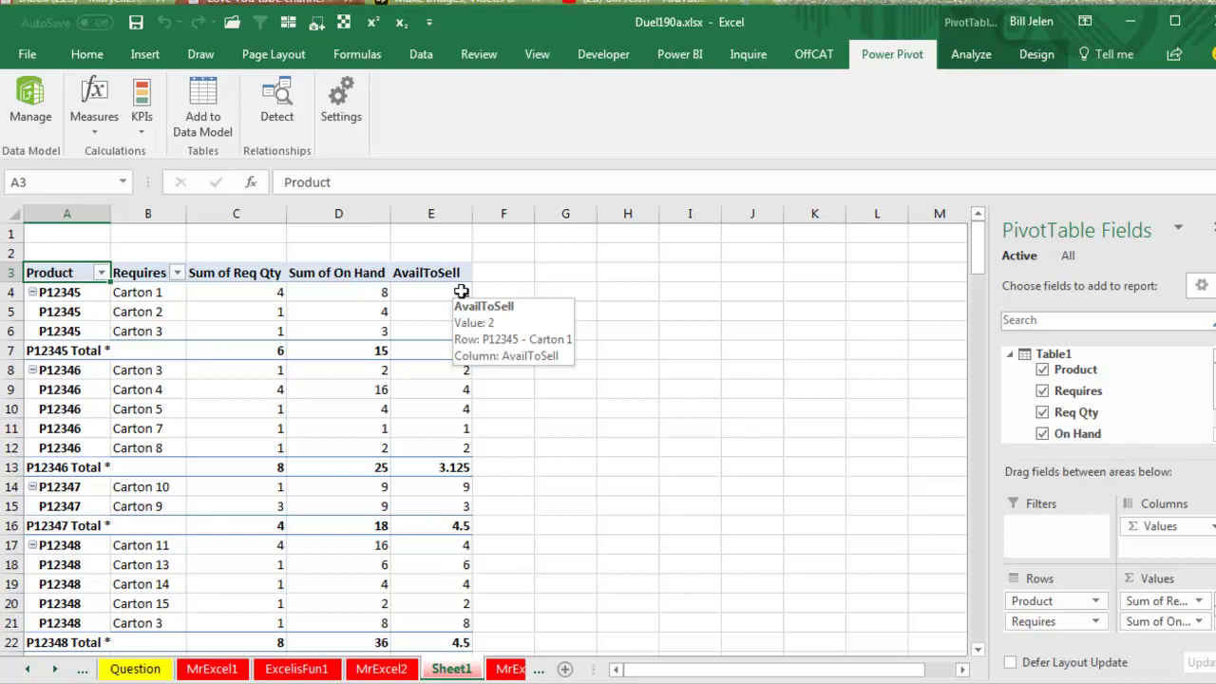
left_click(460, 293)
left_click(101, 128)
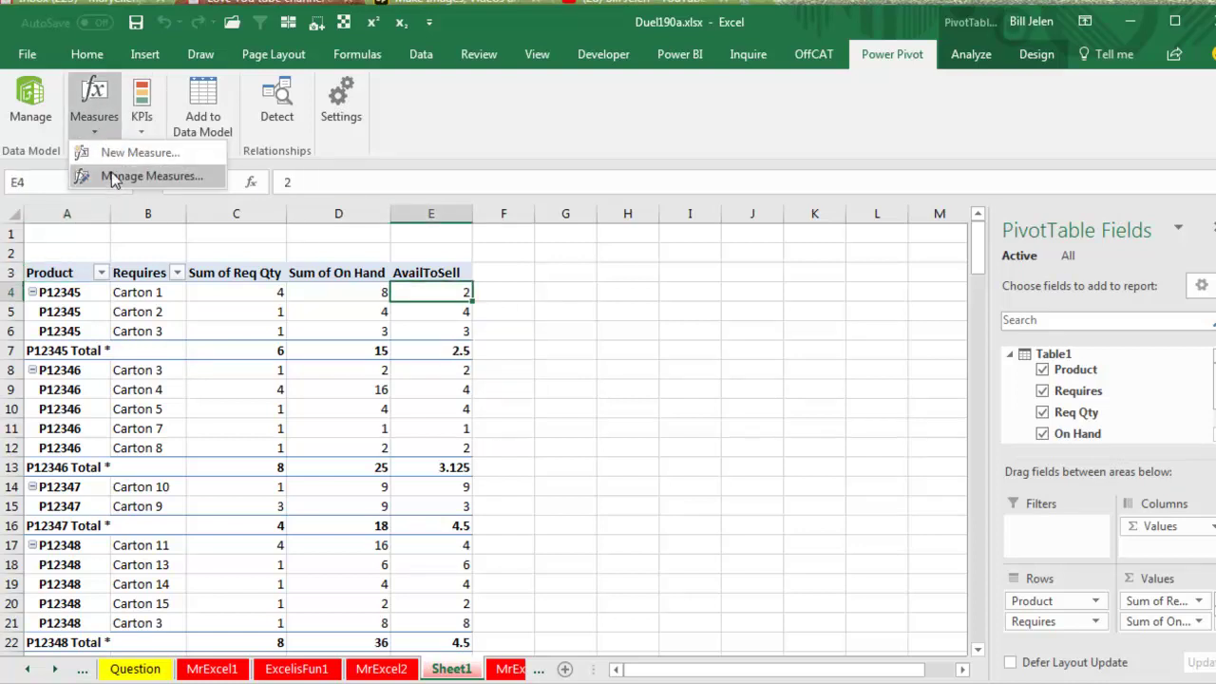
left_click(116, 180)
left_click(456, 217)
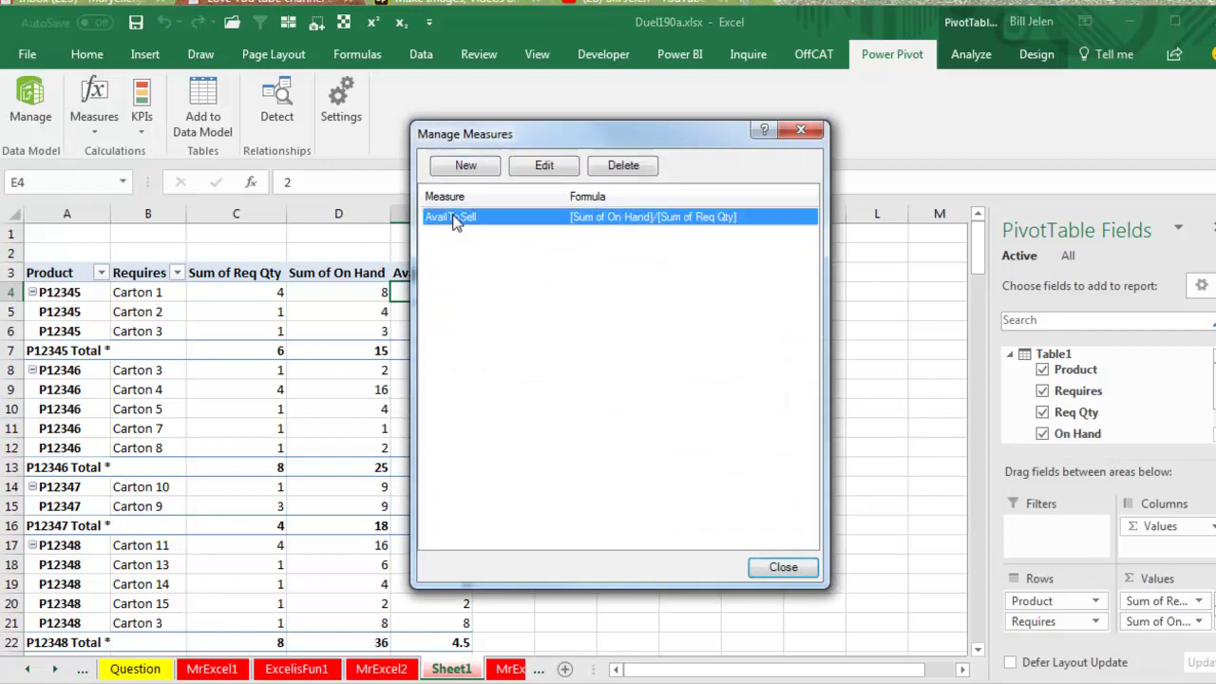
left_click(539, 168)
left_click(350, 300)
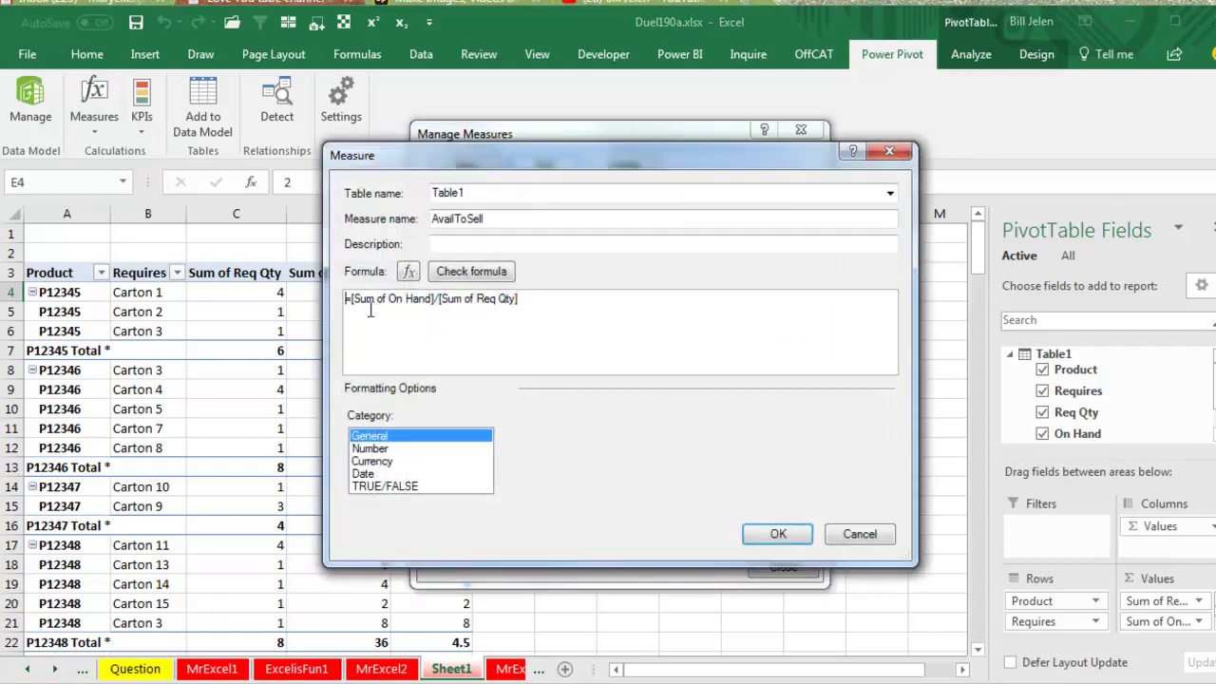
type("INT(")
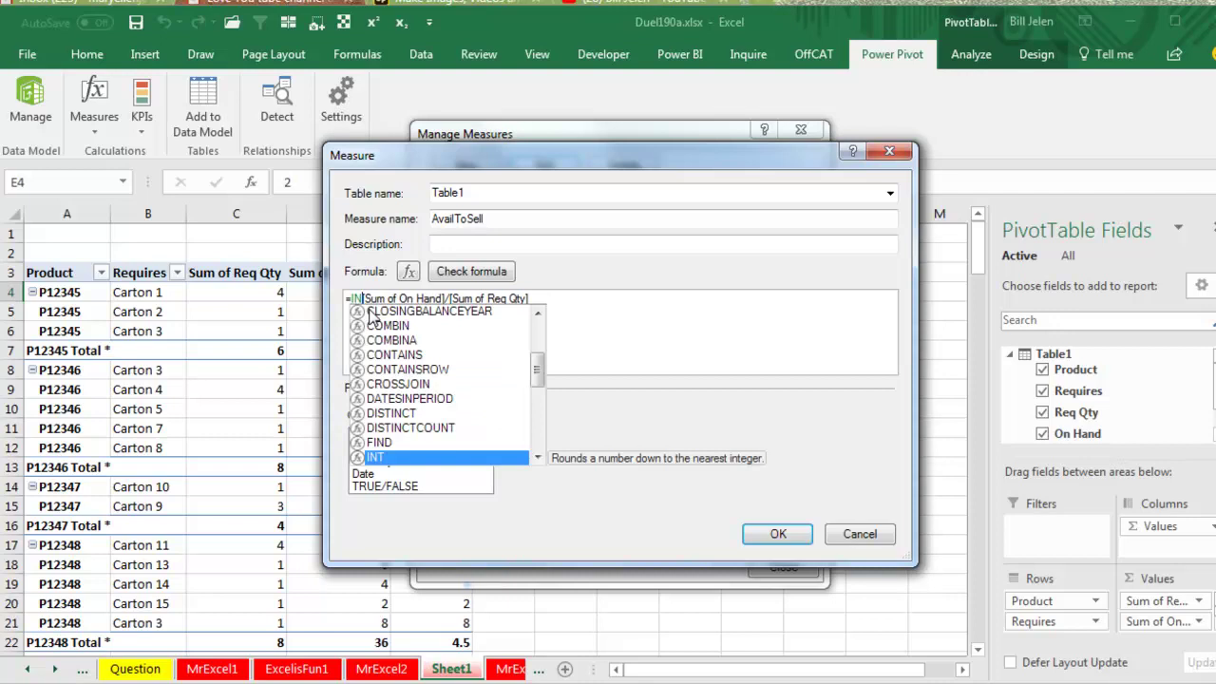
key("End")
type(")")
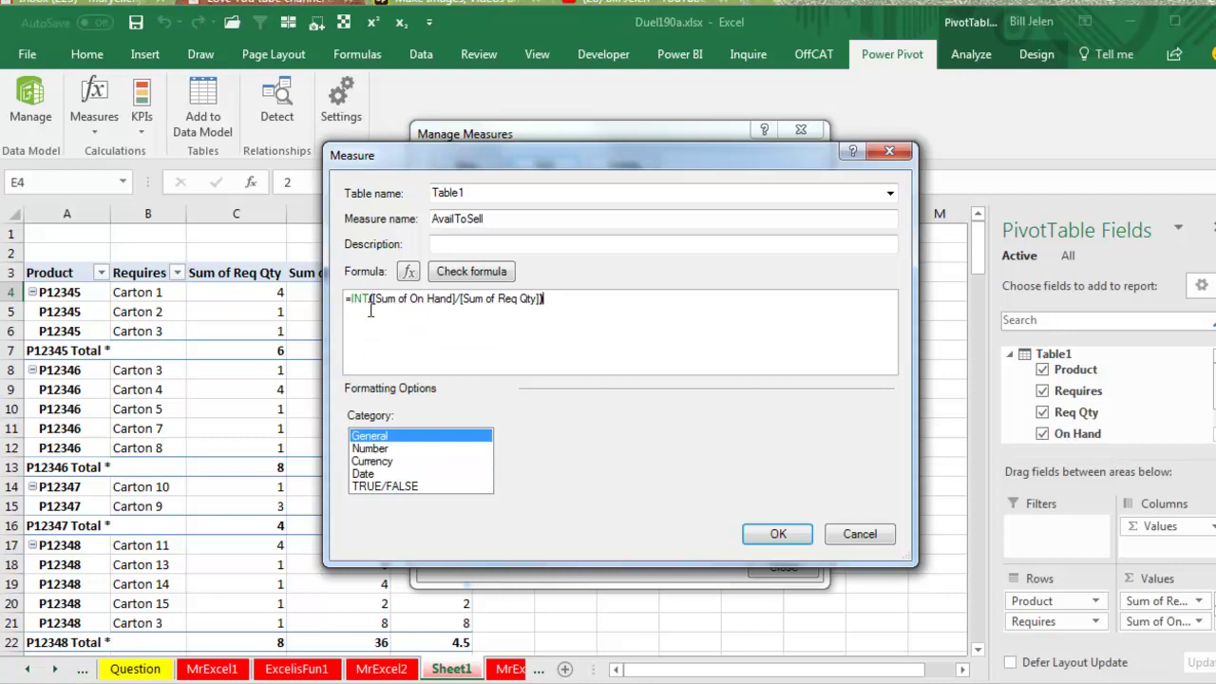
left_click(772, 533)
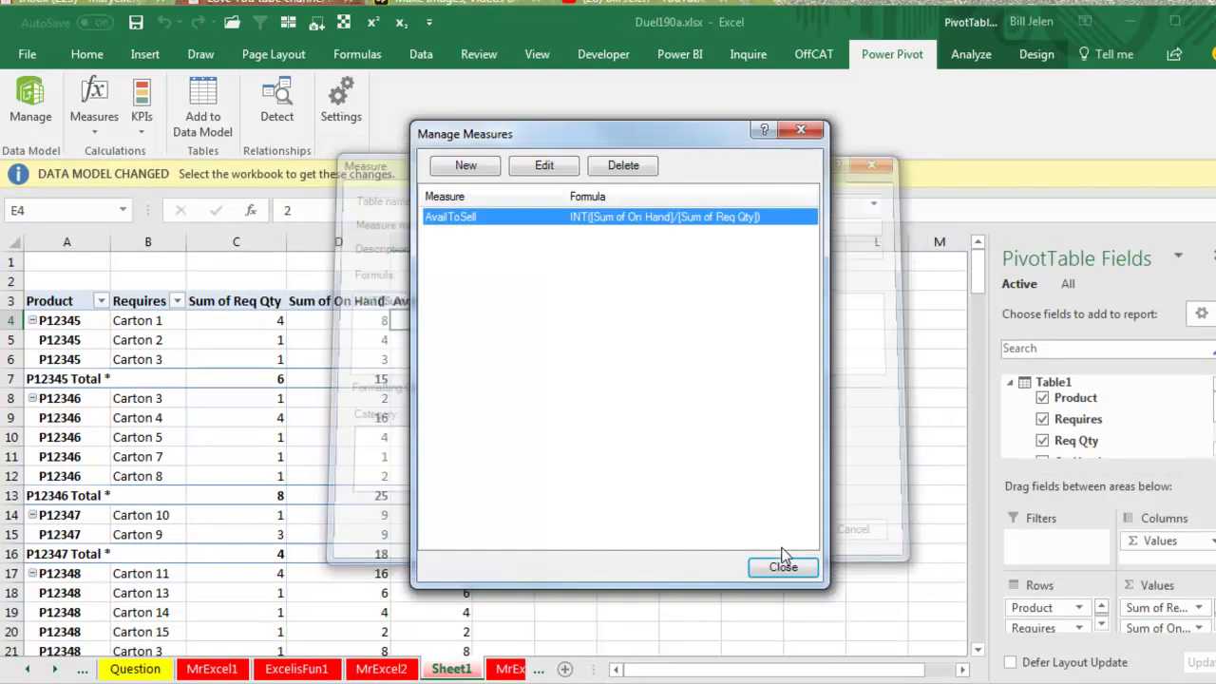
left_click(782, 568)
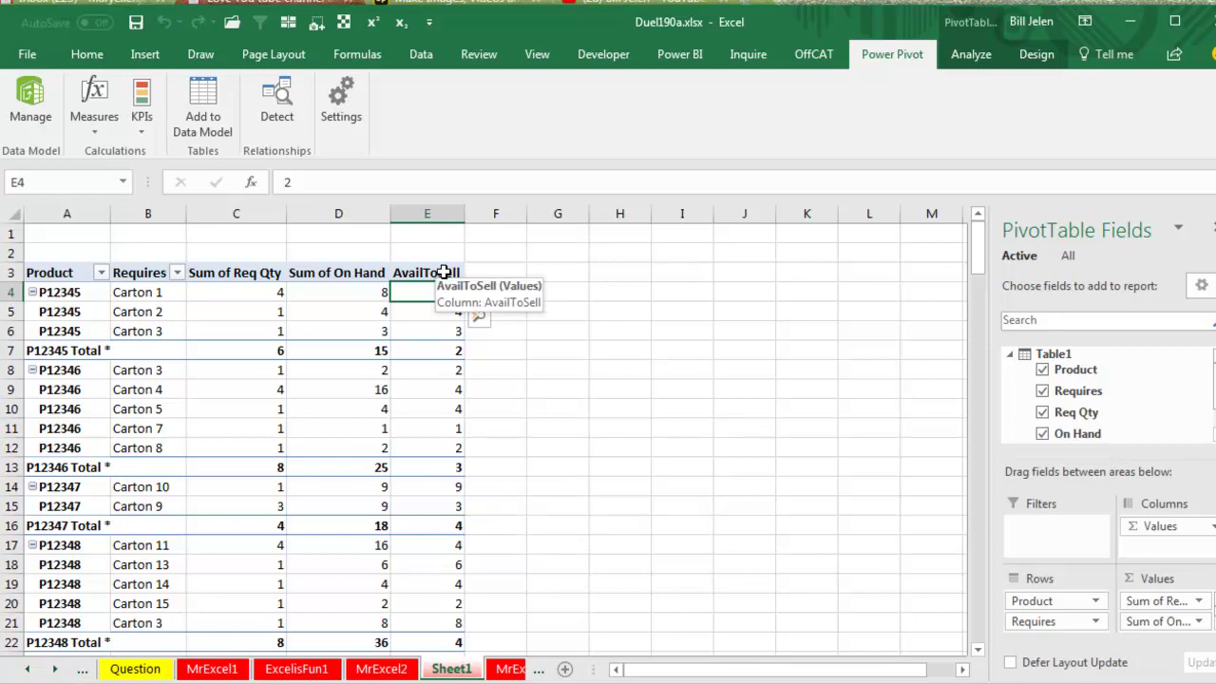
- Start another new measure in Table1 and name it KitAvailable
left_click(444, 273)
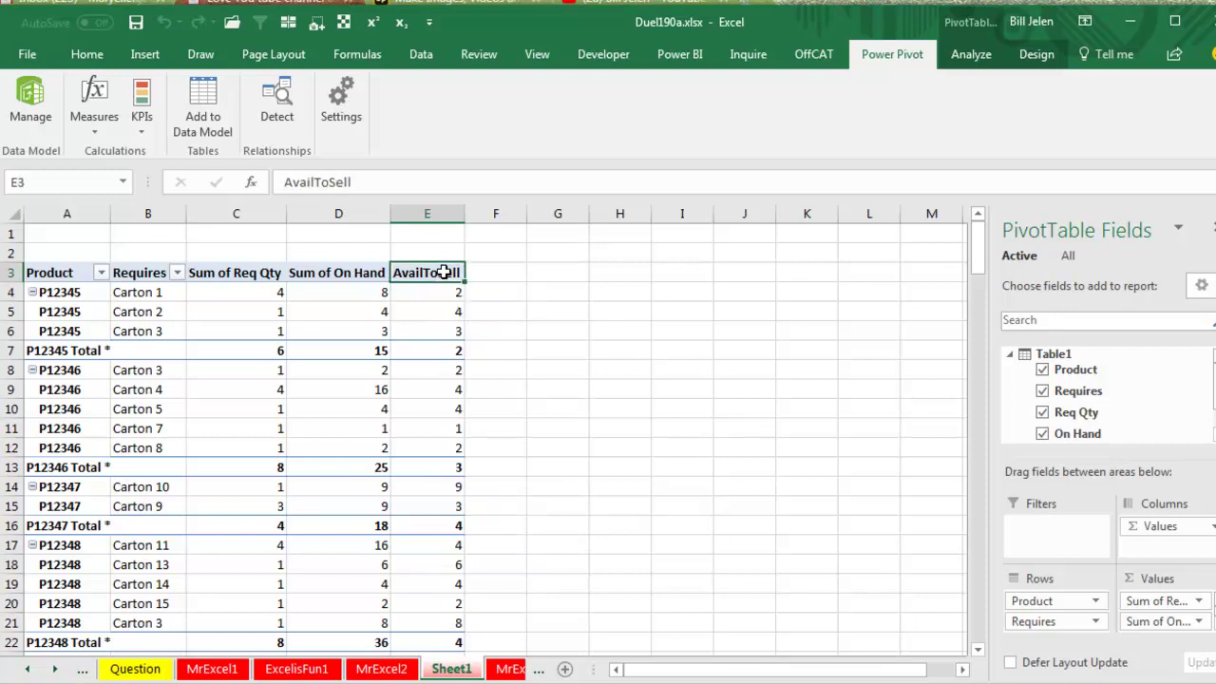
left_click(95, 136)
left_click(112, 152)
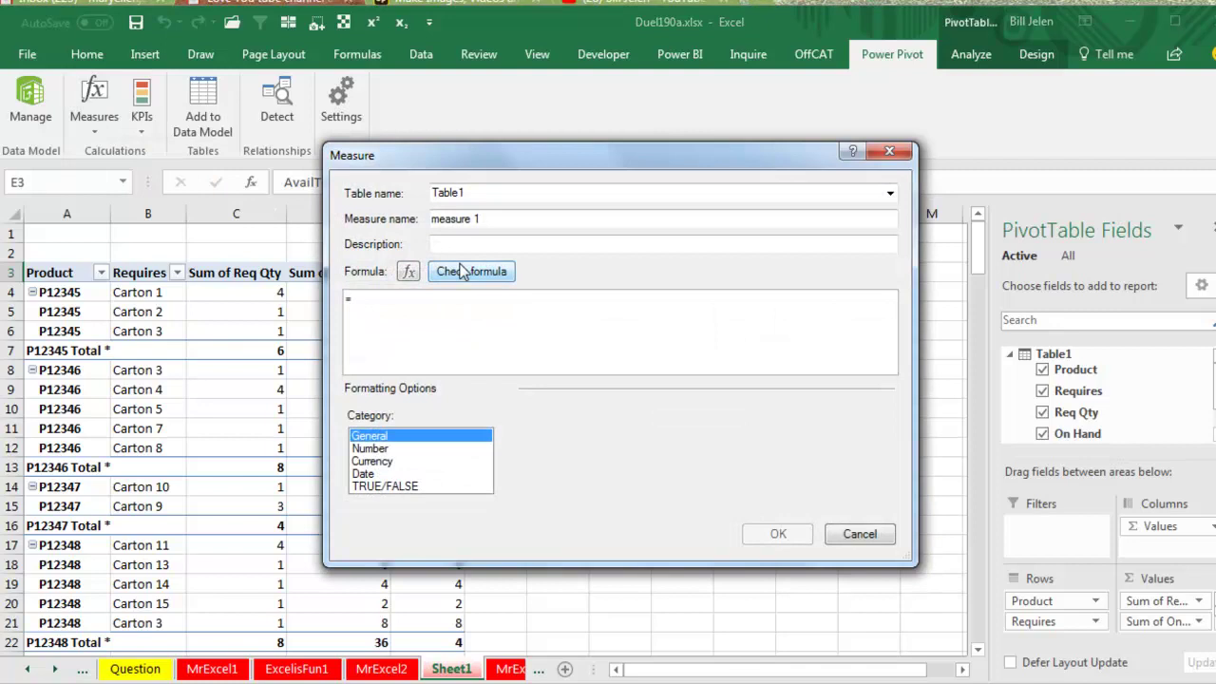
left_click_drag(501, 225, 367, 218)
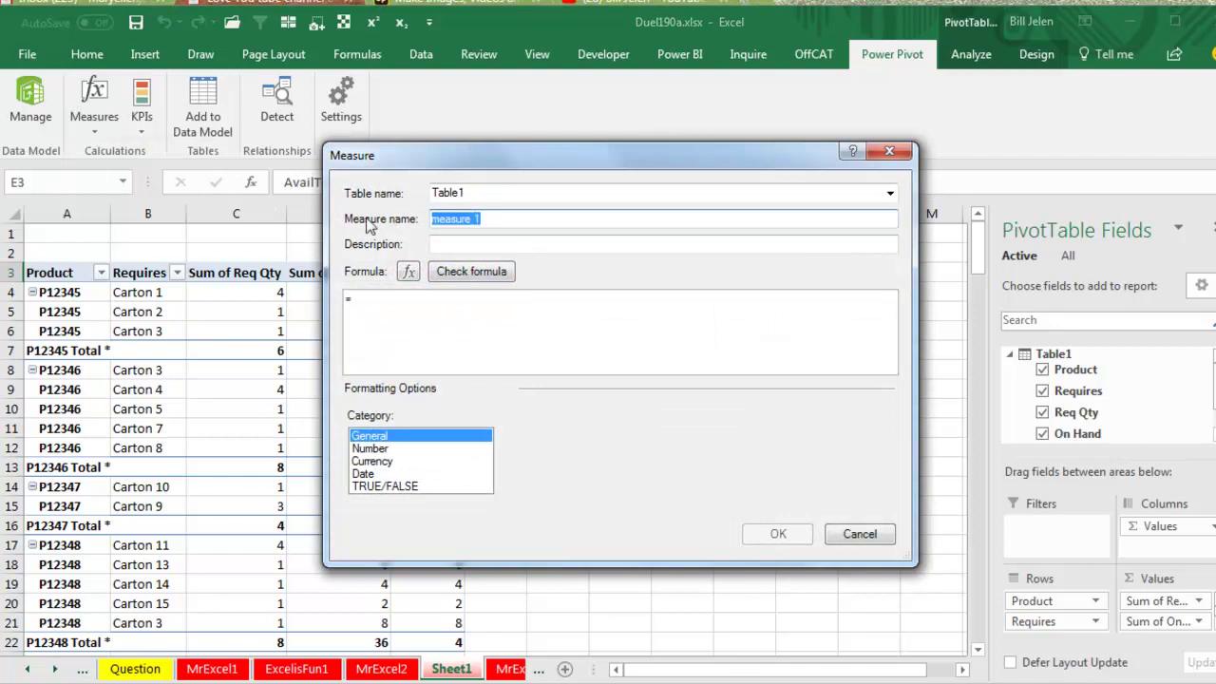
type("KitAvi")
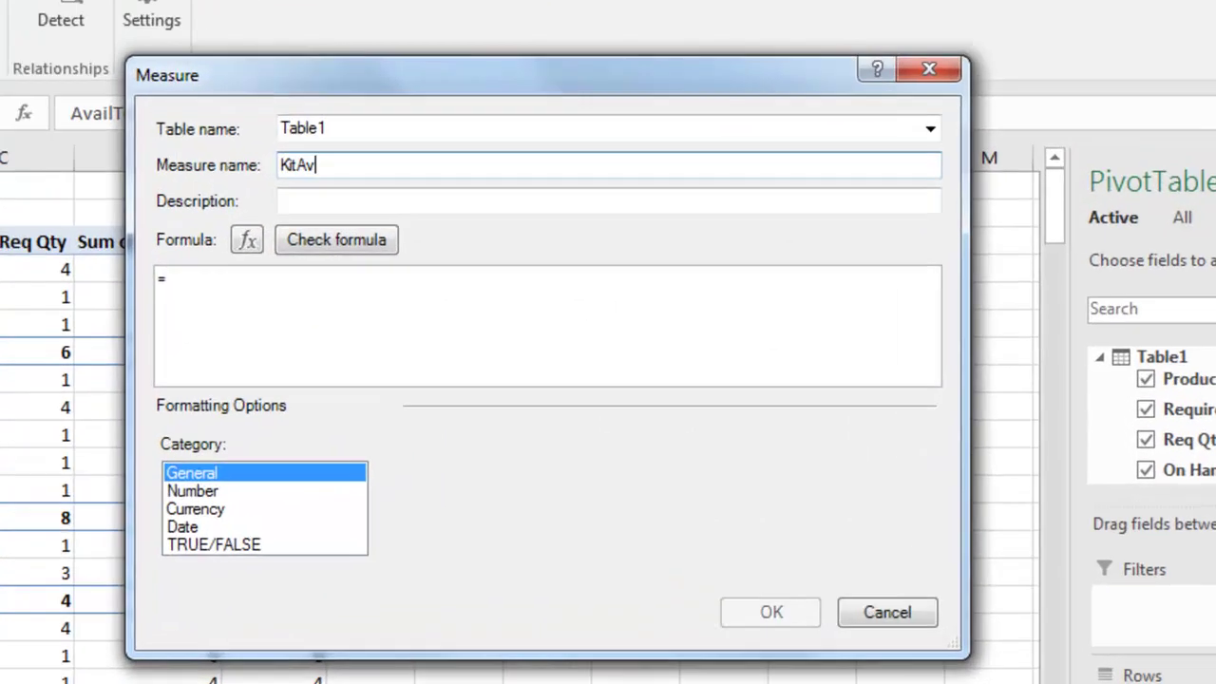
key("BackSpace")
type("ailable")
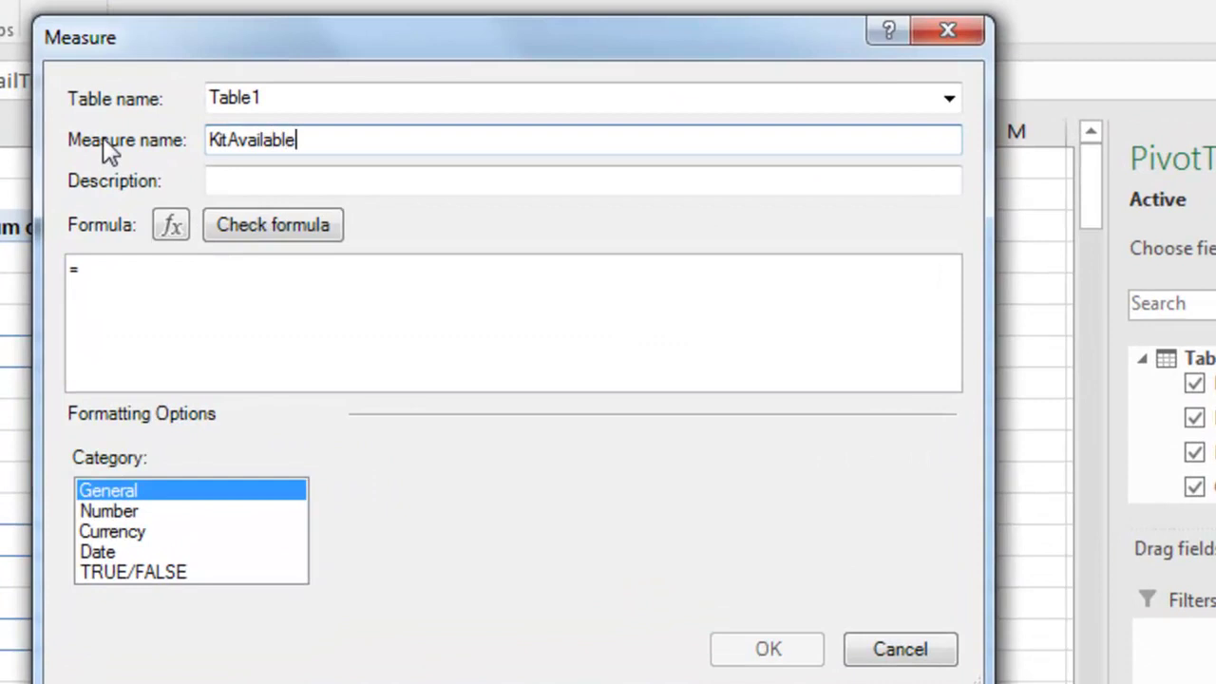
- Define the KitAvailable measure as =MINX(Table1,[AvailToSell]) and add it to the pivot table
key("Tab")
key("Tab")
key("Tab")
key("Tab")
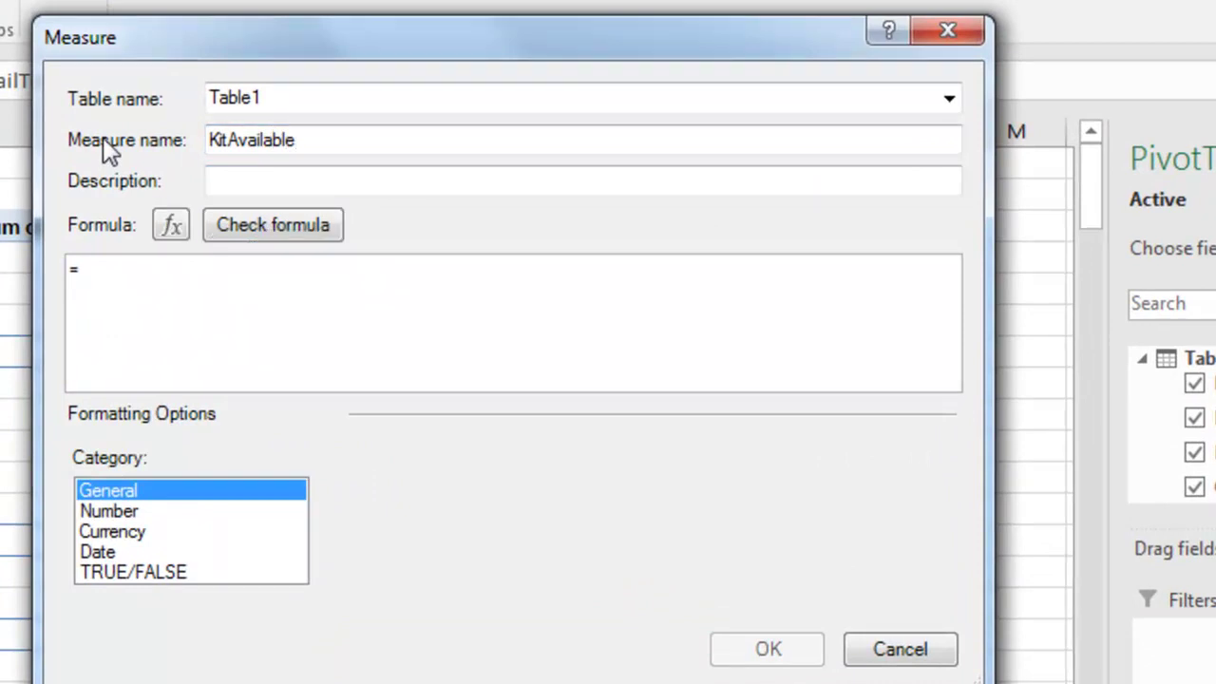
type("MINX")
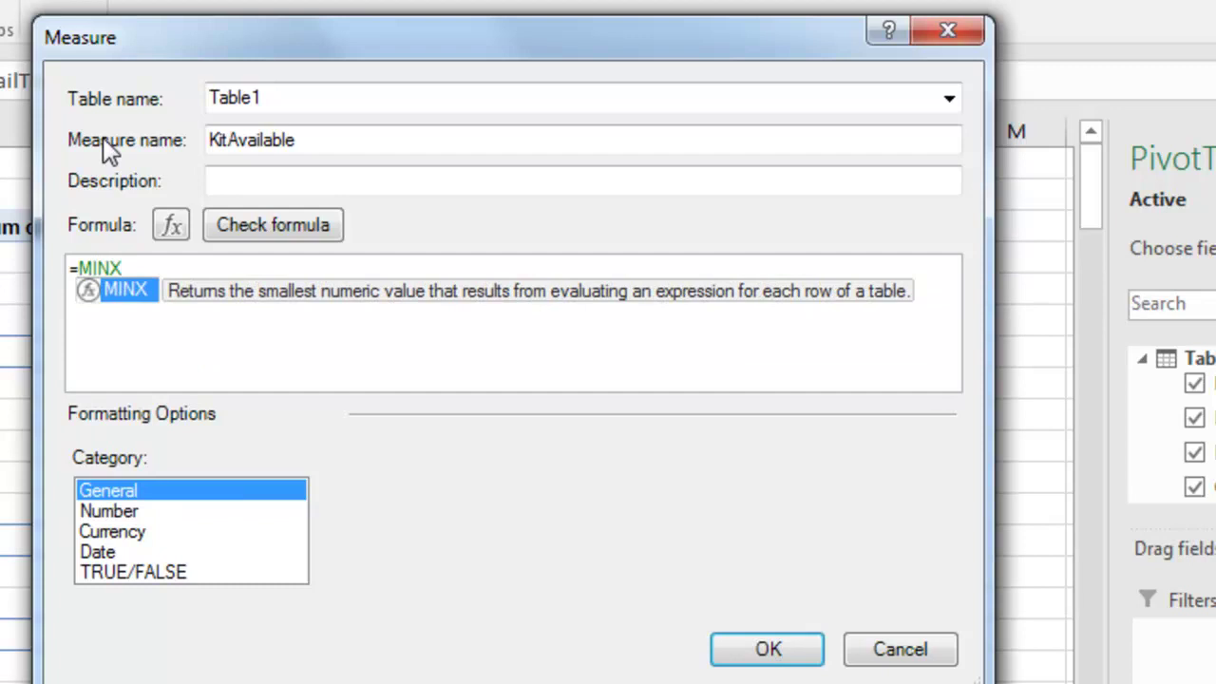
type("(")
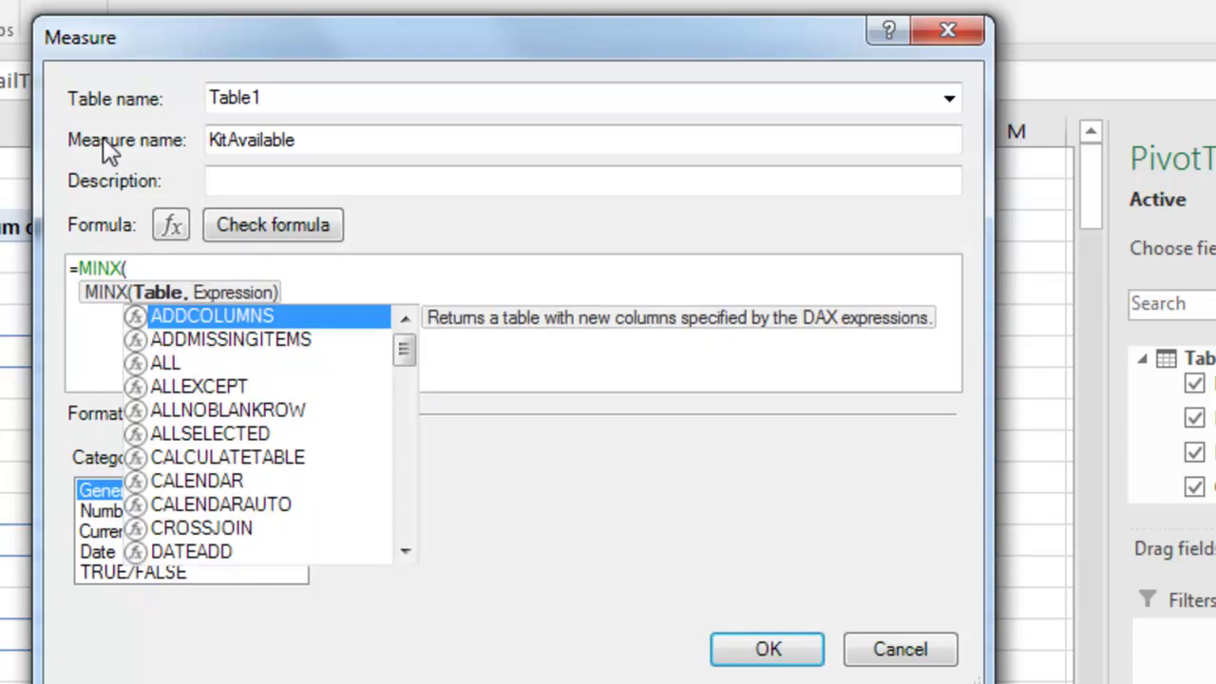
type("t")
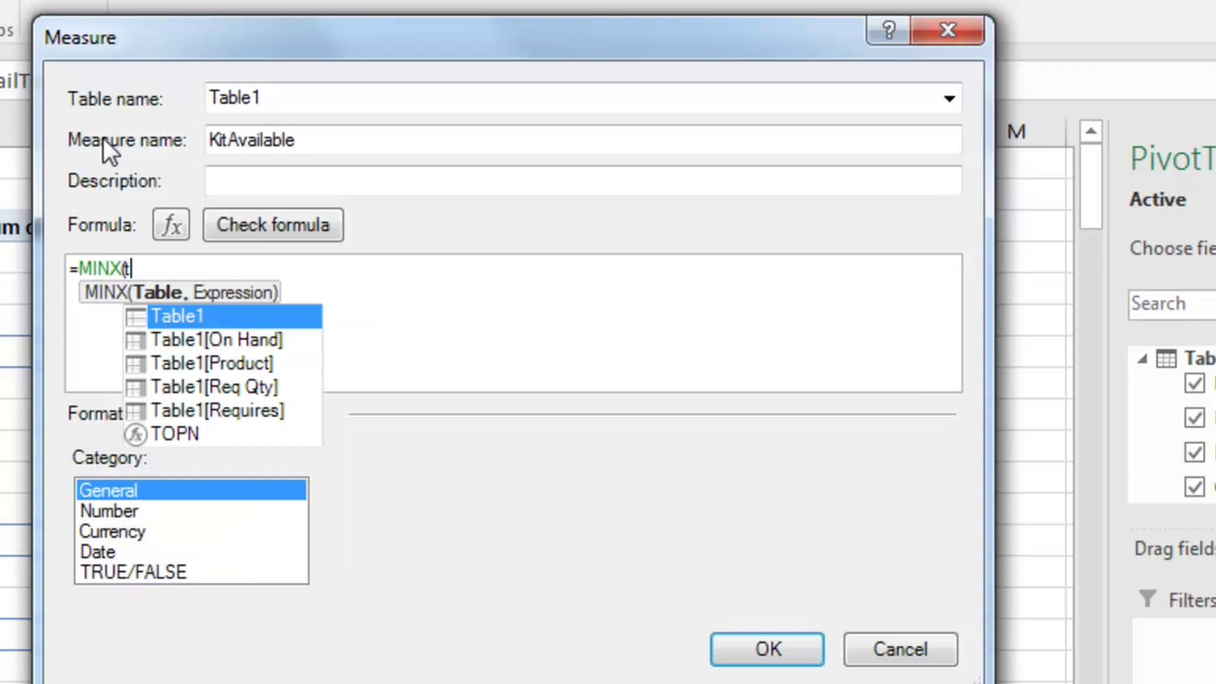
key("Tab")
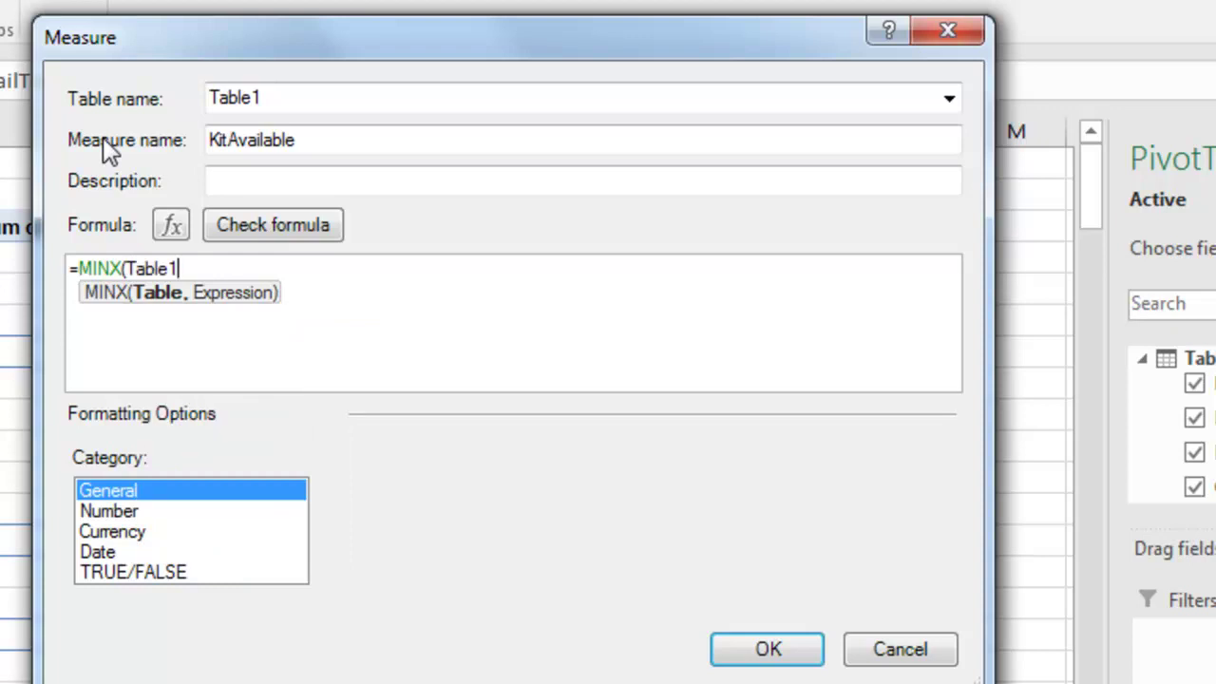
type(",")
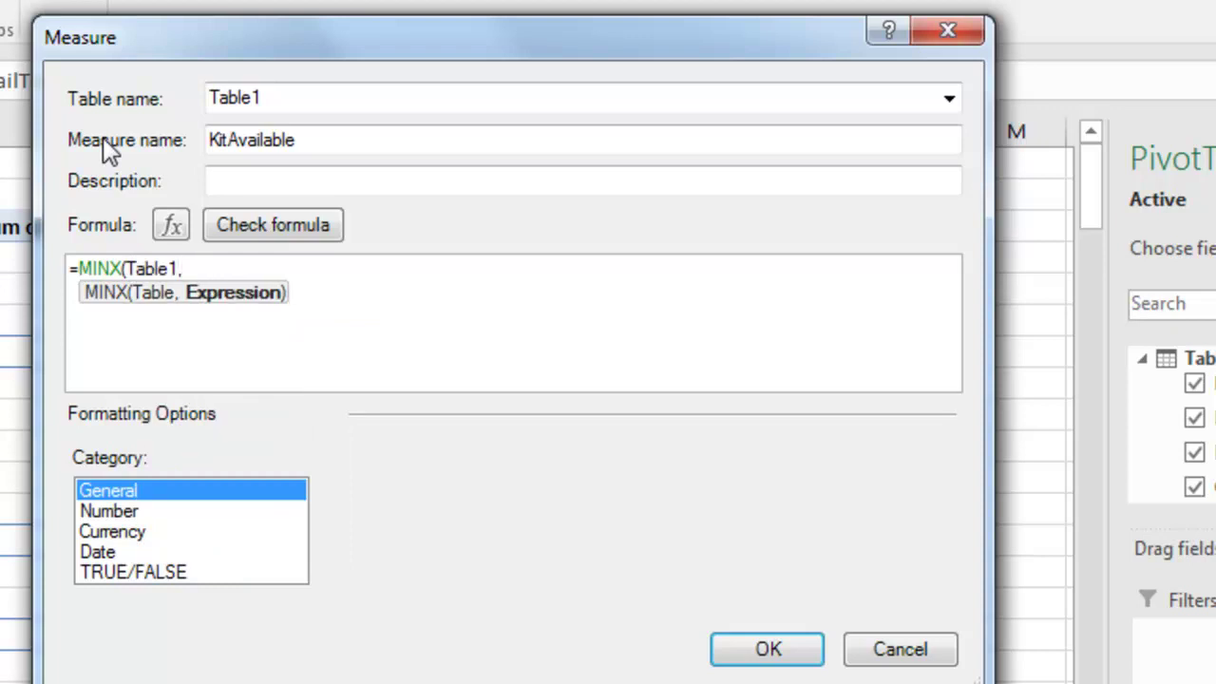
type("[")
key("Tab")
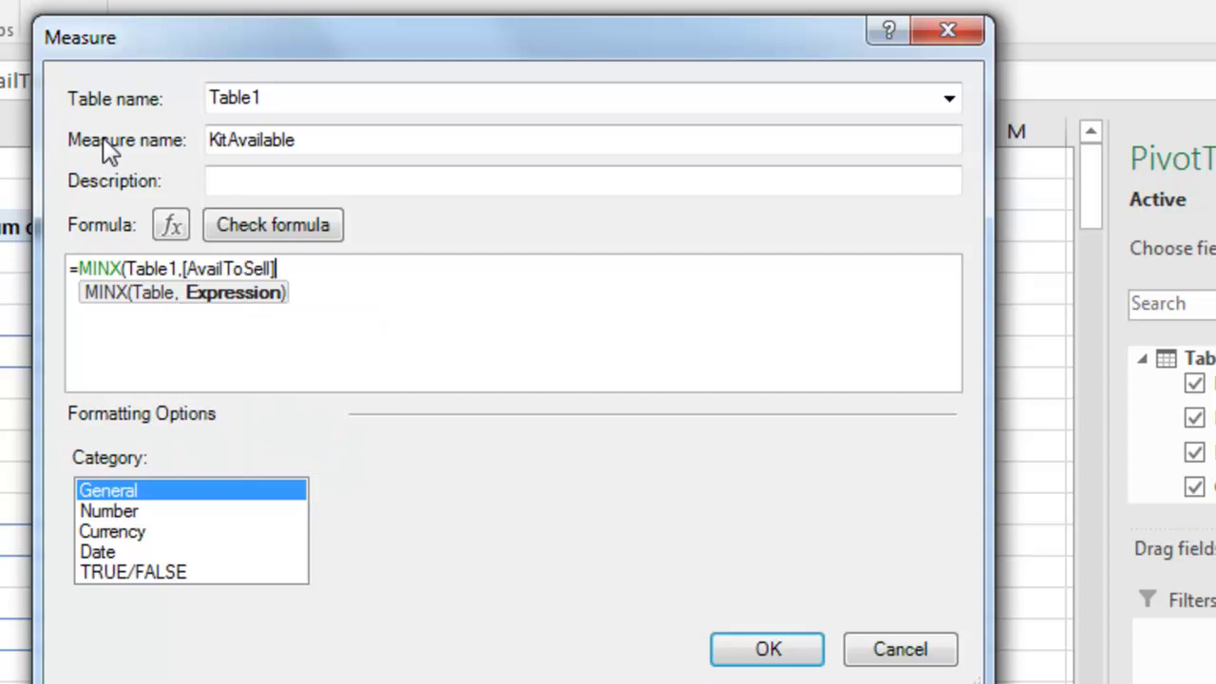
type(")")
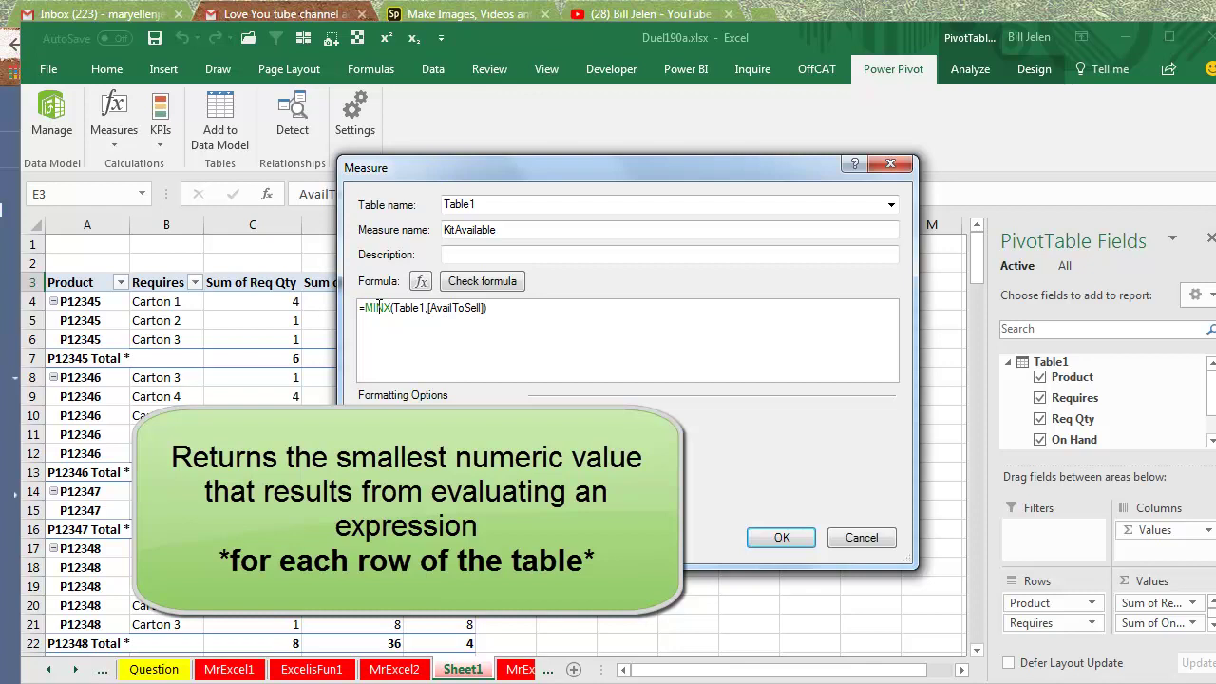
left_click(781, 537)
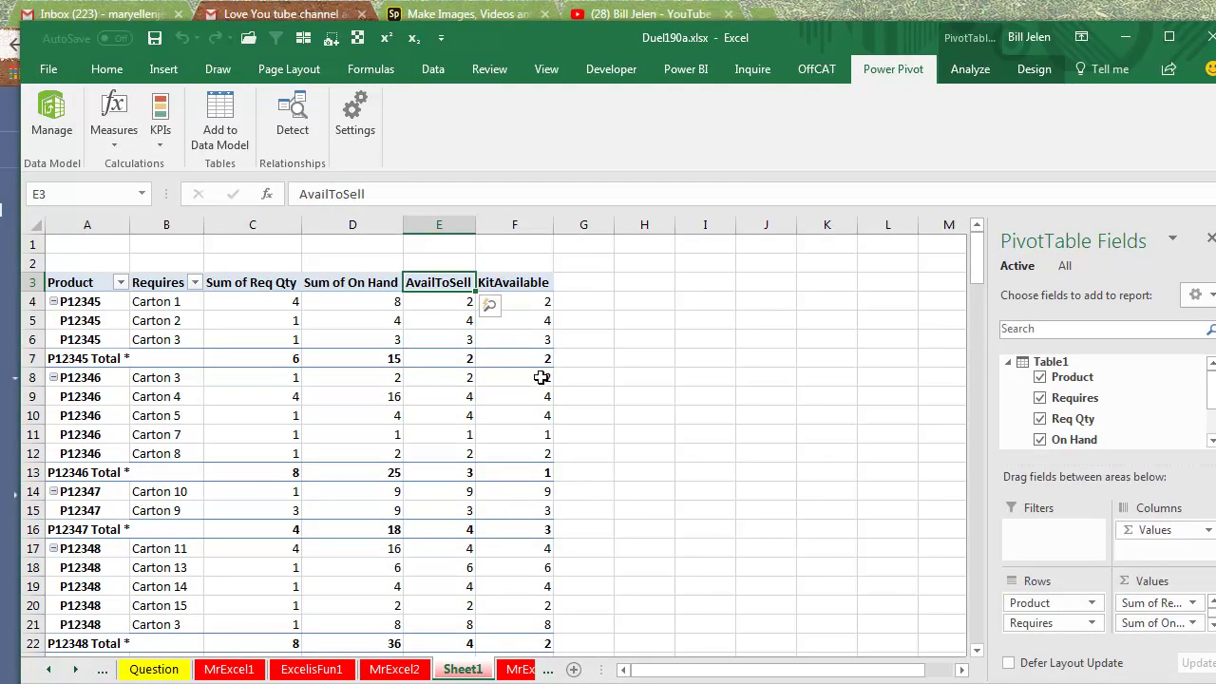
- Check the KitAvailable subtotal for P12346, and remove the Requires field so the pivot table lists only products
left_click(543, 472)
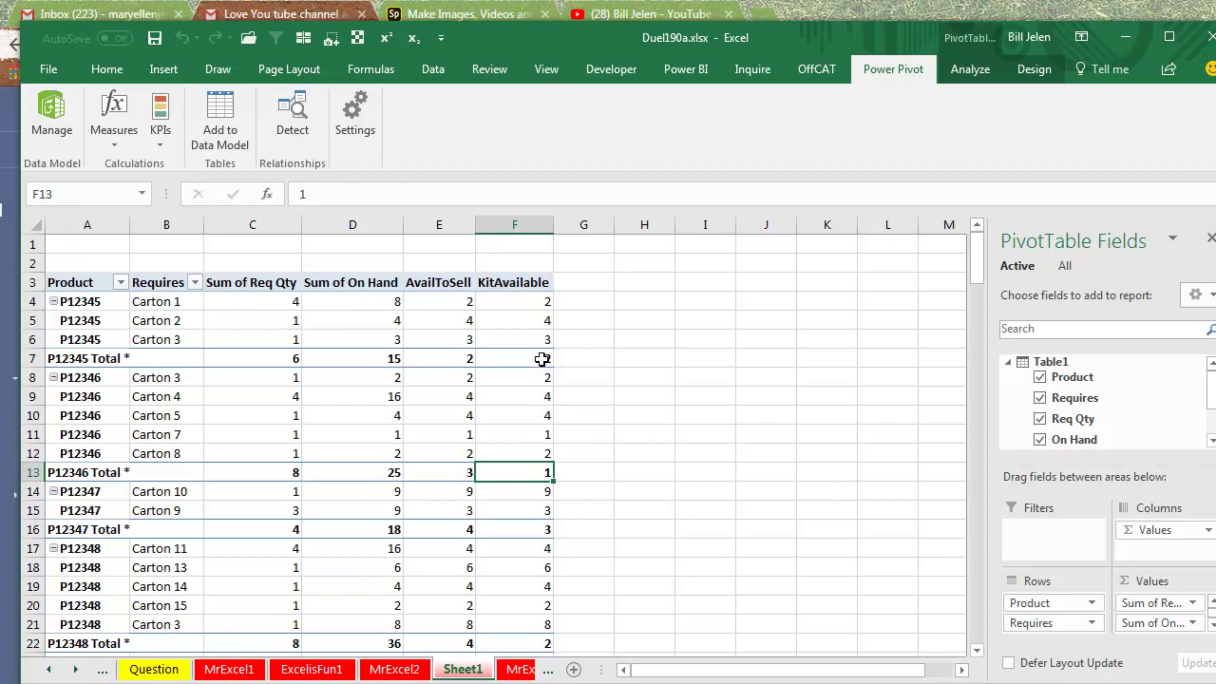
mouse_move(542, 359)
left_click(1039, 398)
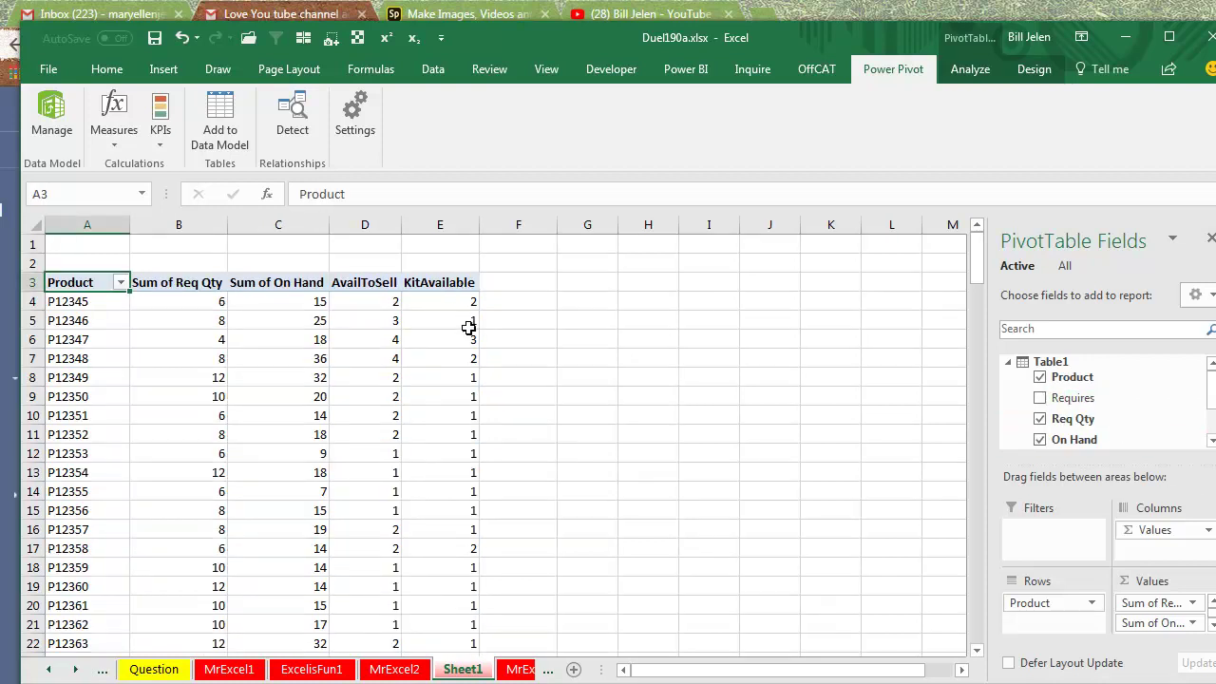
- Remove Sum of Req Qty and Sum of On Hand from the pivot table's values
left_click_drag(1186, 606, 1163, 397)
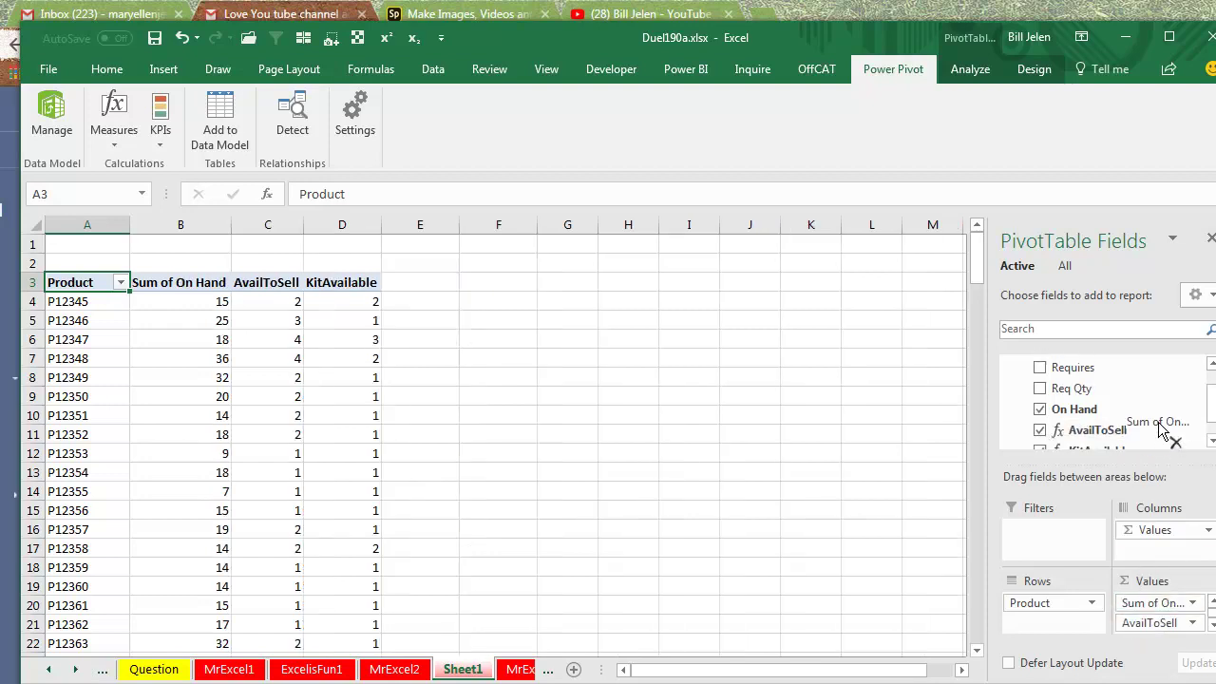
left_click_drag(1135, 602, 1153, 399)
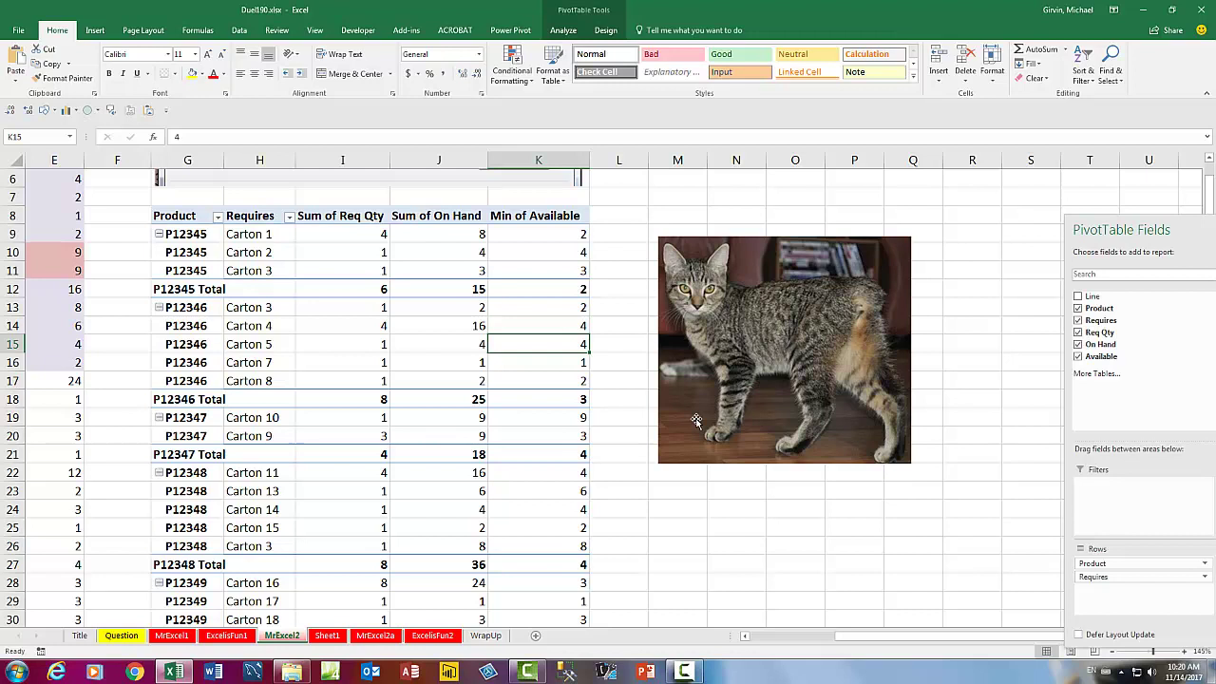
- On the ExcelisFun1 sheet, copy the How Many heading from H1 into I1
left_click(227, 636)
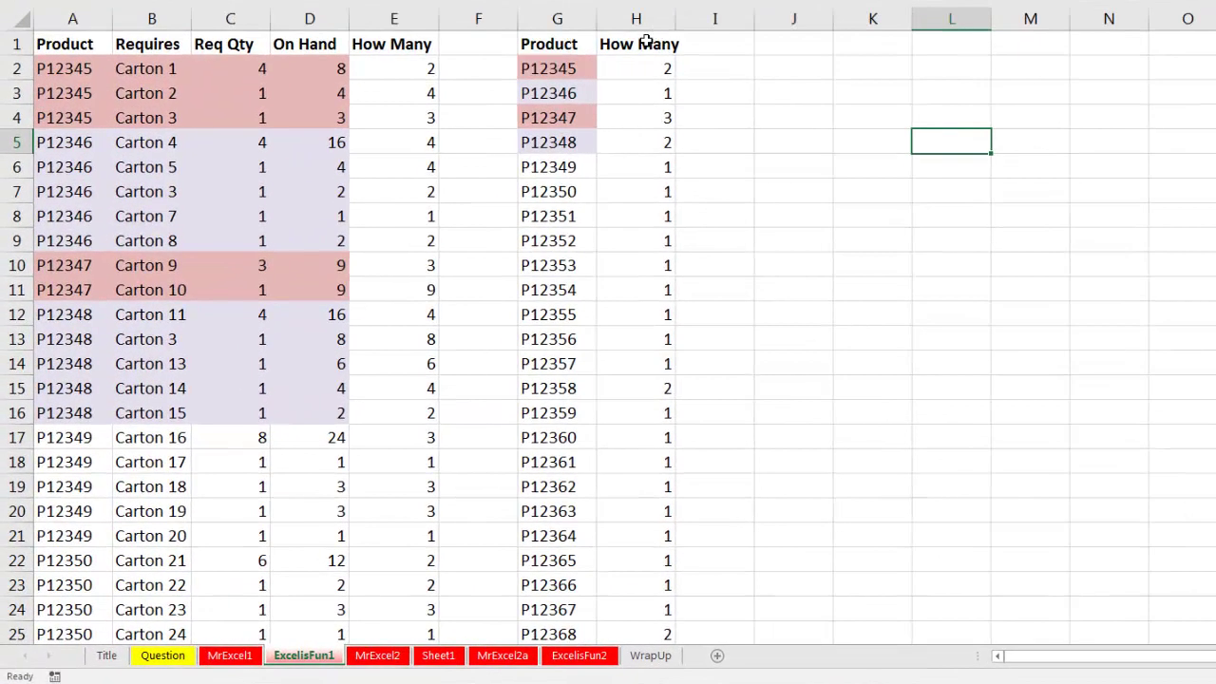
left_click(623, 63)
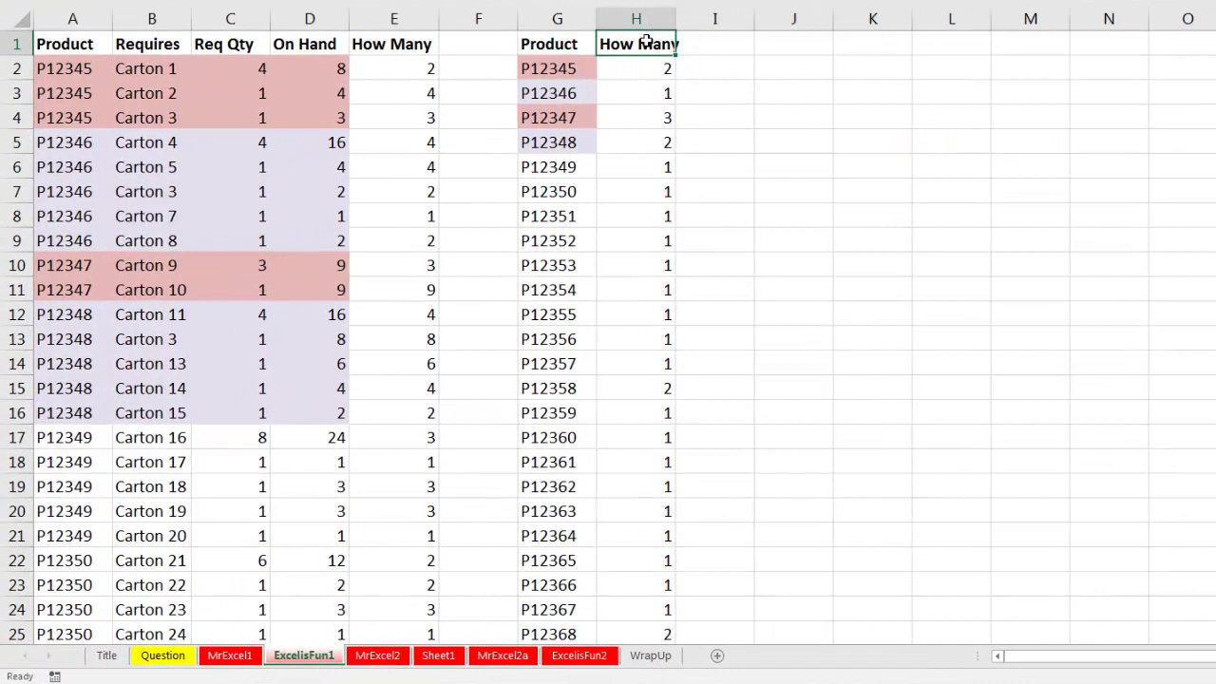
key("ctrl+c")
left_click(677, 65)
key("ctrl+v")
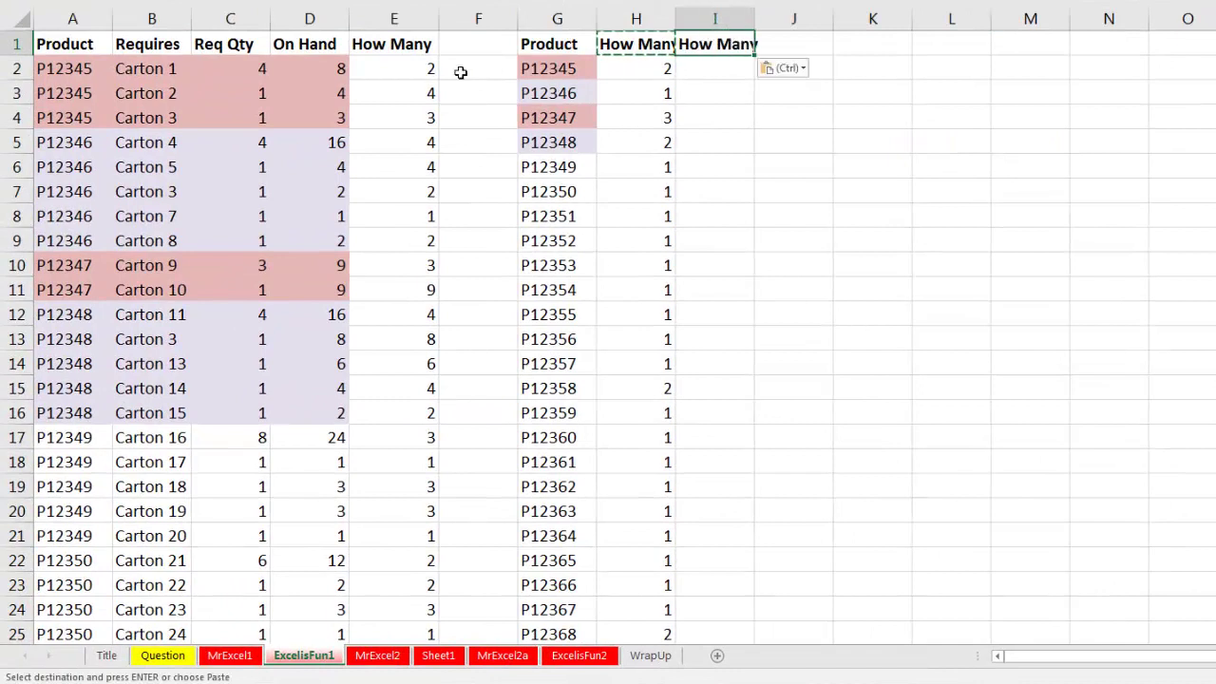
- Inspect the INT formula in E2 and the MINIFS formula in H2 without altering them
double_click(393, 71)
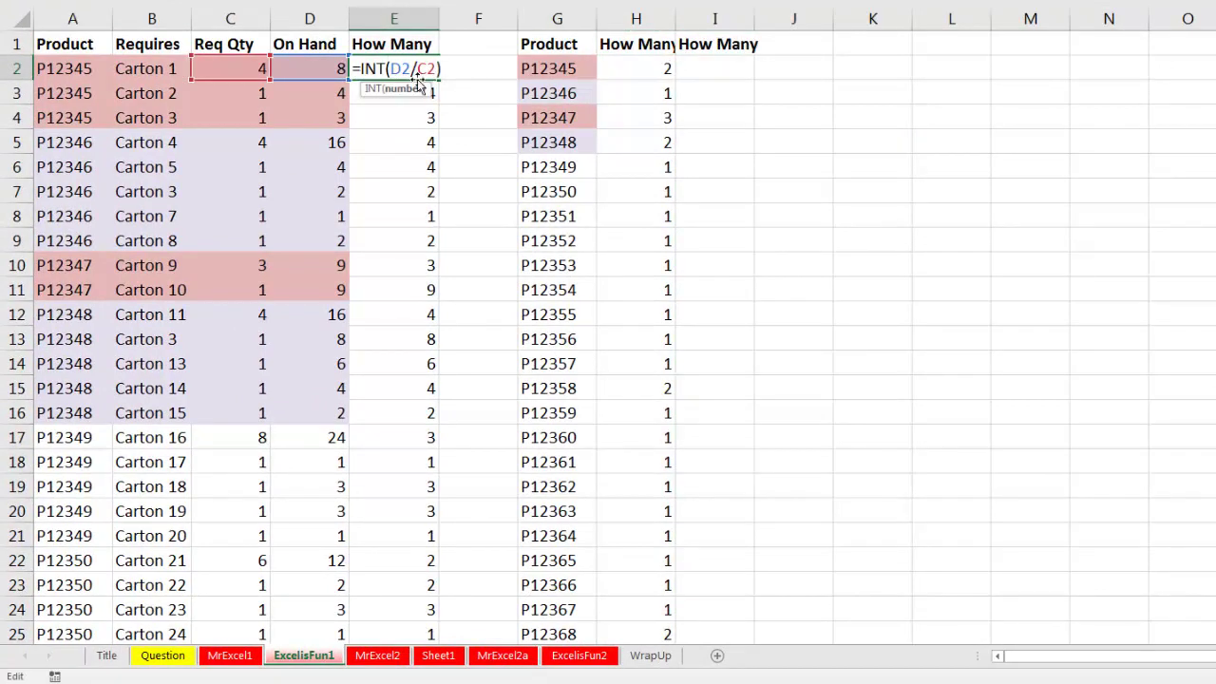
key("Escape")
double_click(655, 69)
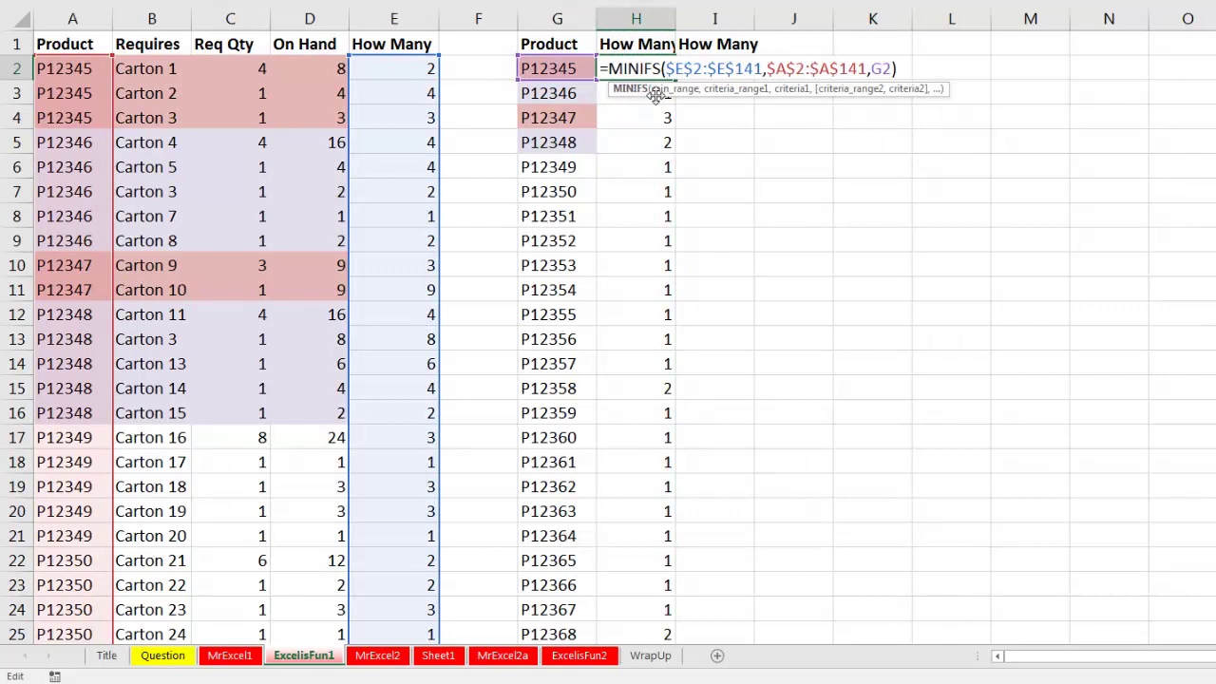
key("Escape")
- Start an AGGREGATE formula in I2 with function 15 (SMALL) and option 6 (ignore error values)
left_click(711, 74)
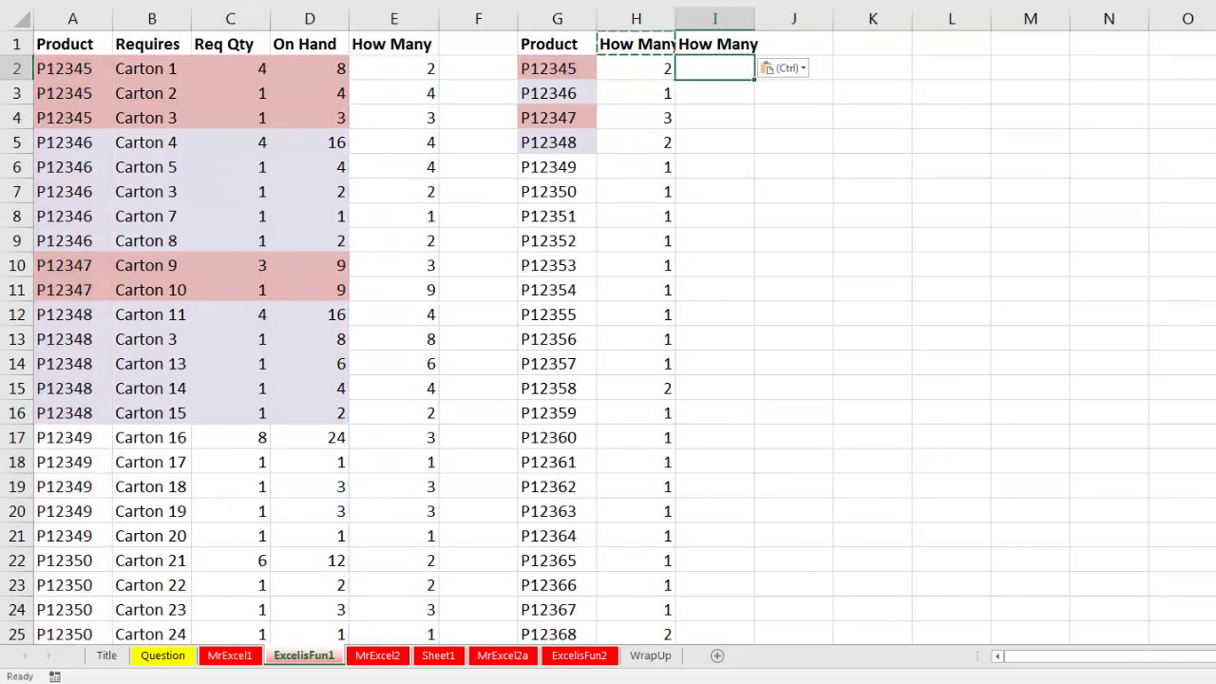
type("=ag")
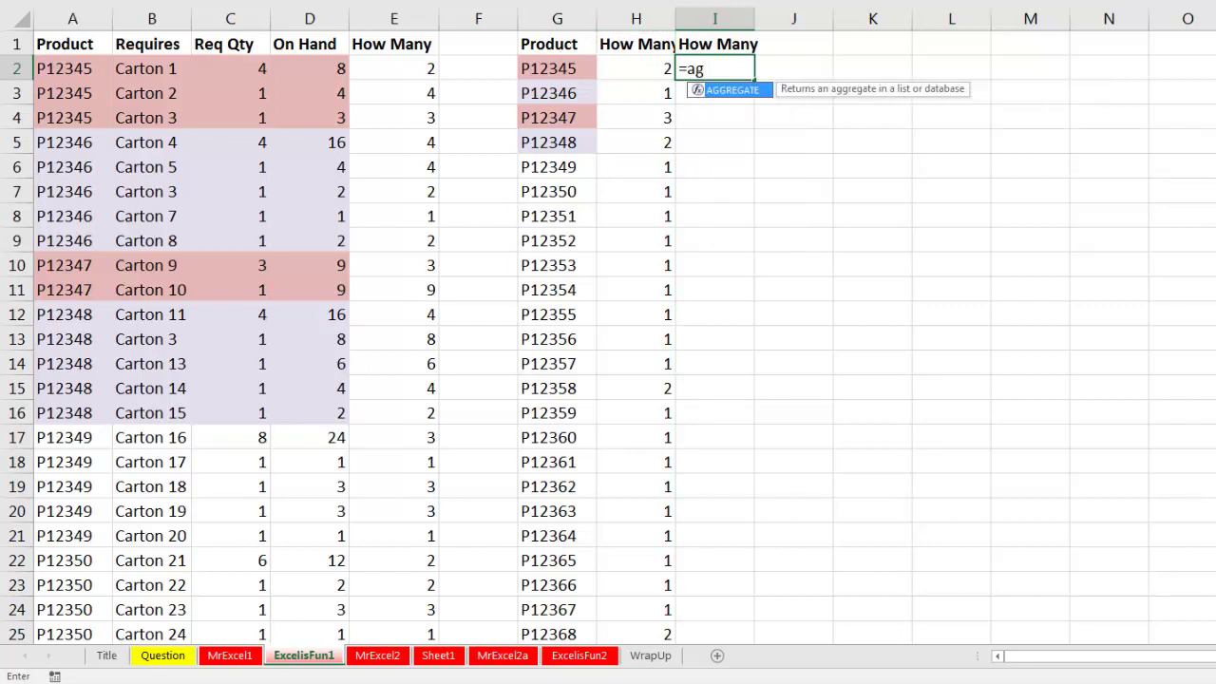
key("Tab")
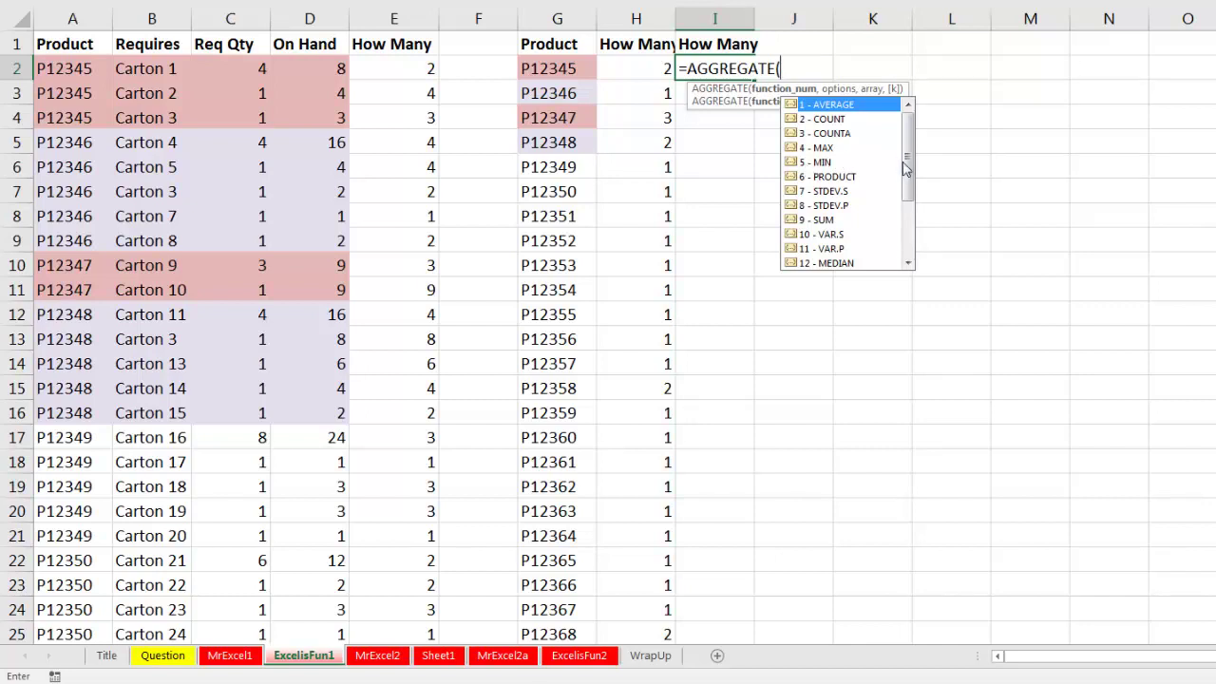
left_click_drag(906, 168, 908, 197)
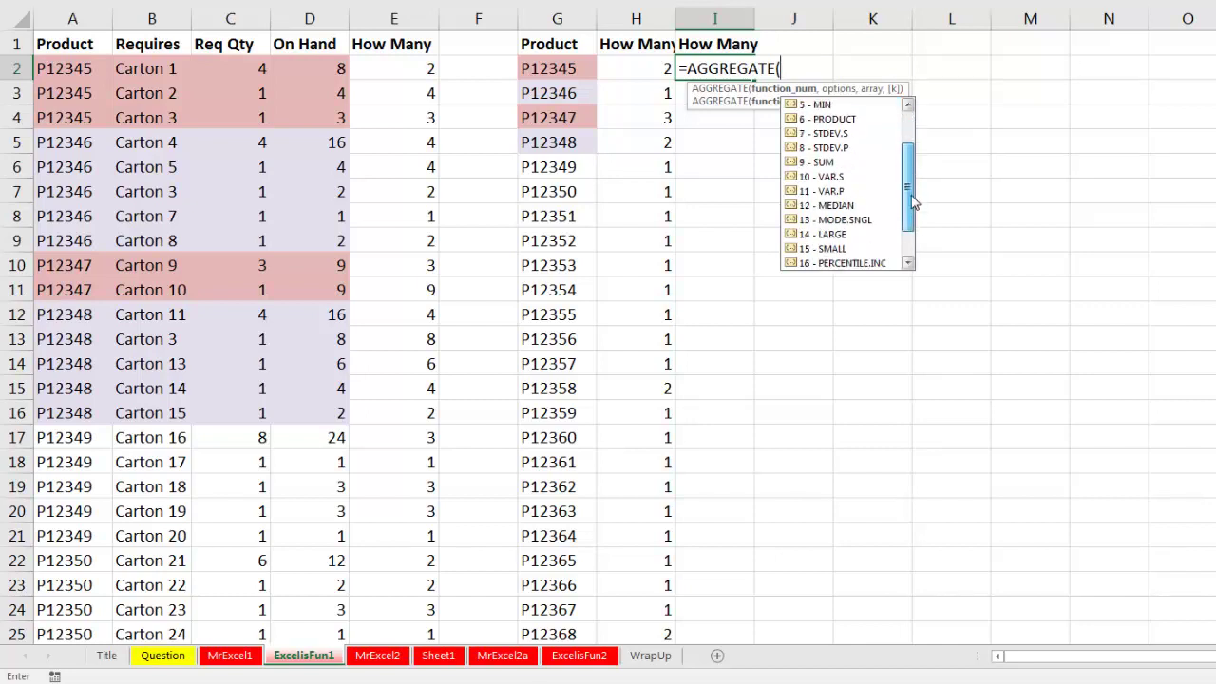
double_click(822, 249)
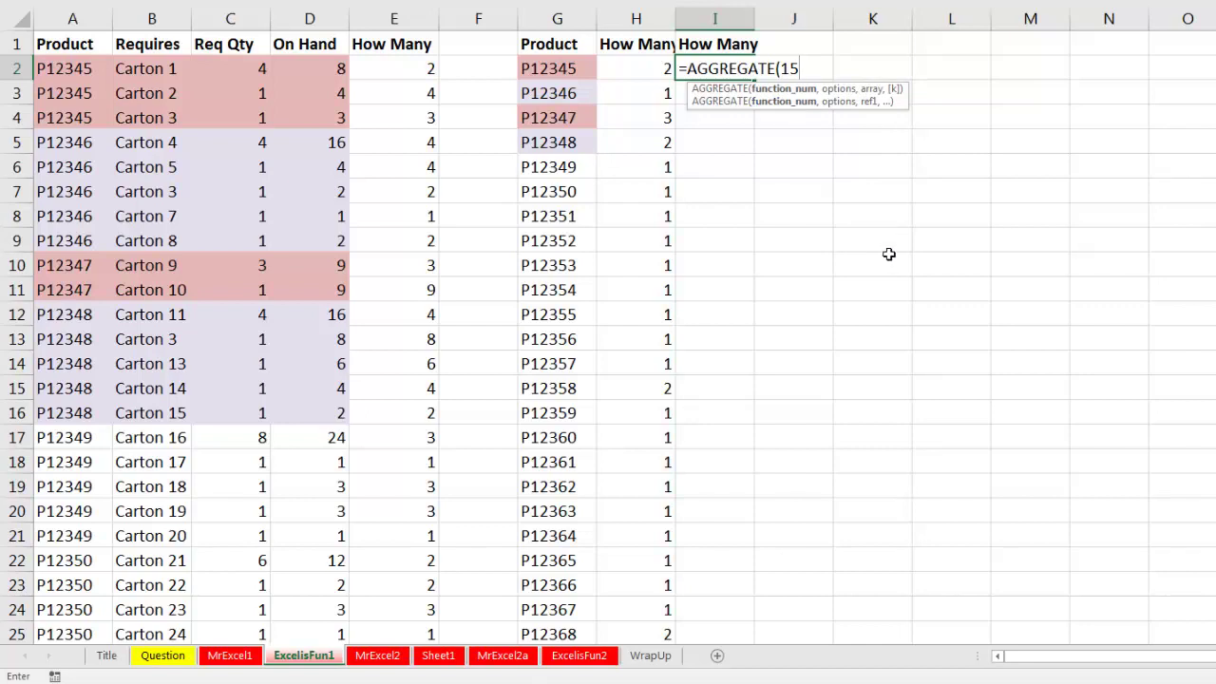
type(",")
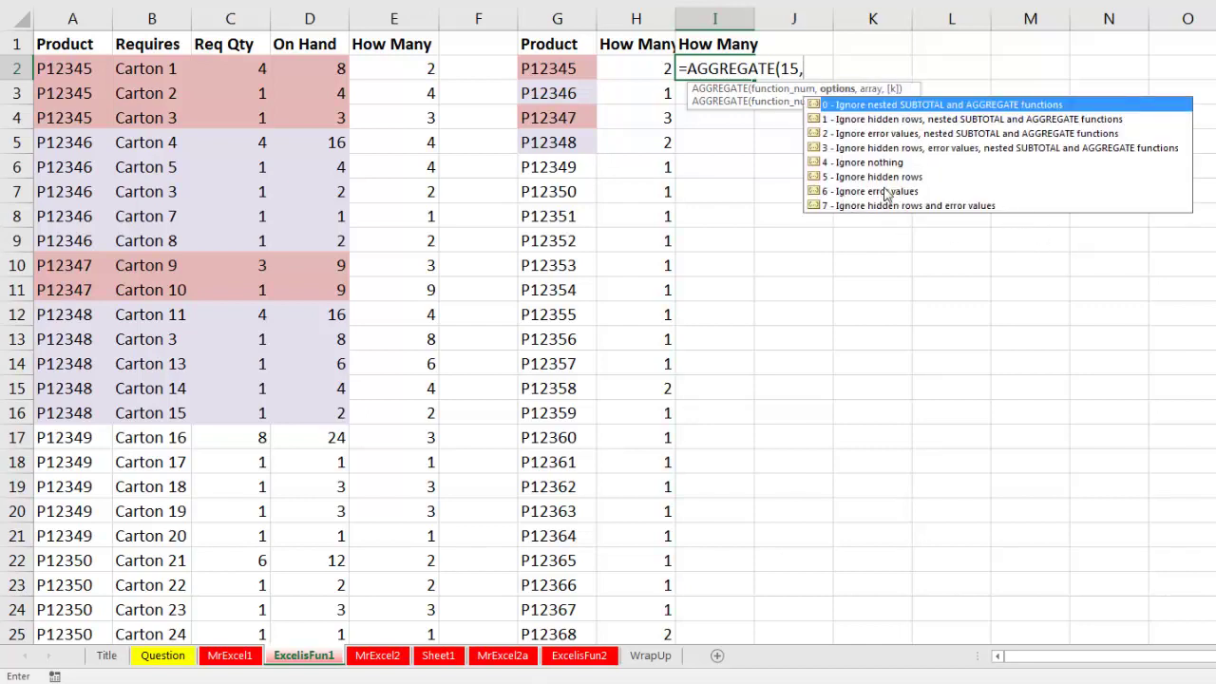
type("6,")
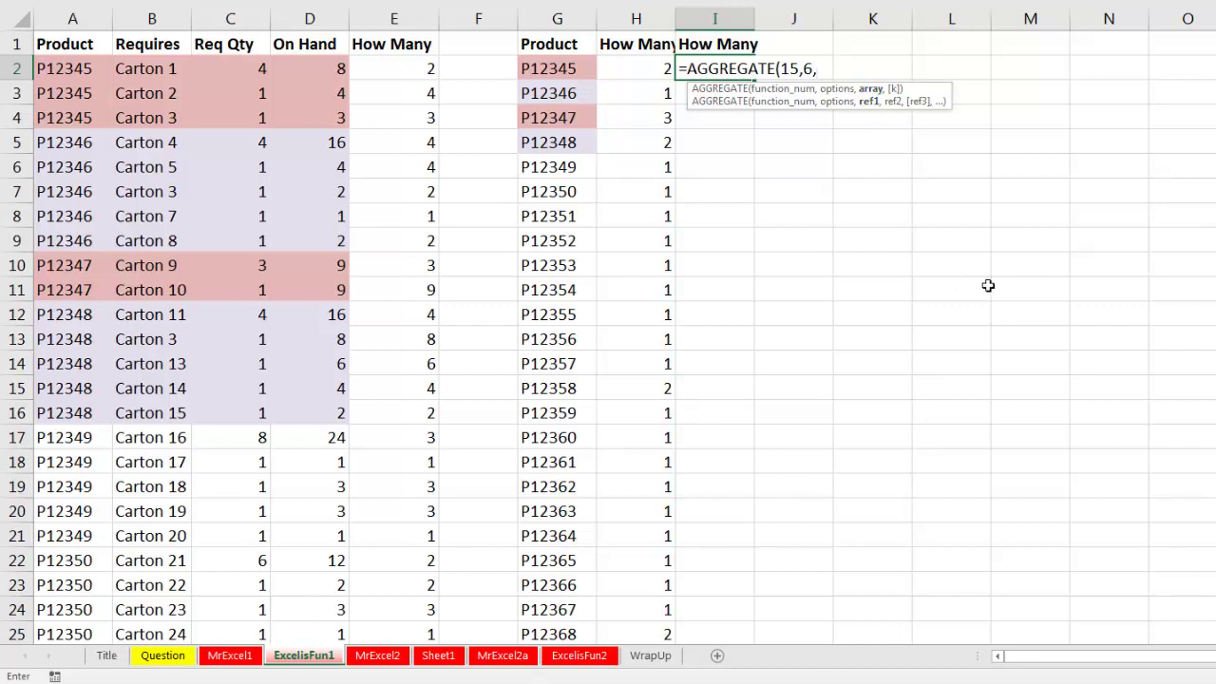
- Add INT($D$2:$D$141/$C$2:$C$141) as the AGGREGATE array, dividing On Hand by Req Qty with absolute ranges
type("int")
key("Tab")
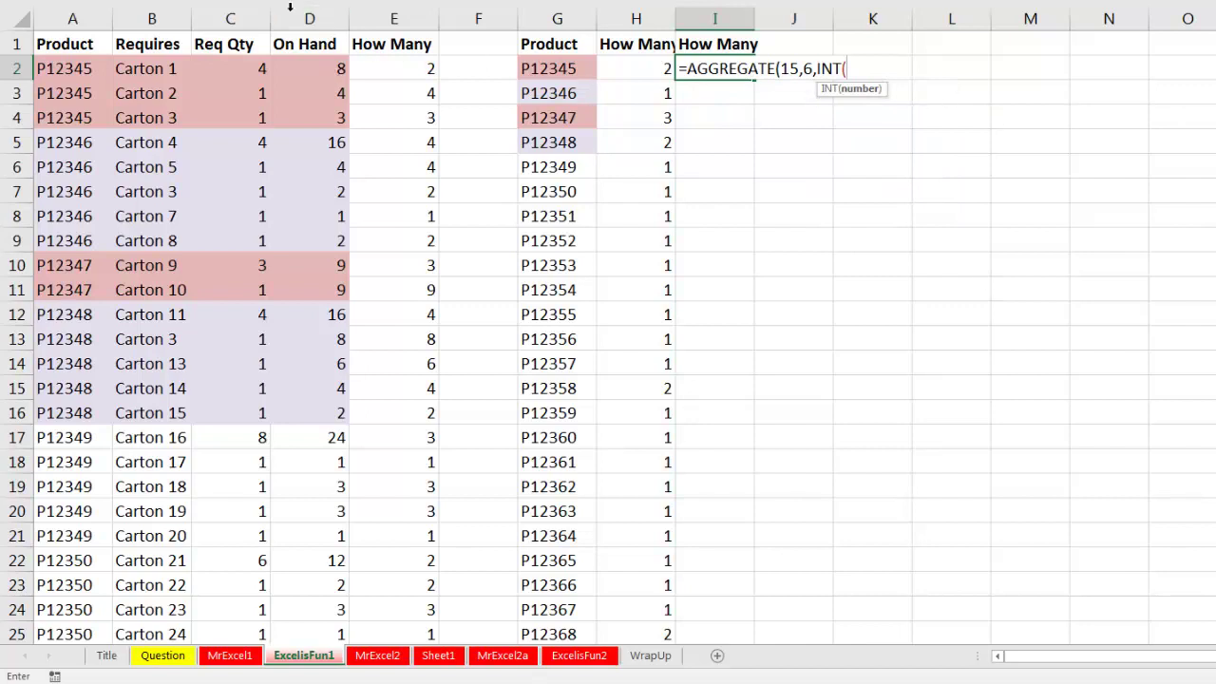
left_click(313, 68)
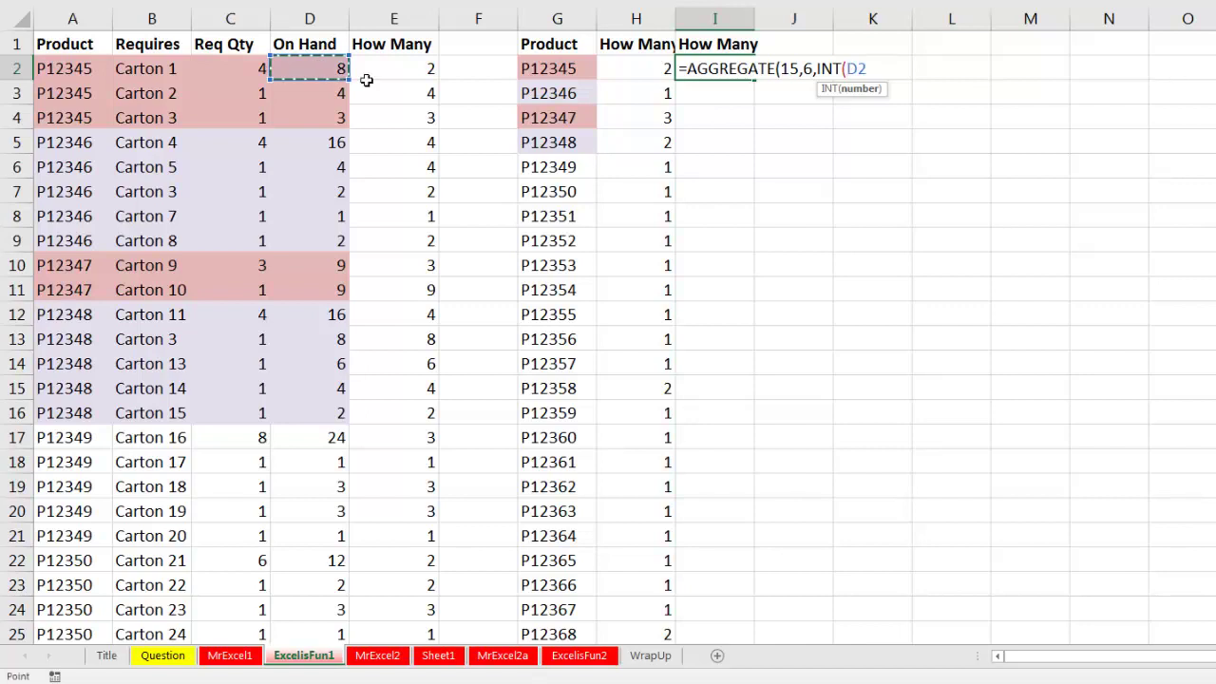
key("ctrl+shift+Down")
key("F4")
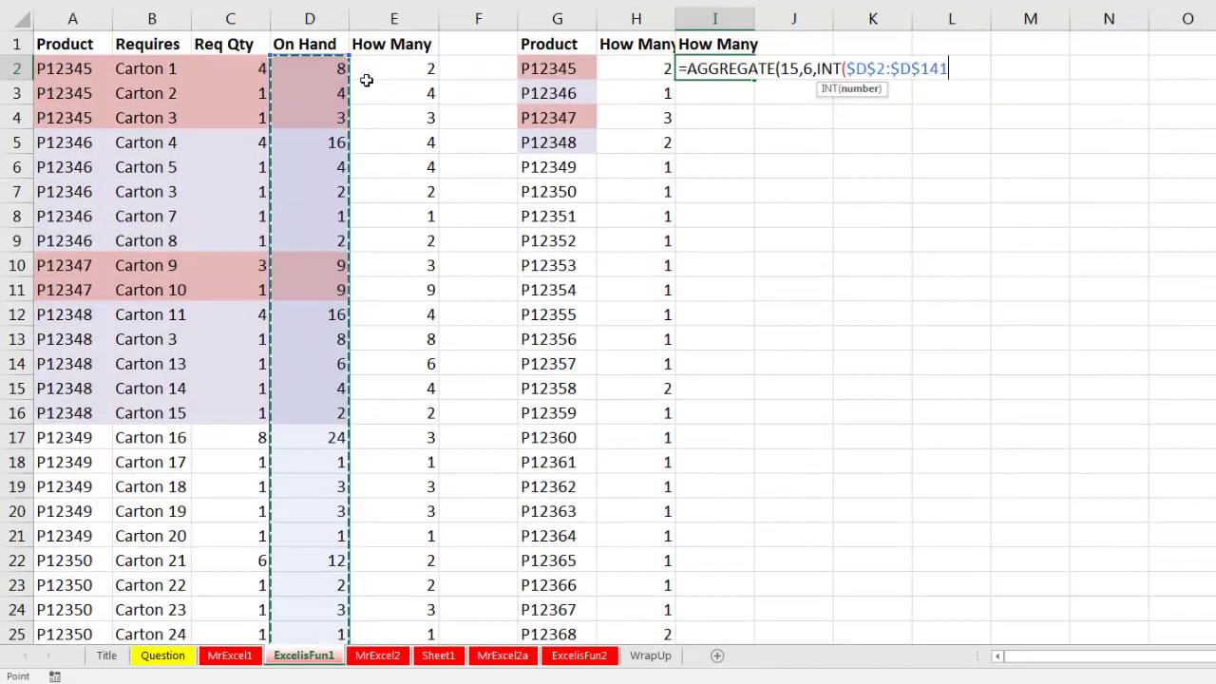
type("/")
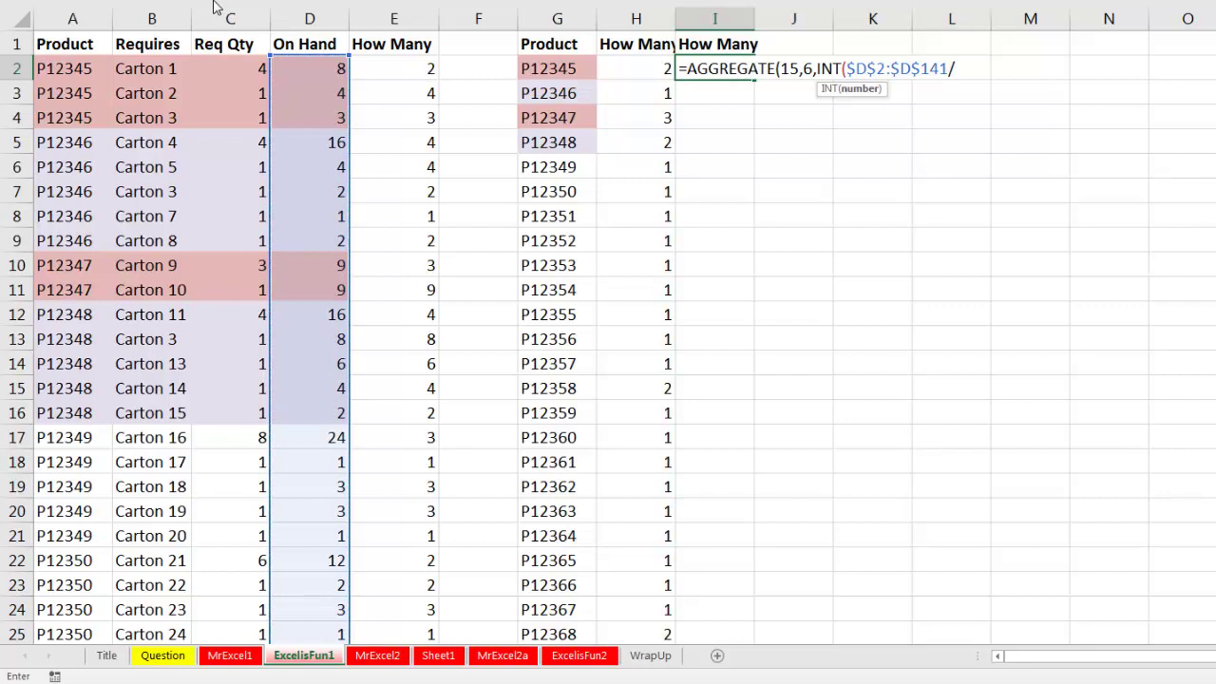
left_click(250, 64)
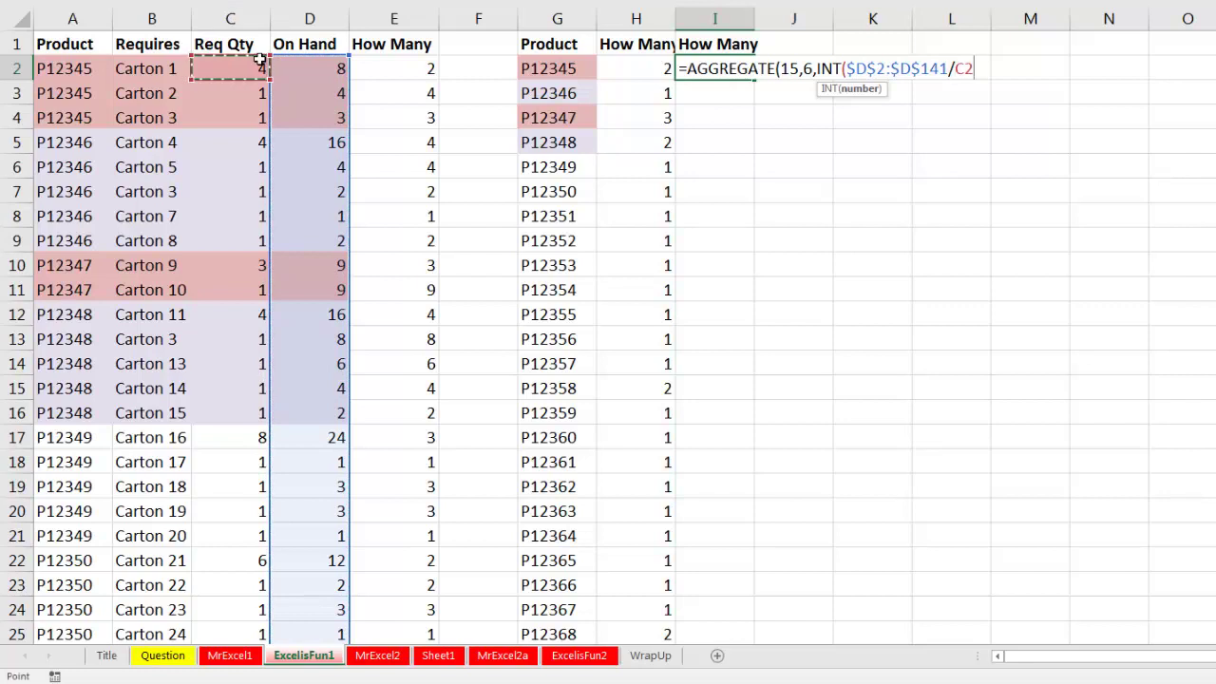
key("ctrl+shift+Down")
key("F4")
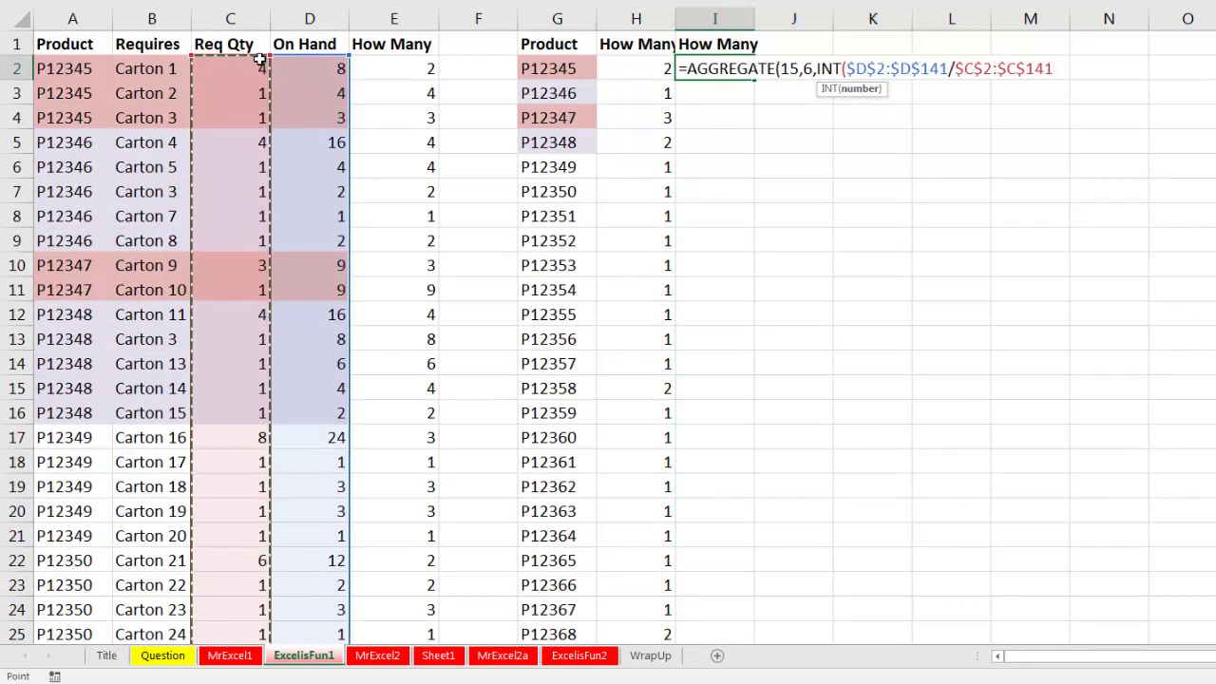
type(")")
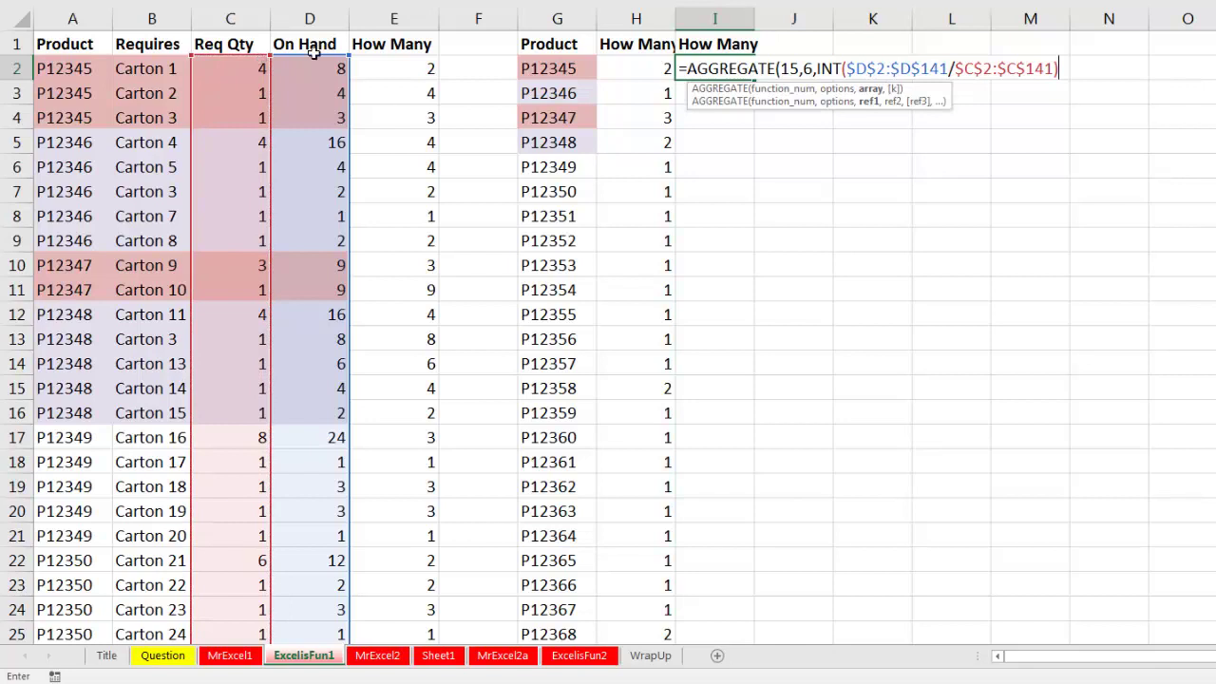
- Evaluate the INT array argument inside the formula to inspect its values, and restore the expression
left_click(869, 92)
key("F9")
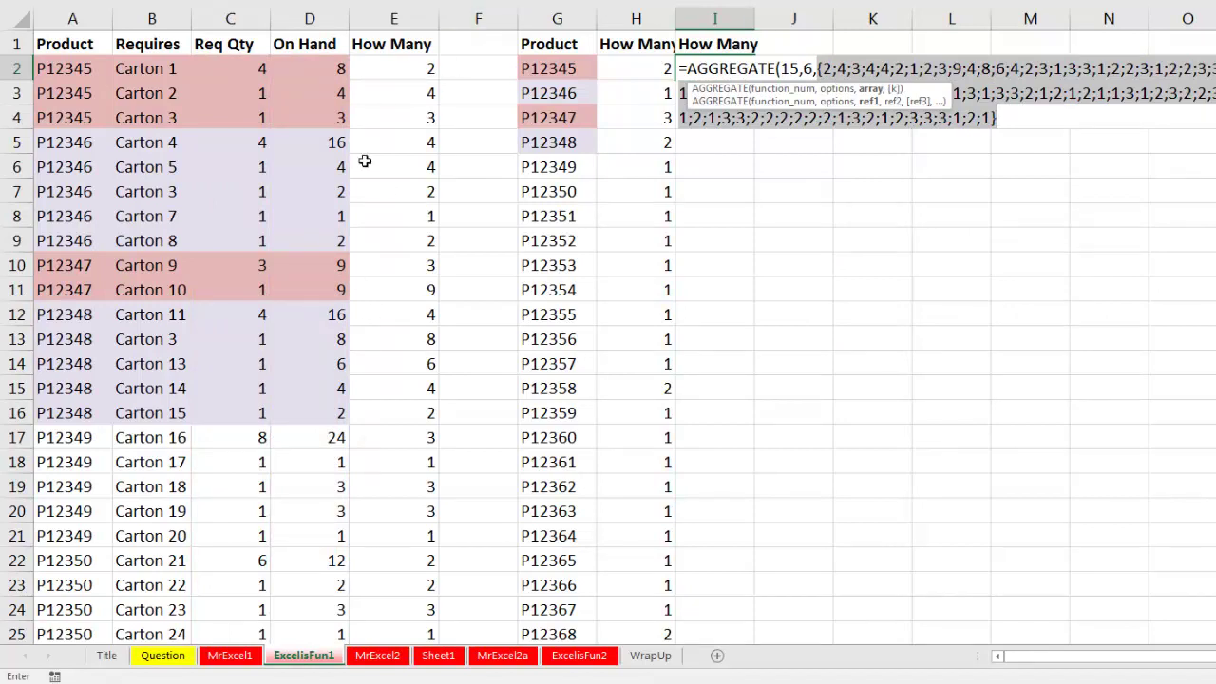
key("ctrl+z")
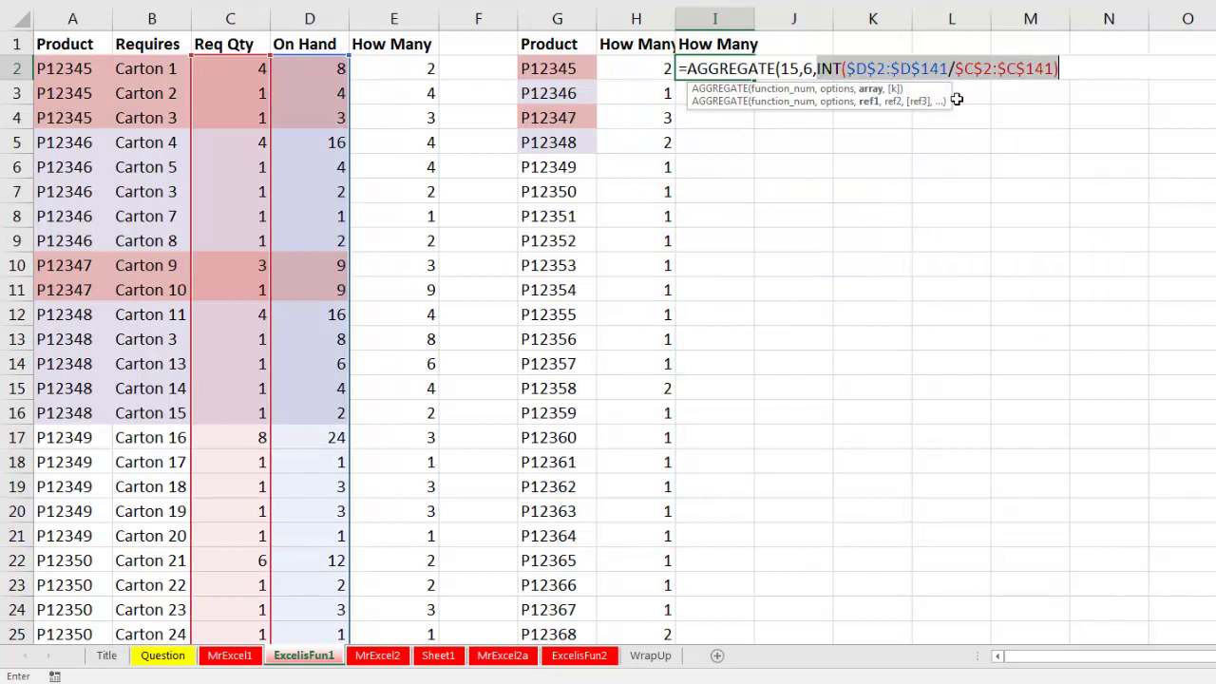
- Divide the INT array by the product test ($A$2:$A$141=G2) in the I2 formula
left_click(1067, 72)
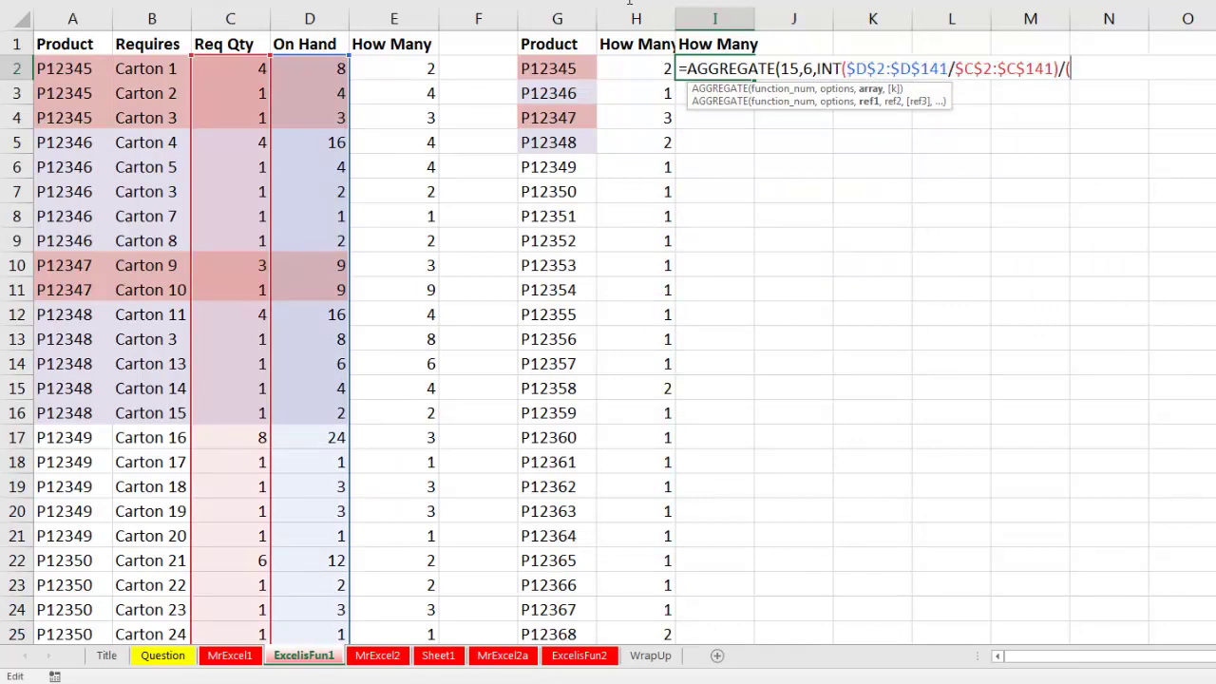
type("(")
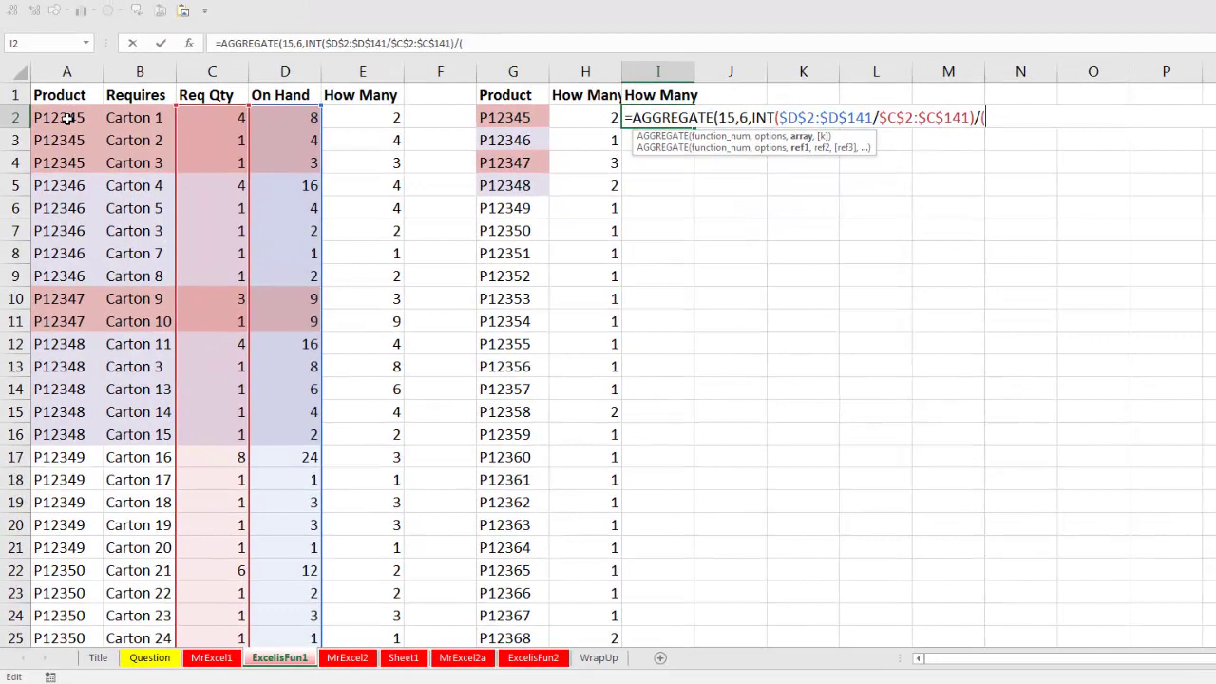
left_click(66, 117)
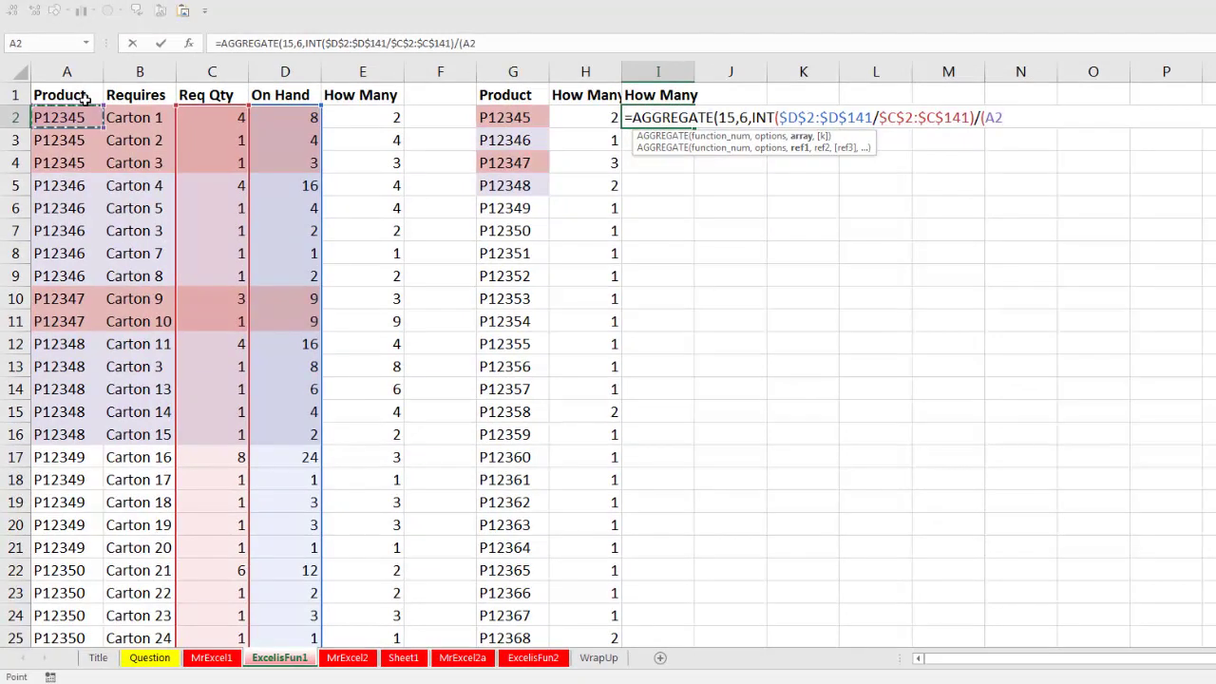
key("ctrl+shift+Down")
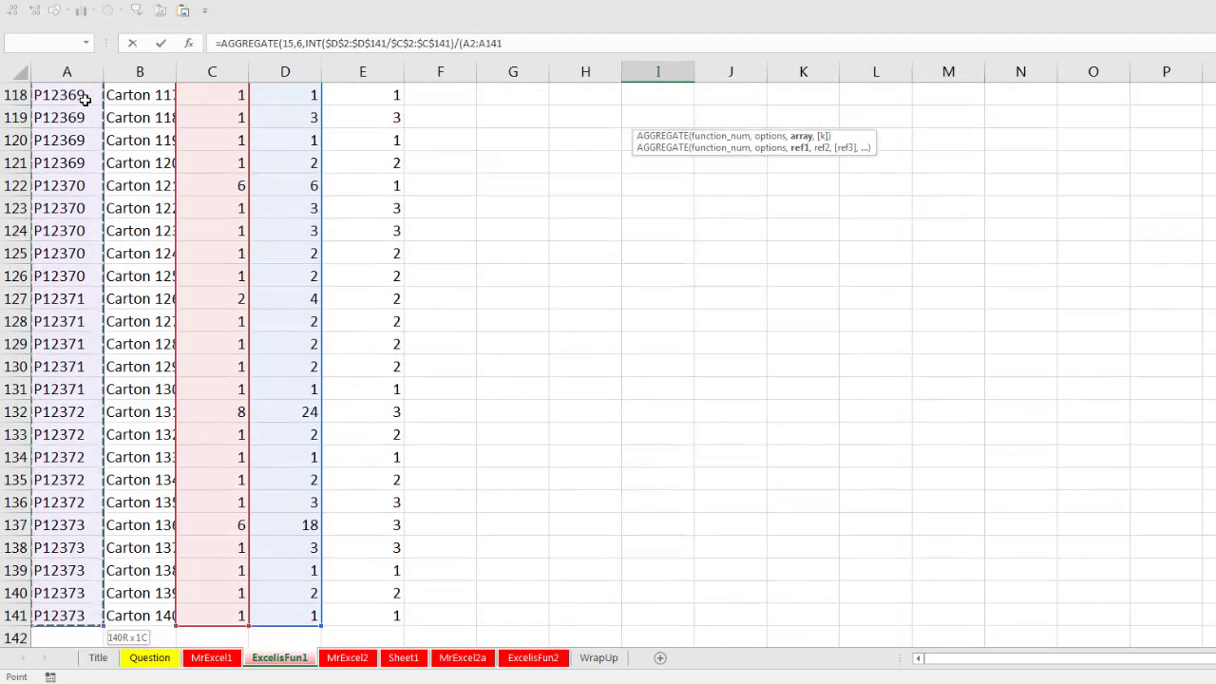
key("ctrl+BackSpace")
key("F4")
type("=")
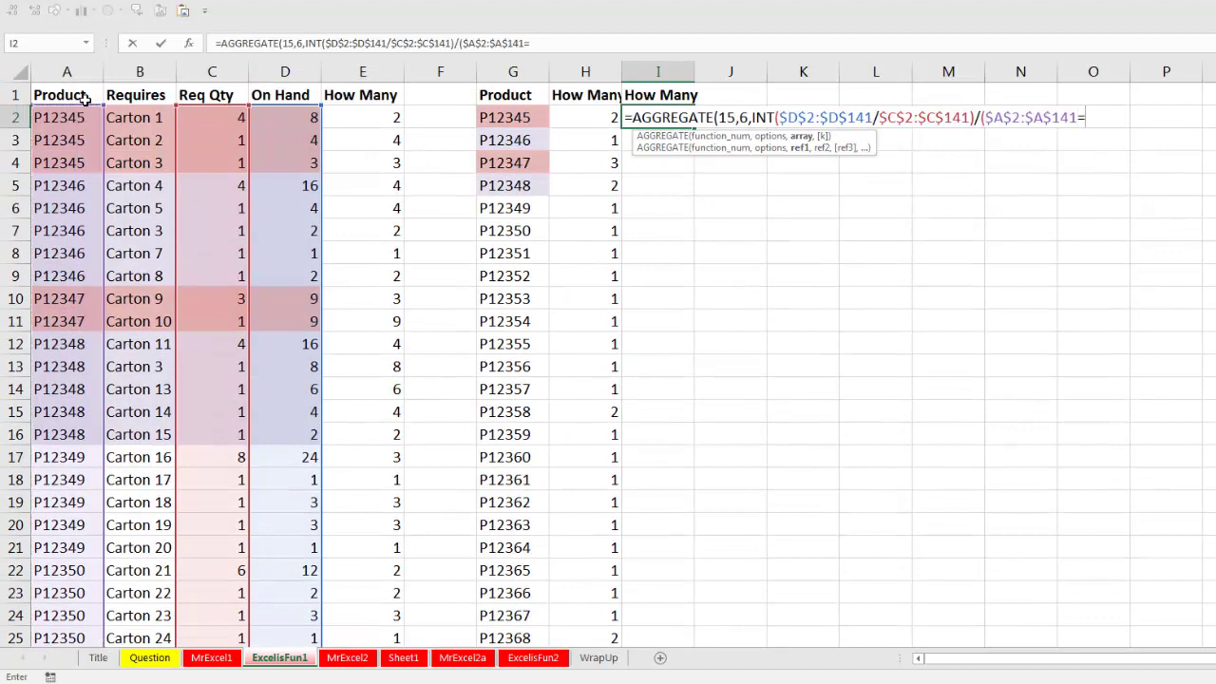
key("Left")
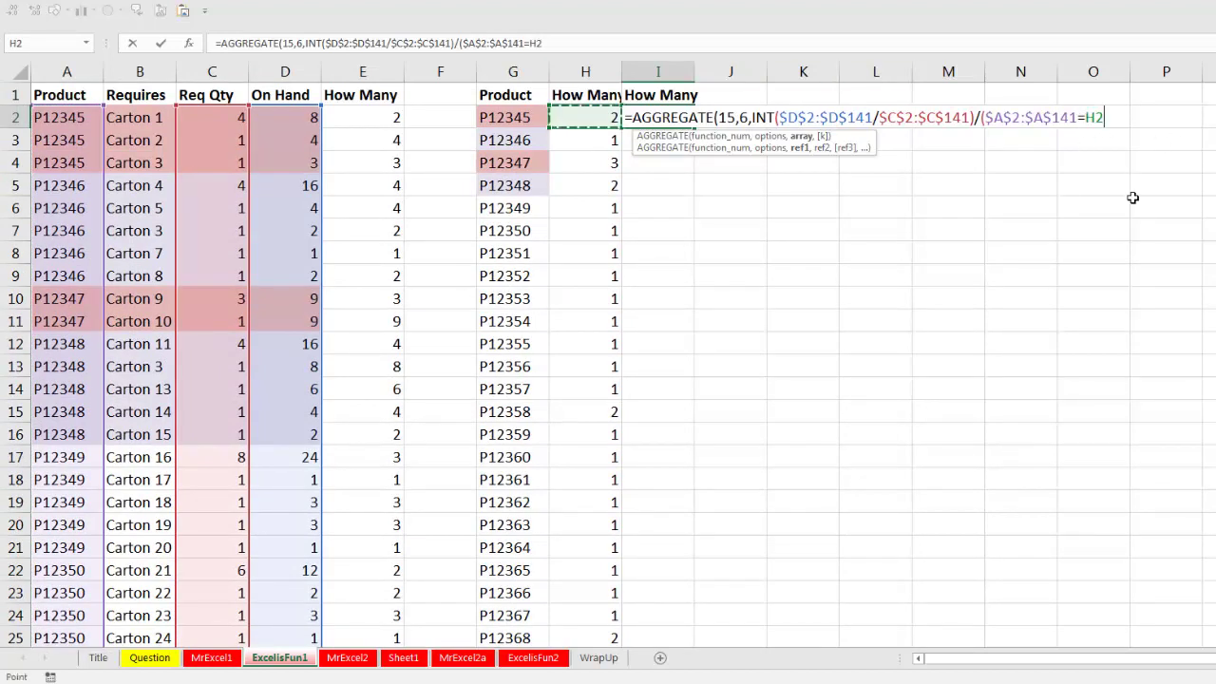
key("Left")
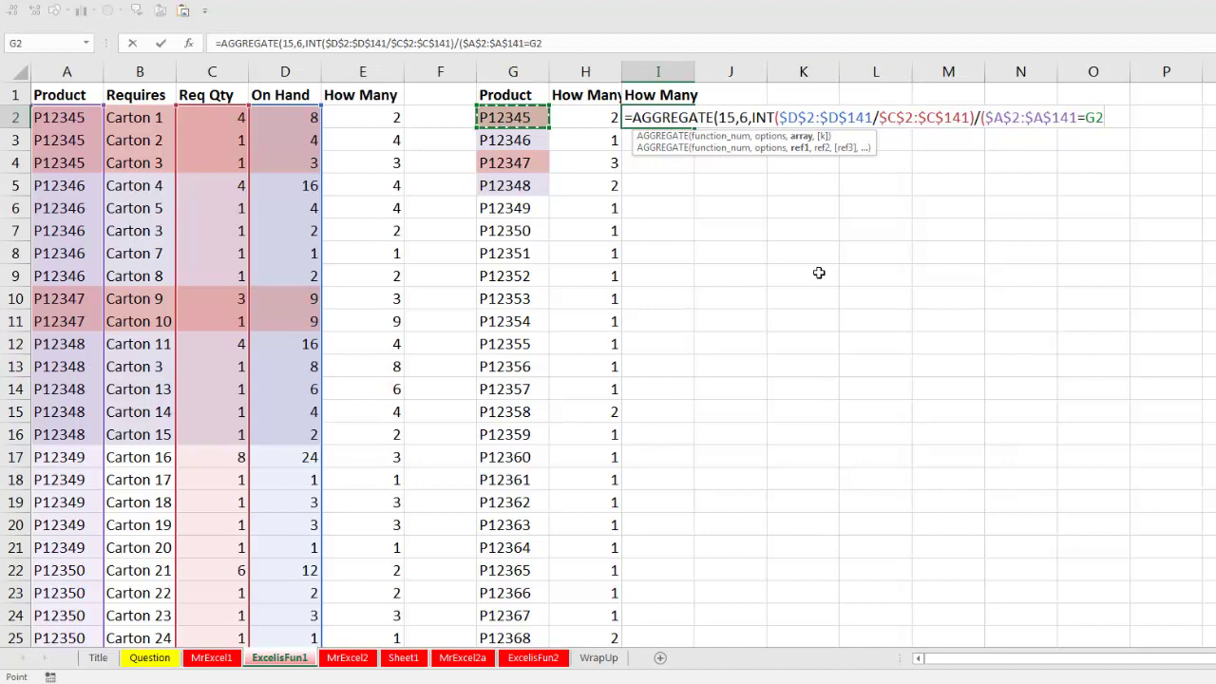
type(")")
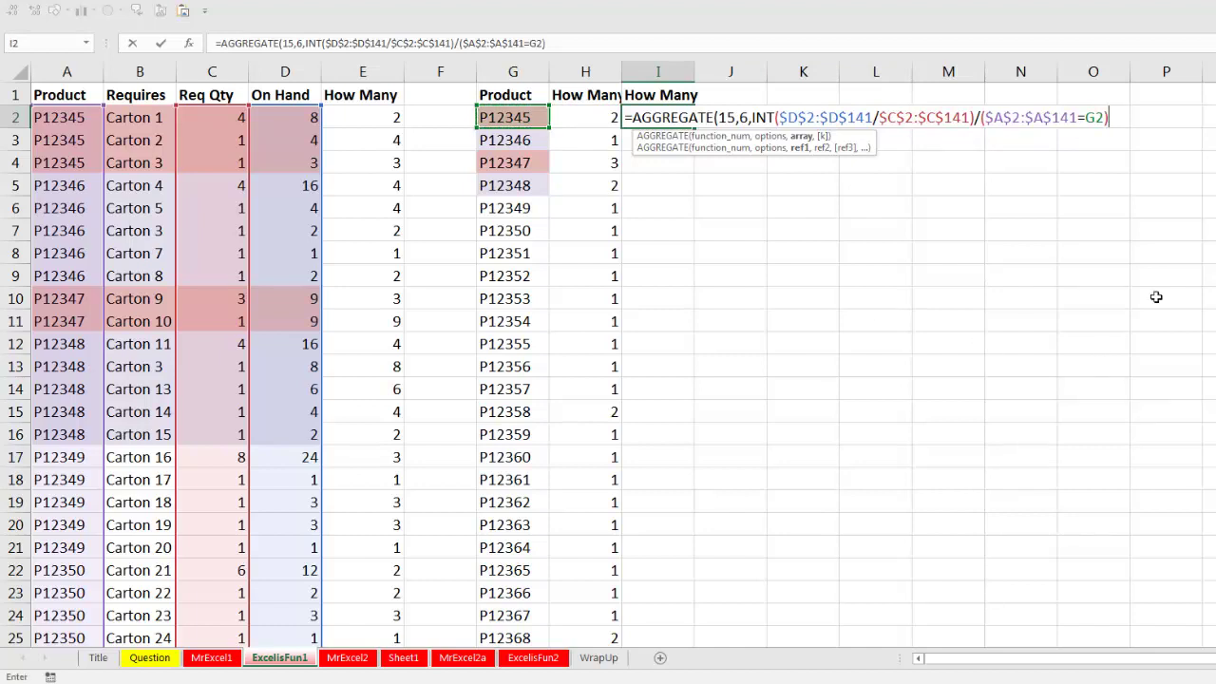
- Evaluate the product test and the whole array argument in the I2 formula to inspect their values, restoring the expression each time
left_click_drag(984, 117, 1106, 116)
key("F9")
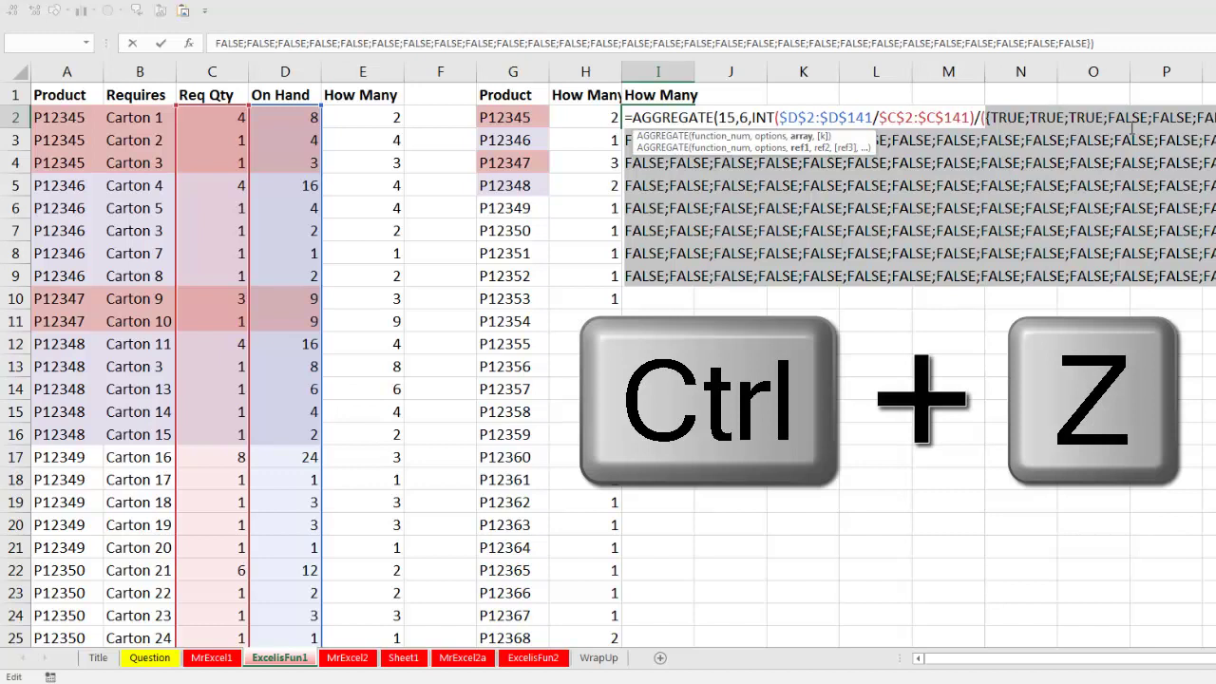
key("ctrl+z")
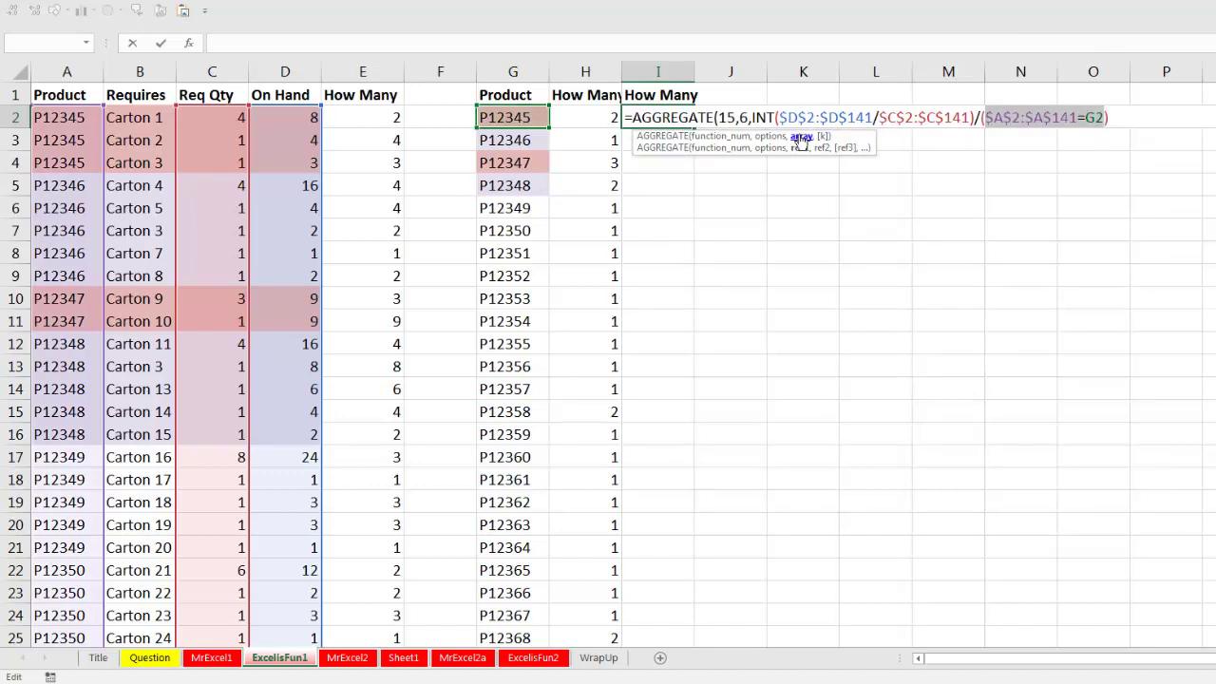
left_click(801, 136)
key("F9")
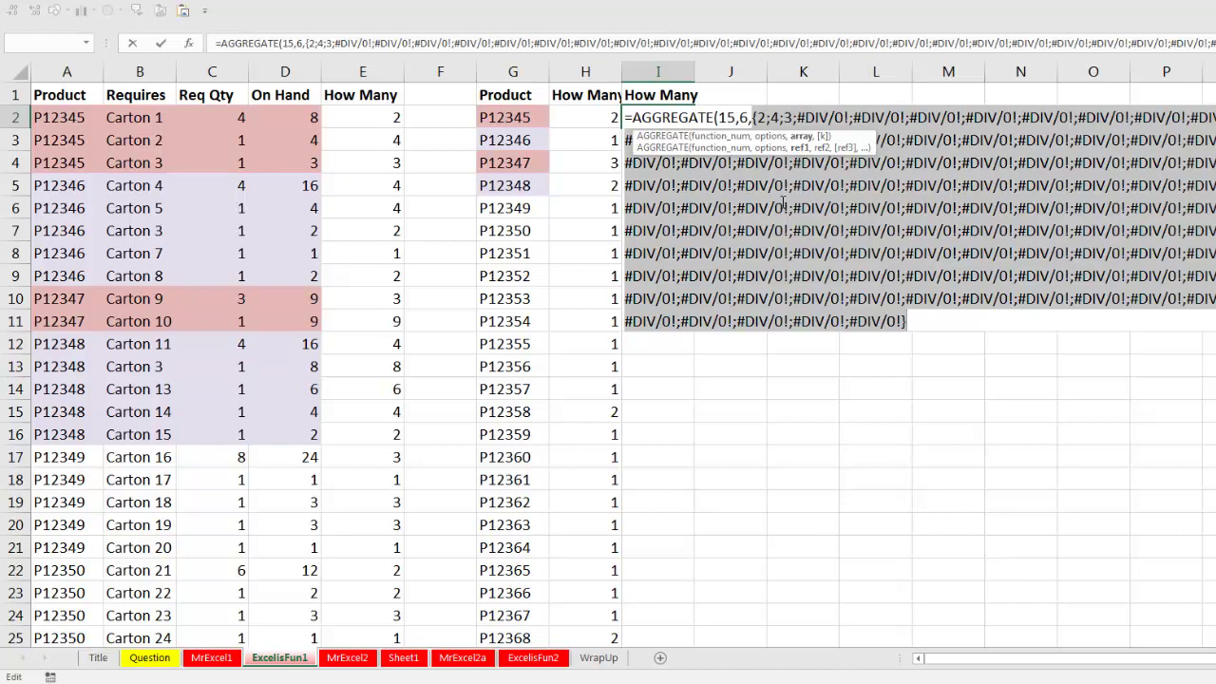
key("ctrl+z")
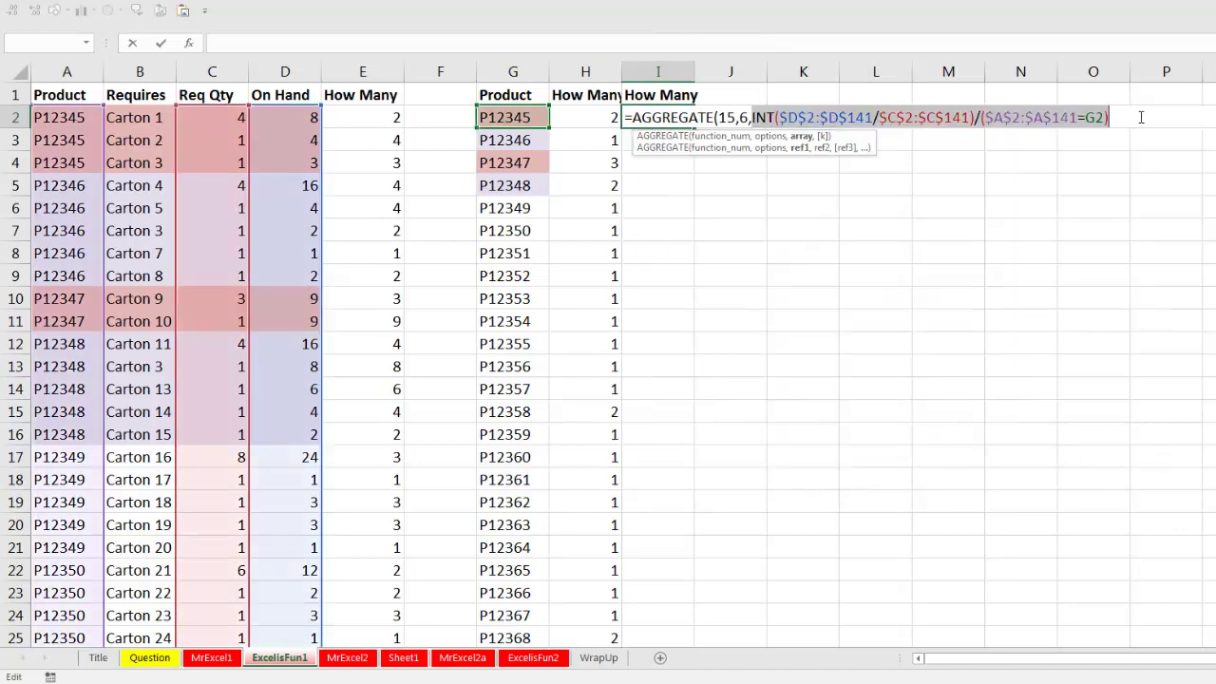
- Try to close and enter the I2 AGGREGATE formula without its k argument
left_click(1137, 116)
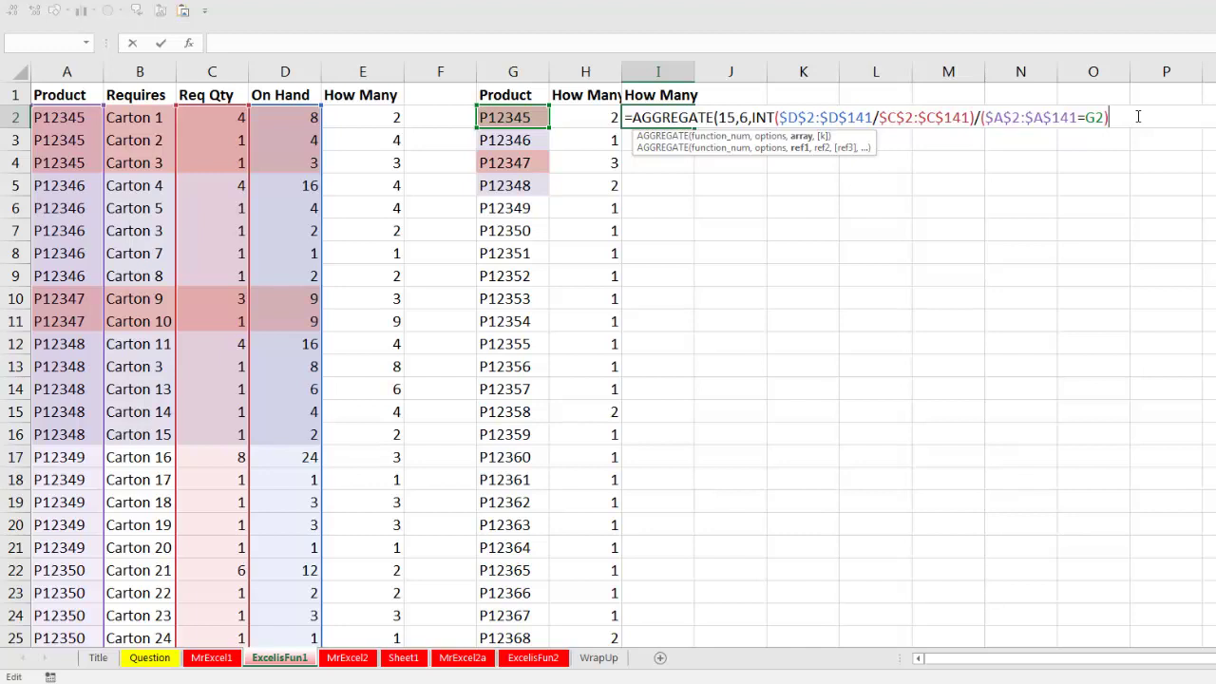
type(")")
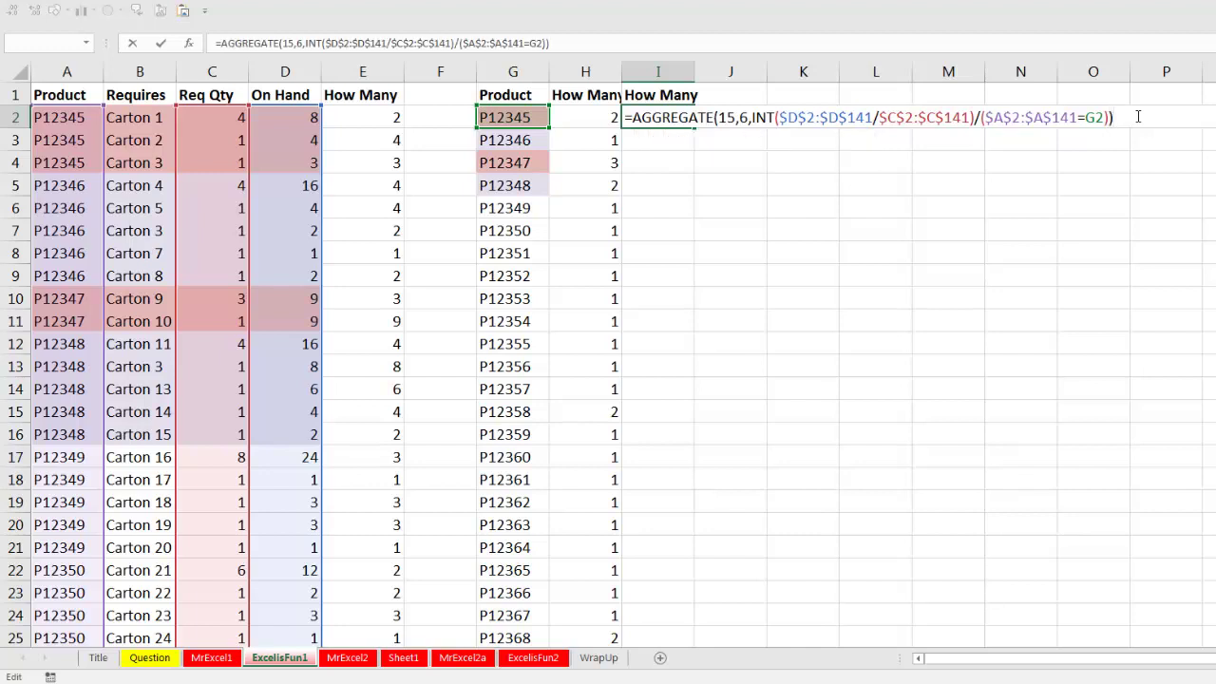
left_click(976, 117)
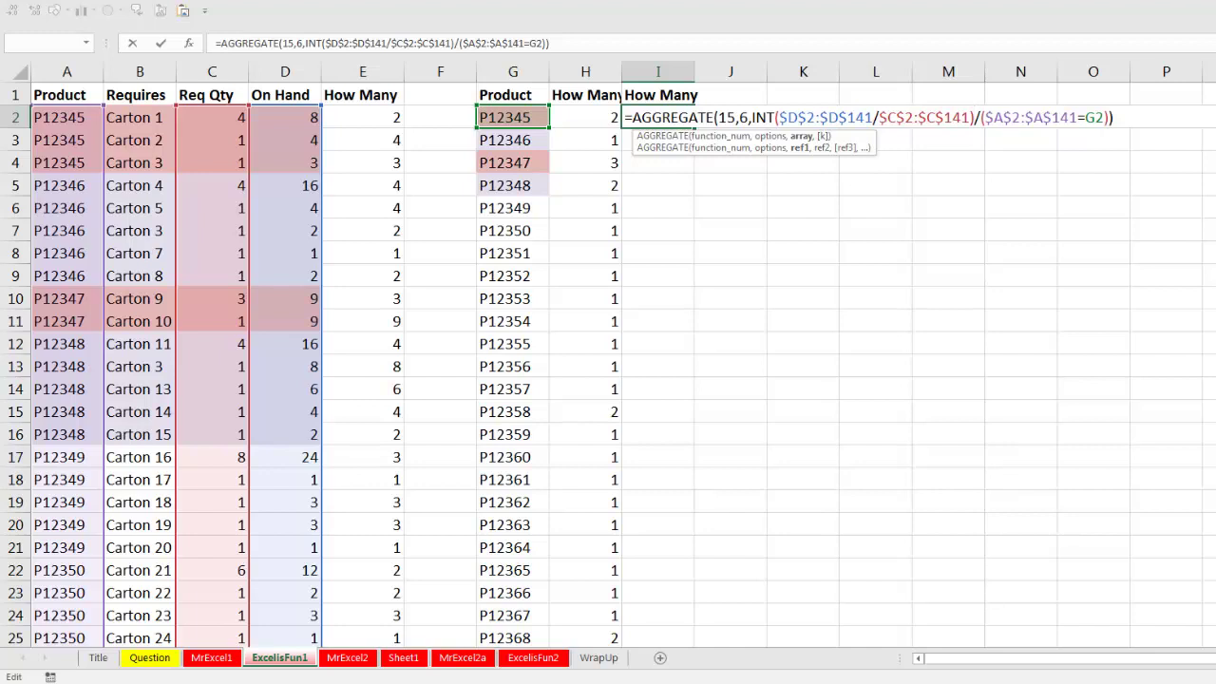
key("ctrl+Return")
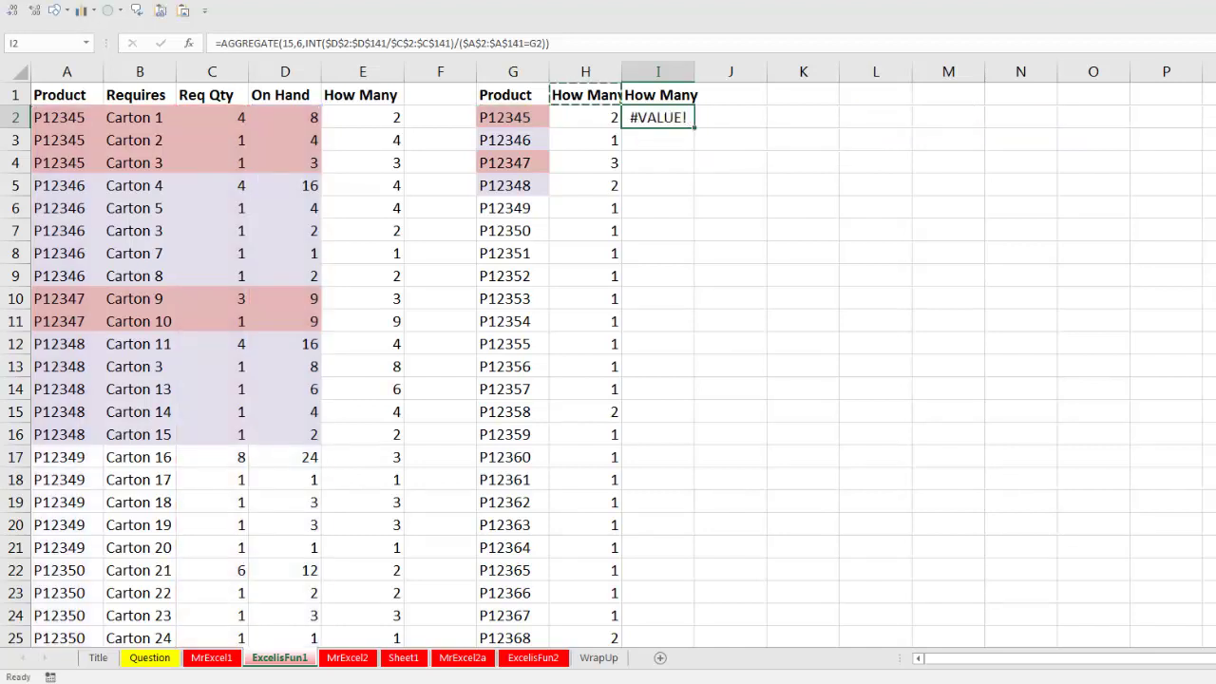
- Add 1 as the k argument of the I2 AGGREGATE formula and fill it down for all products
key("F2")
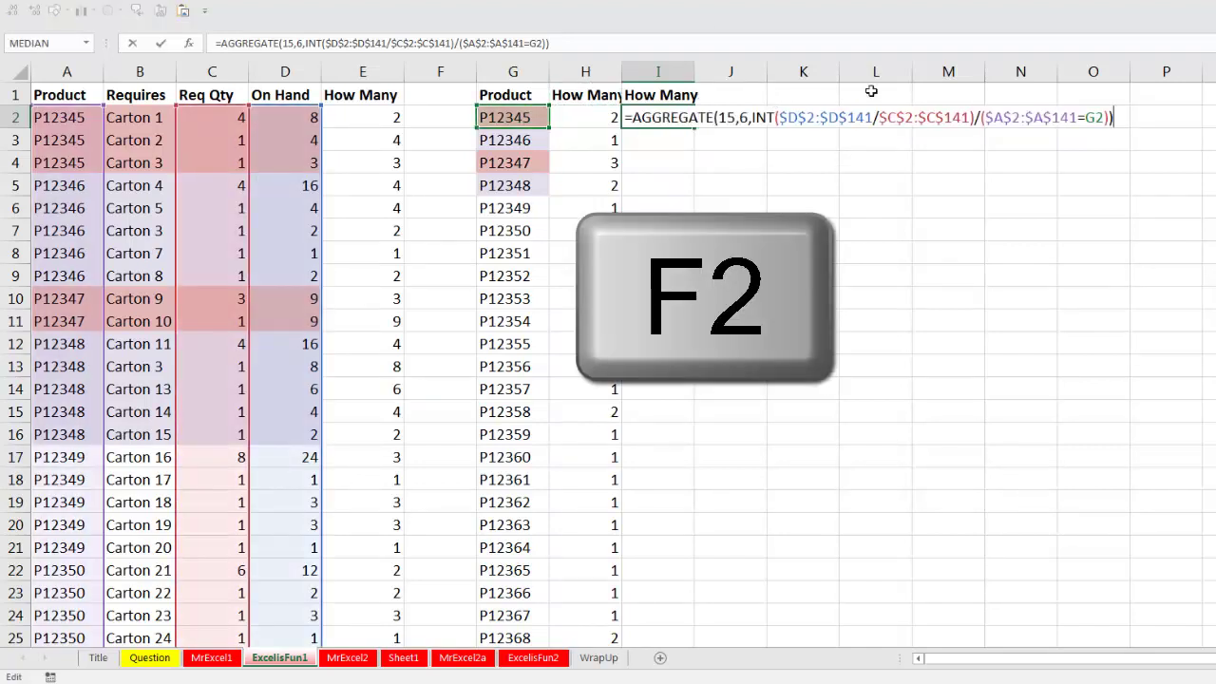
key("BackSpace")
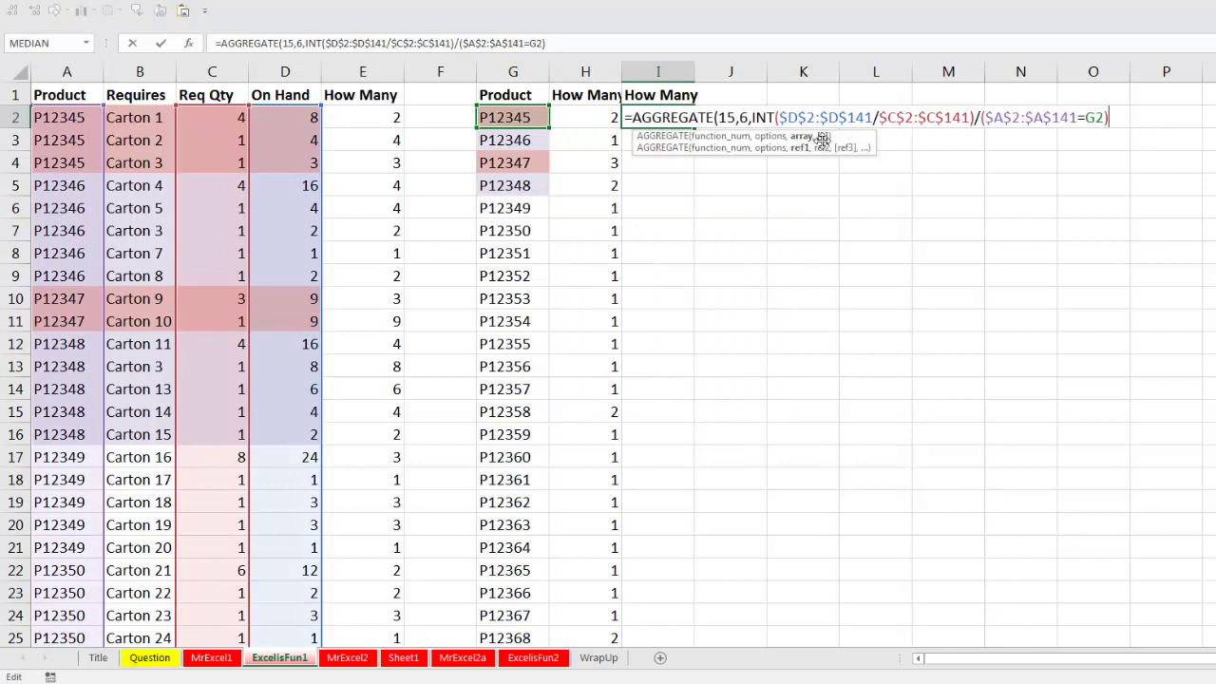
type(",")
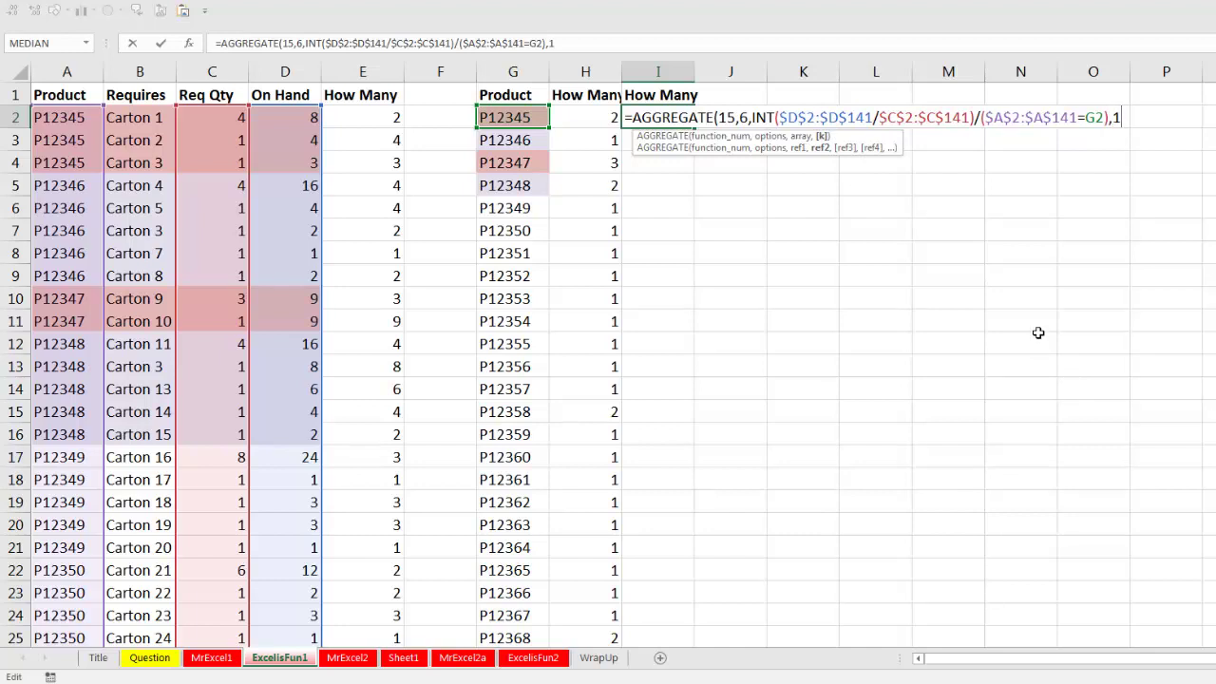
type("1)")
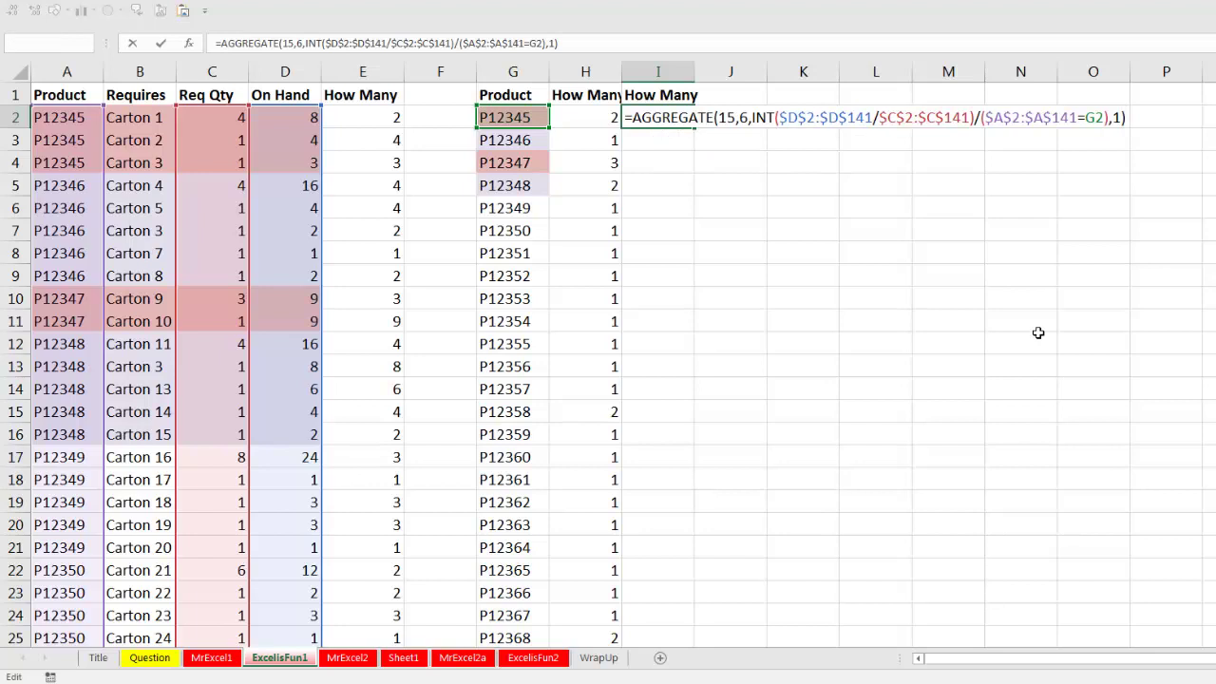
key("ctrl+Return")
double_click(694, 127)
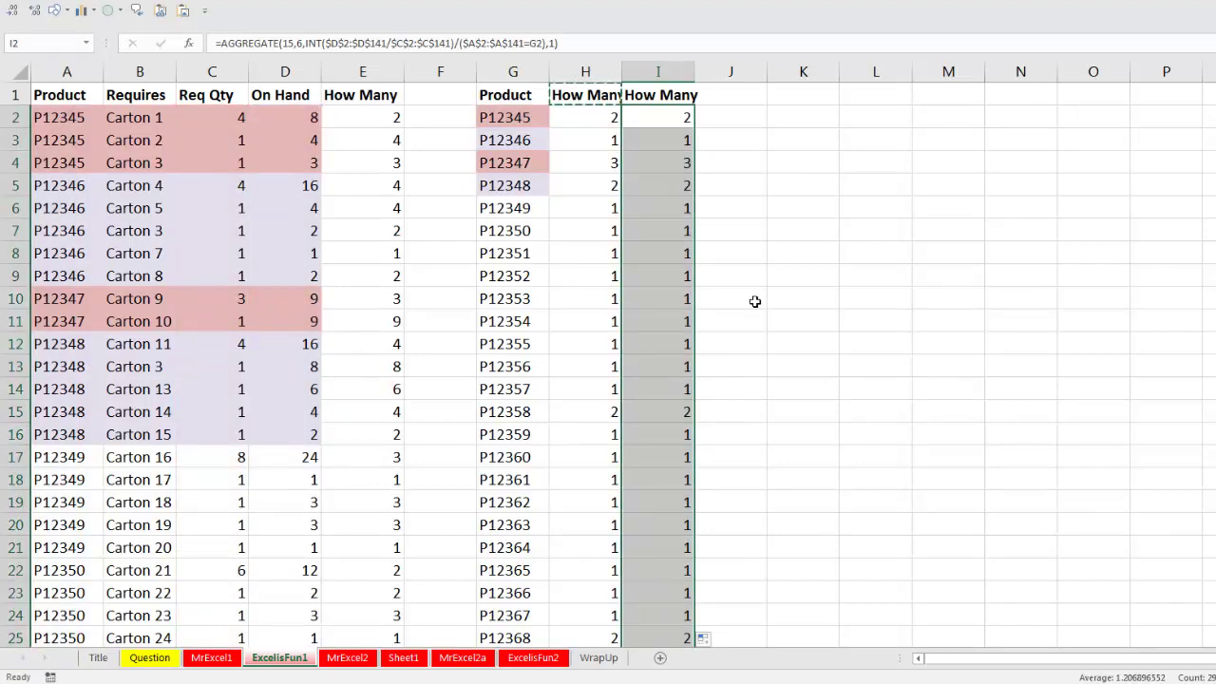
- Review the AGGREGATE formula in the How Many results, including G2 on the ExcelisFun2 sheet
double_click(665, 185)
left_click(670, 185)
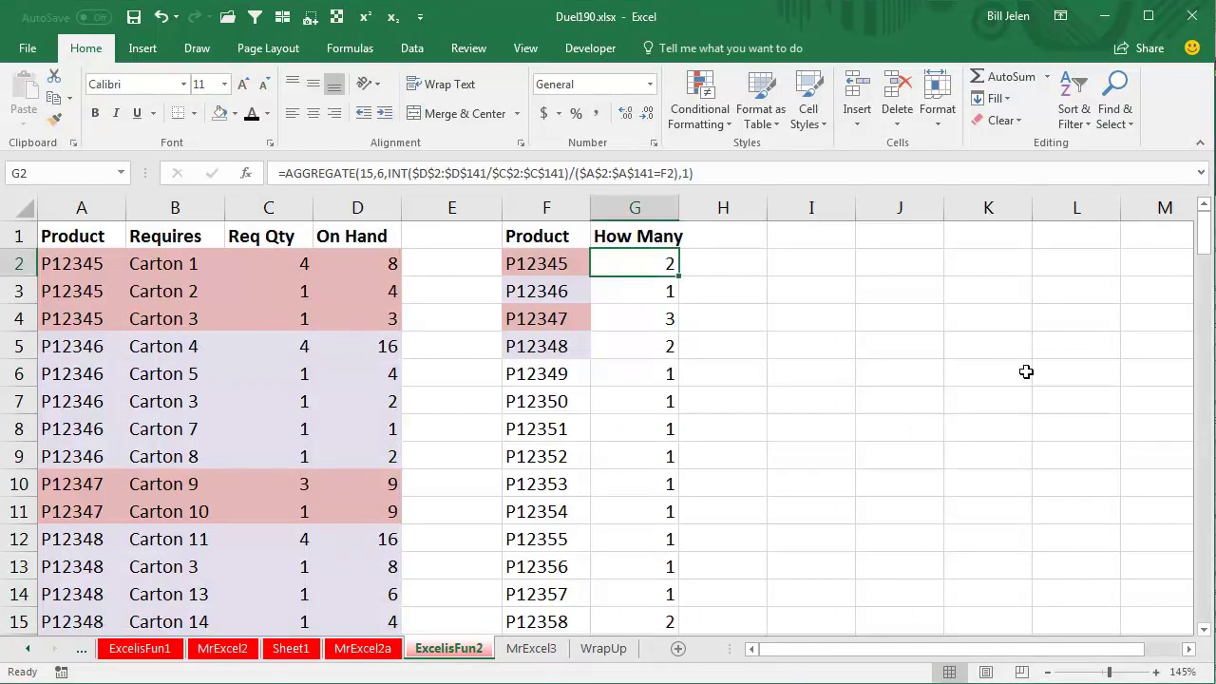
key("F2")
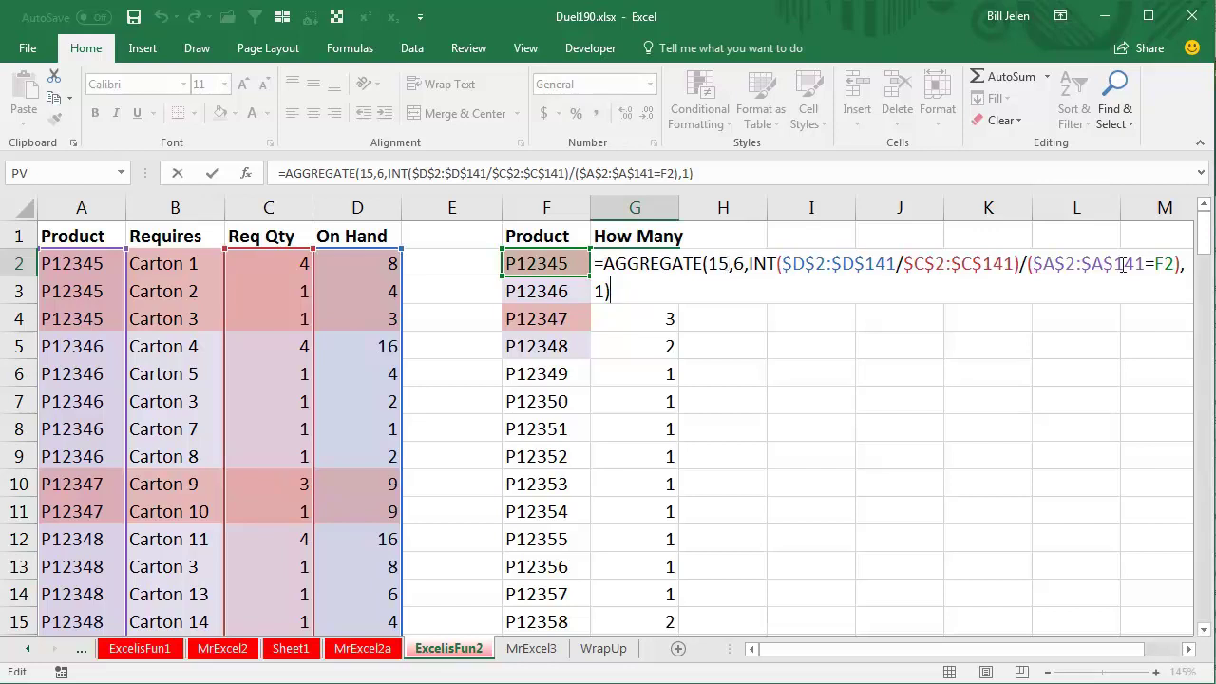
key("ctrl+Return")
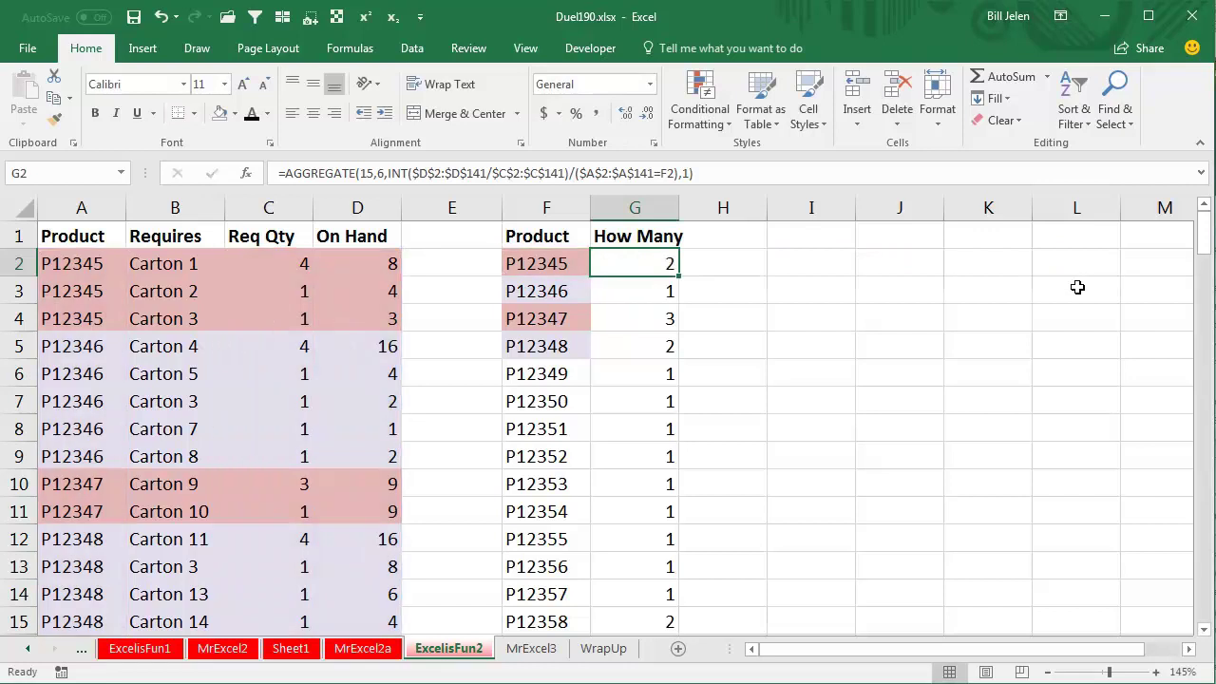
- On the MrExcel3 sheet, colour the text of the P12348 Carton 3 row red in B13:D13
left_click(531, 647)
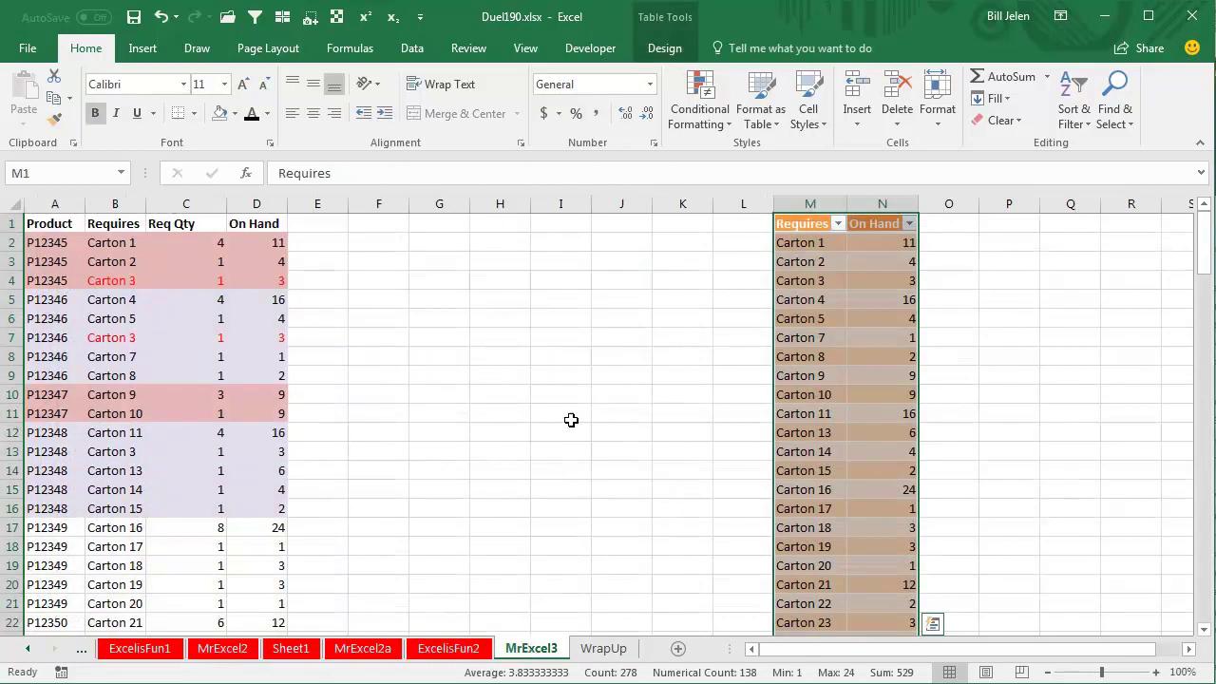
left_click(115, 283)
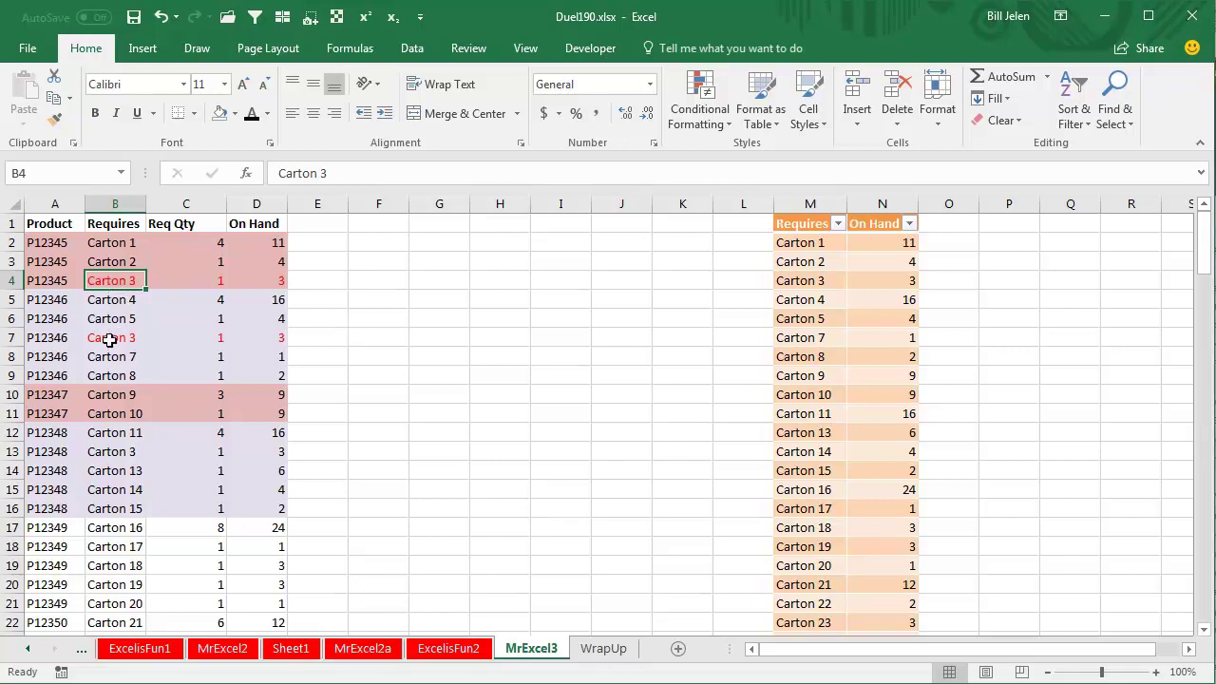
left_click(114, 453)
left_click_drag(114, 454, 258, 451)
left_click(268, 114)
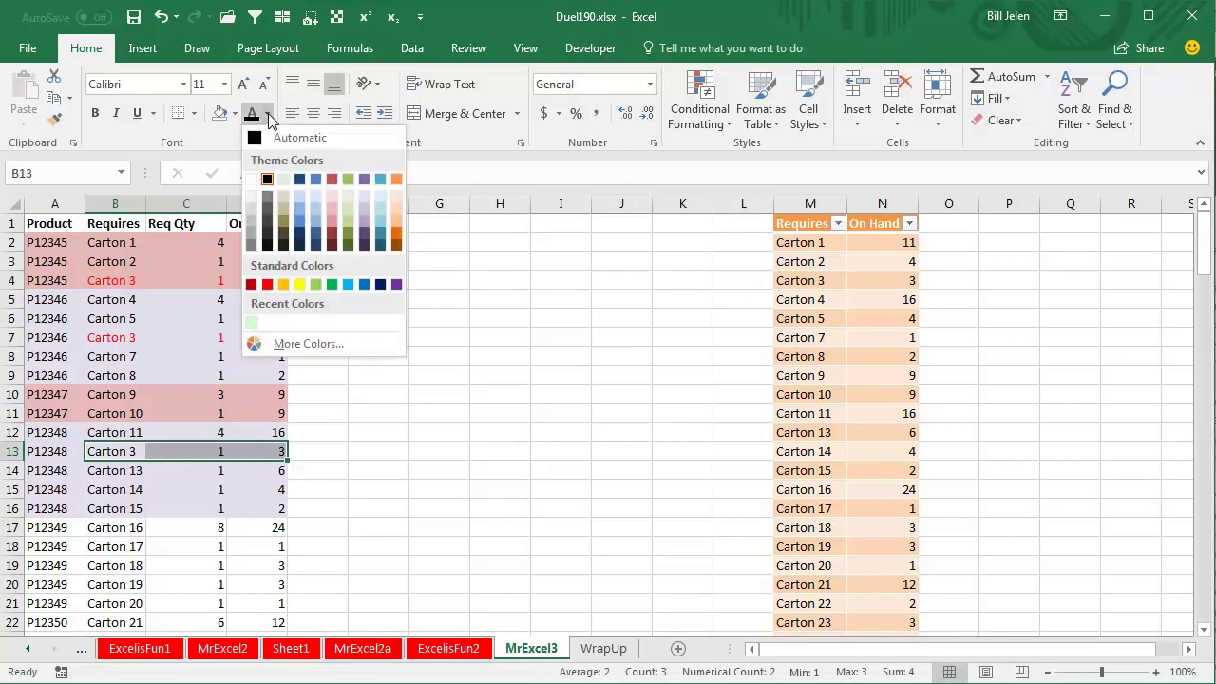
left_click(271, 286)
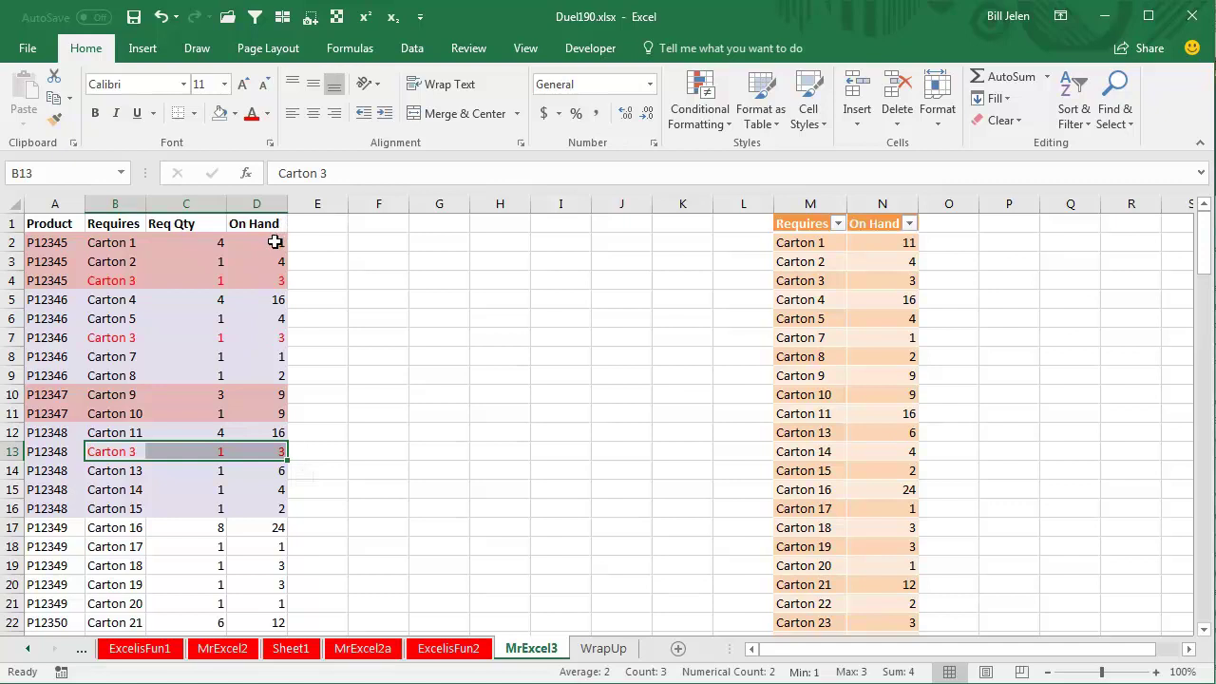
- Check the On Hand lookup formula in D2, then convert the product range to a table and load it into the Query Editor
left_click(275, 241)
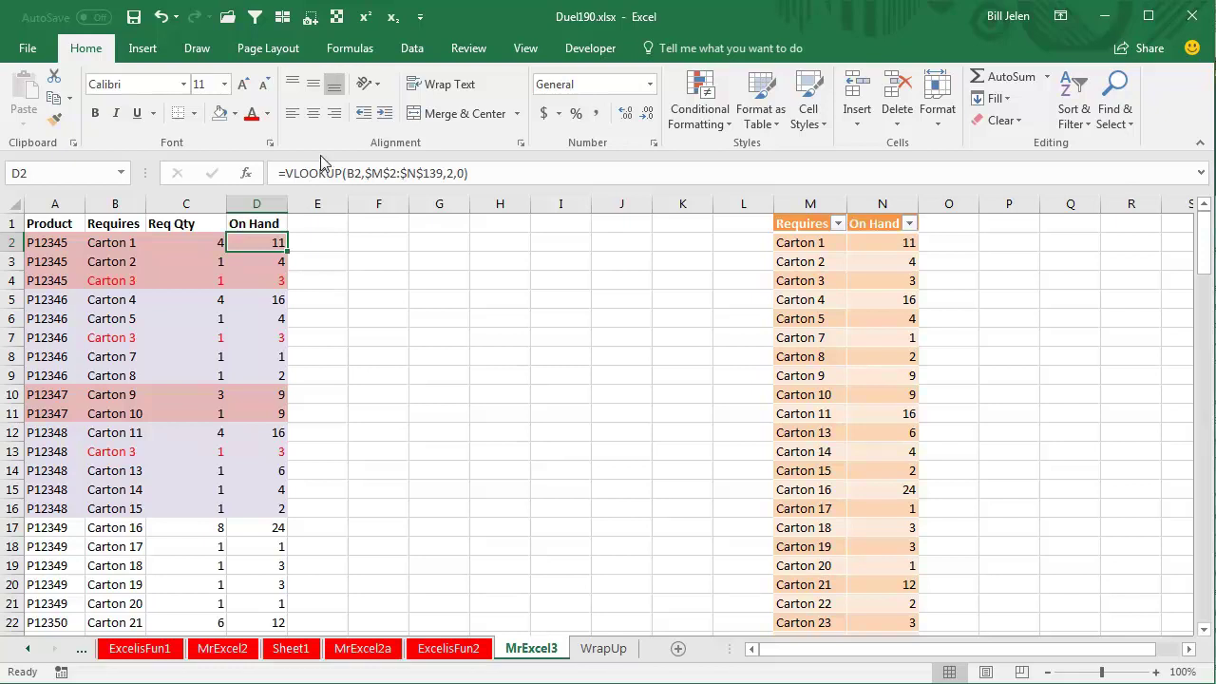
left_click(412, 49)
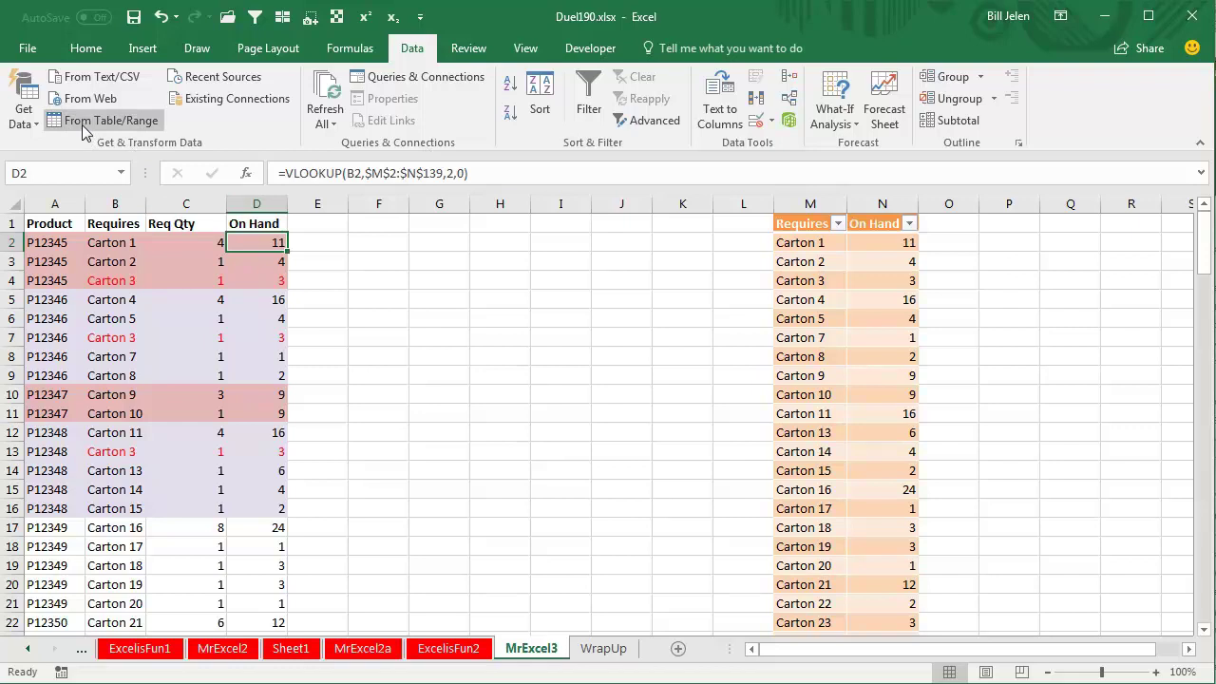
left_click(47, 281)
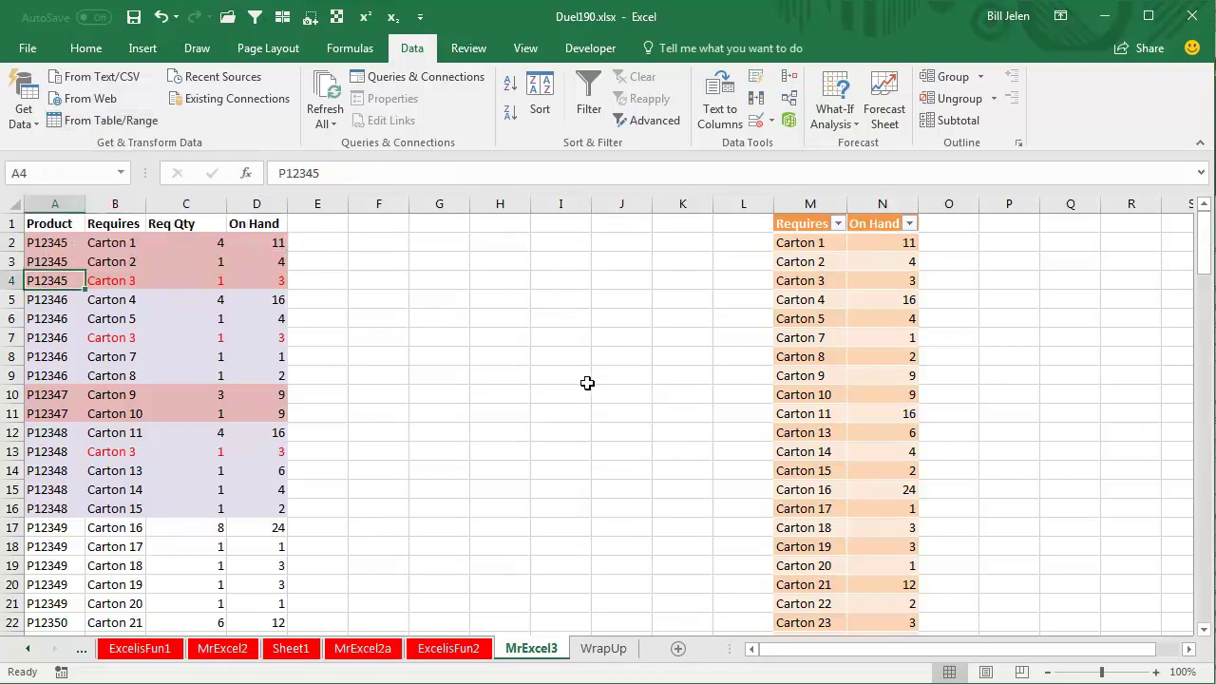
key("ctrl+t")
left_click(280, 332)
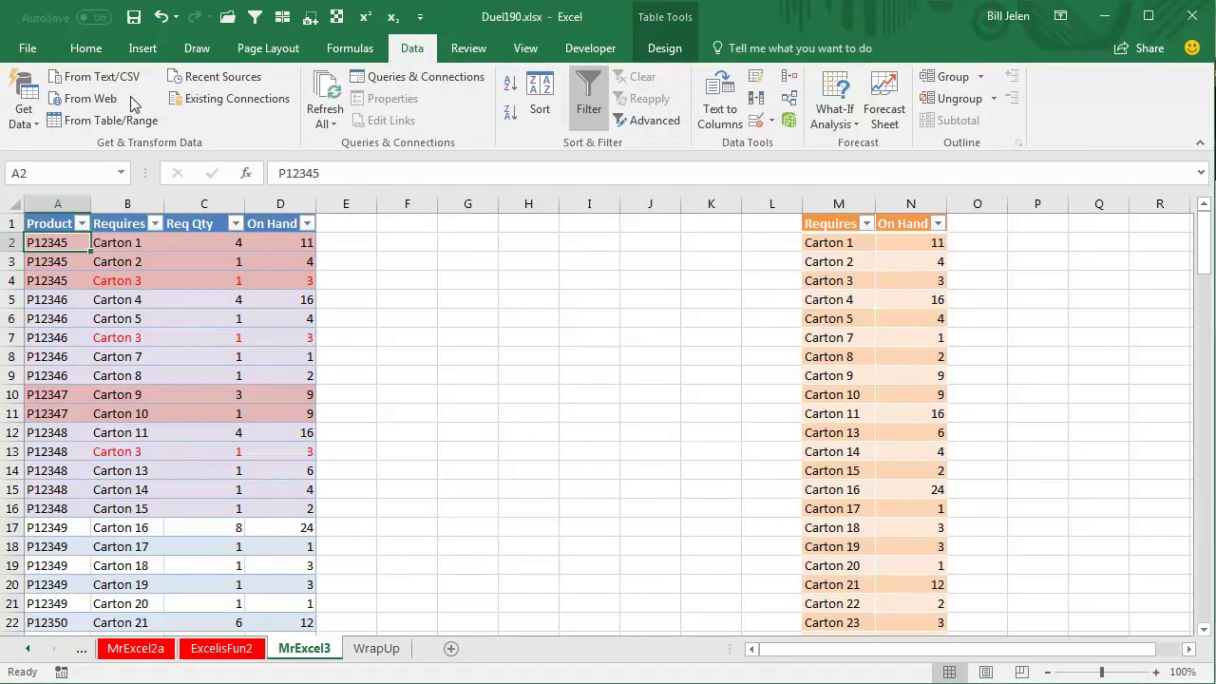
left_click(107, 122)
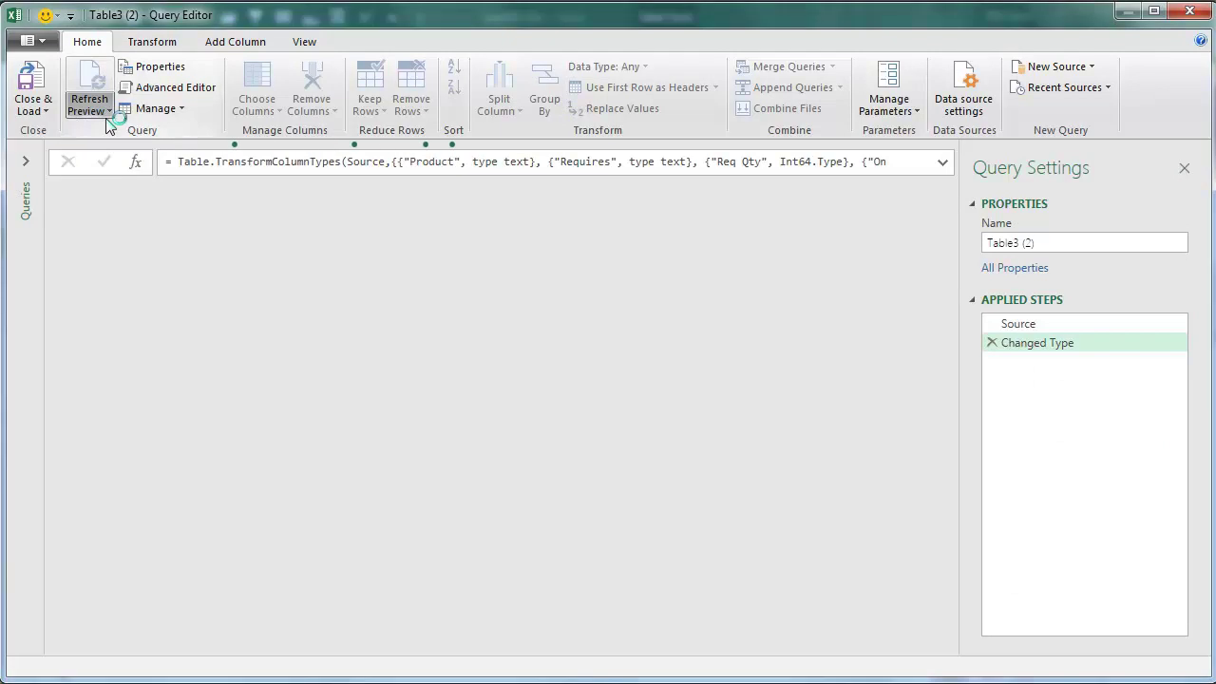
- Start a custom column named Avail with the formula [On Hand]/[Req Qty]
left_click(235, 44)
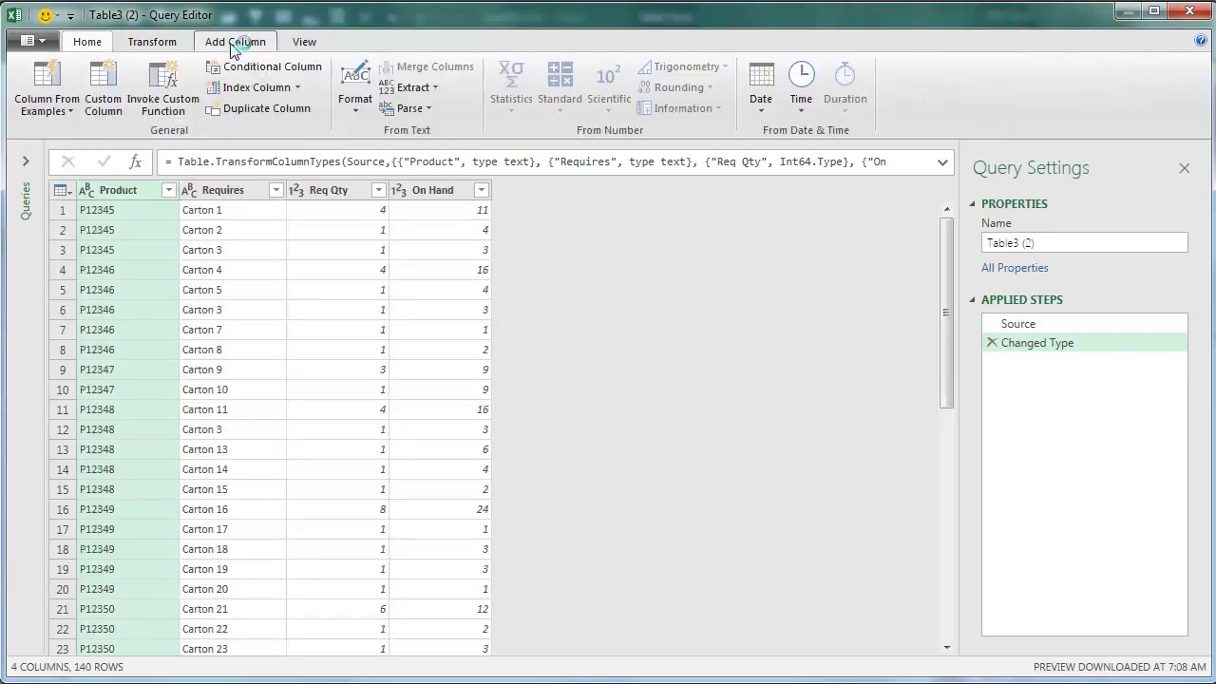
left_click(105, 82)
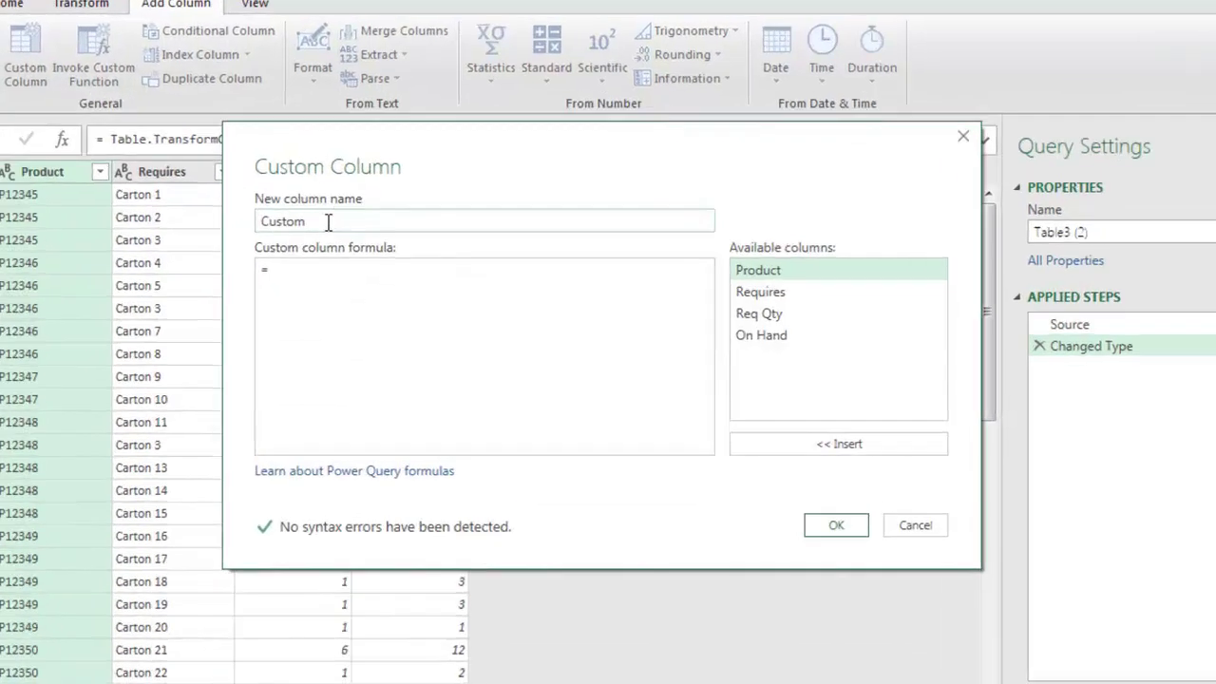
double_click(328, 222)
type("Avail")
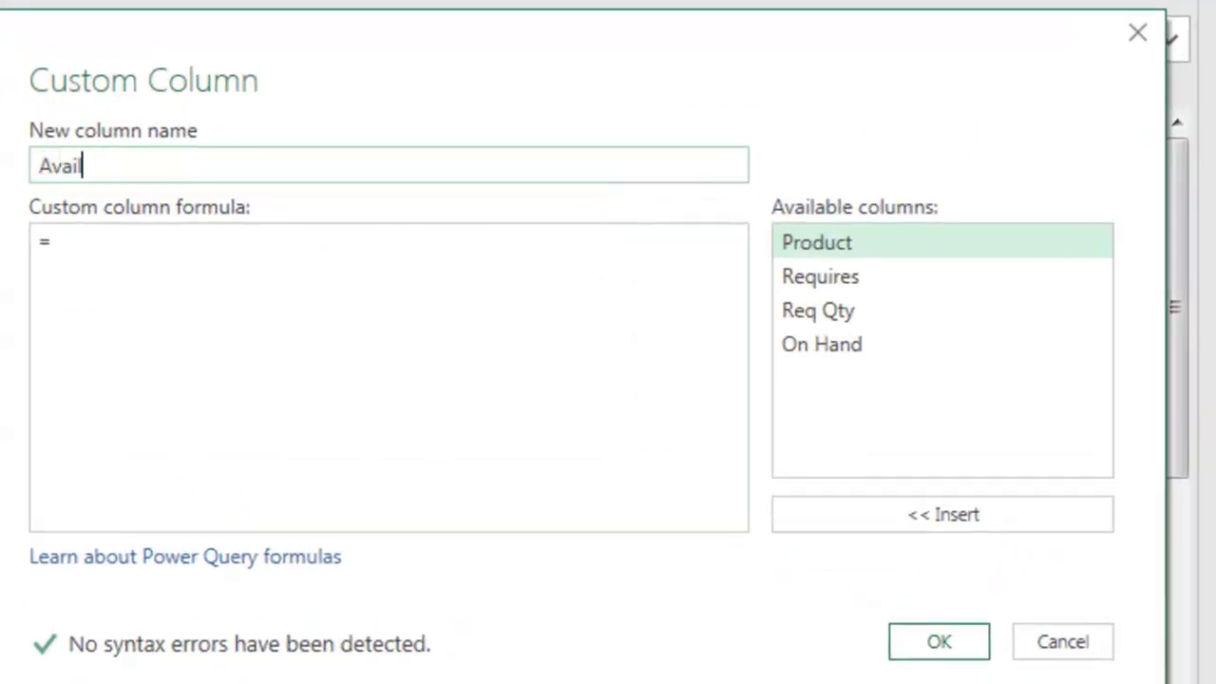
double_click(832, 347)
type("/")
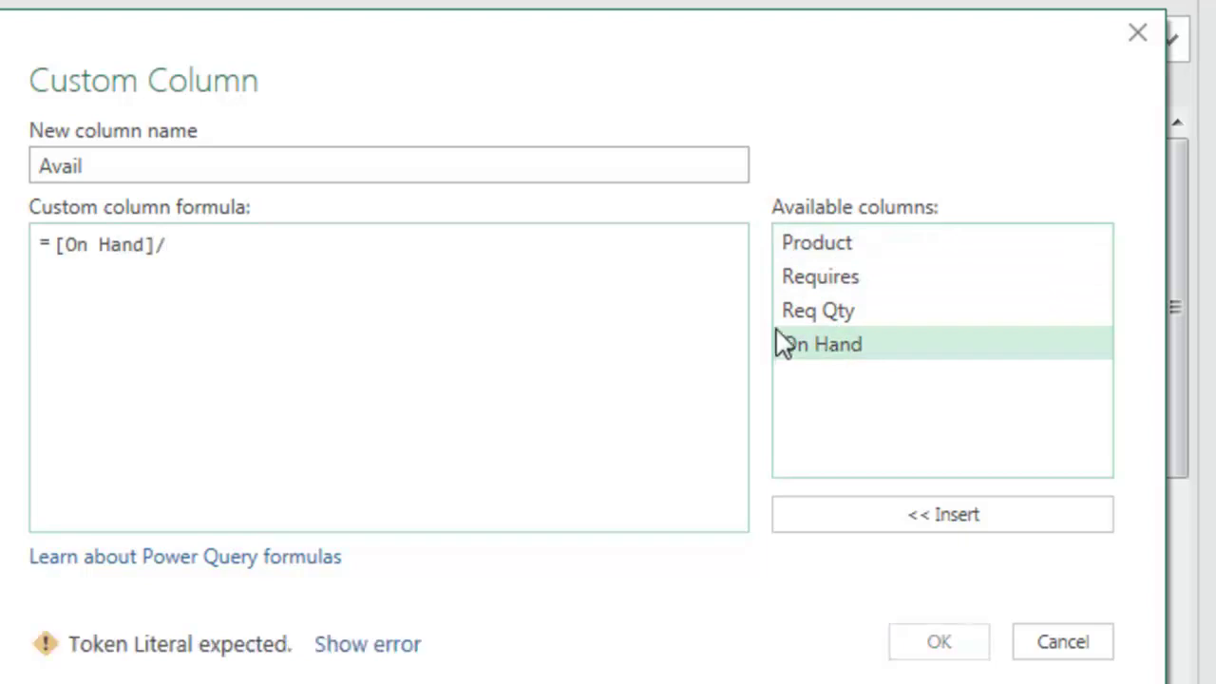
double_click(789, 319)
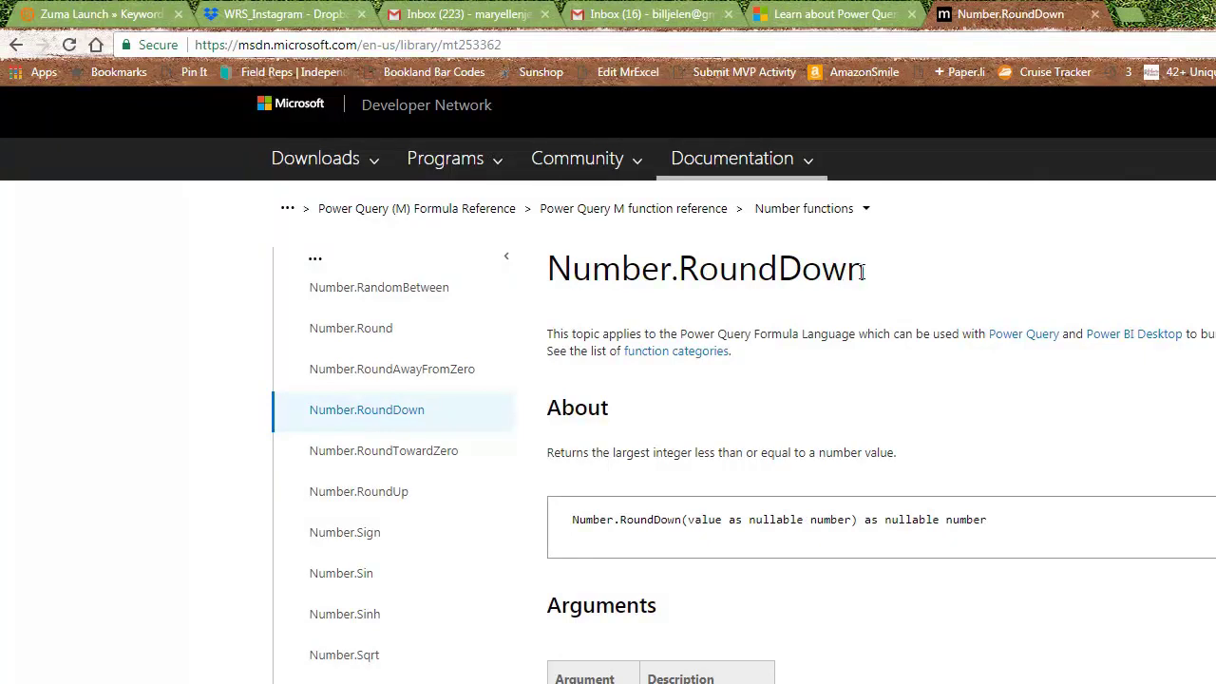
- Copy the function name Number.RoundDown from the Microsoft reference page, wrap it around the Avail formula's division, and create the column
left_click_drag(863, 271, 550, 269)
key("ctrl+c")
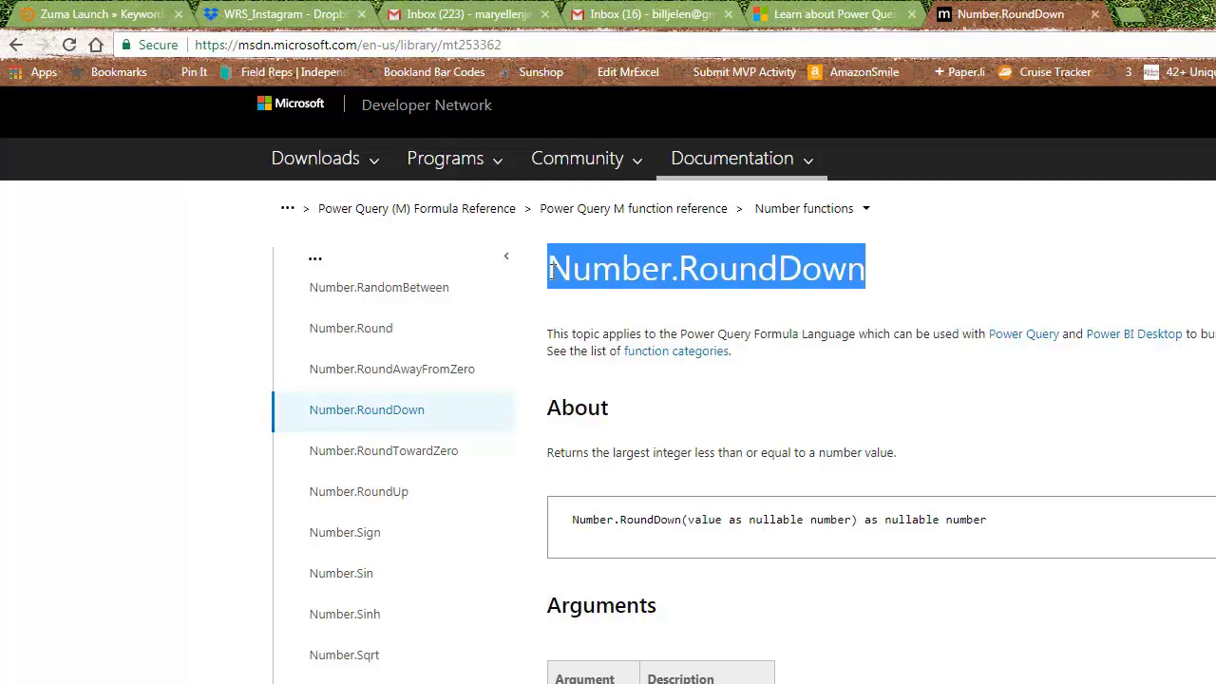
key("alt+Tab")
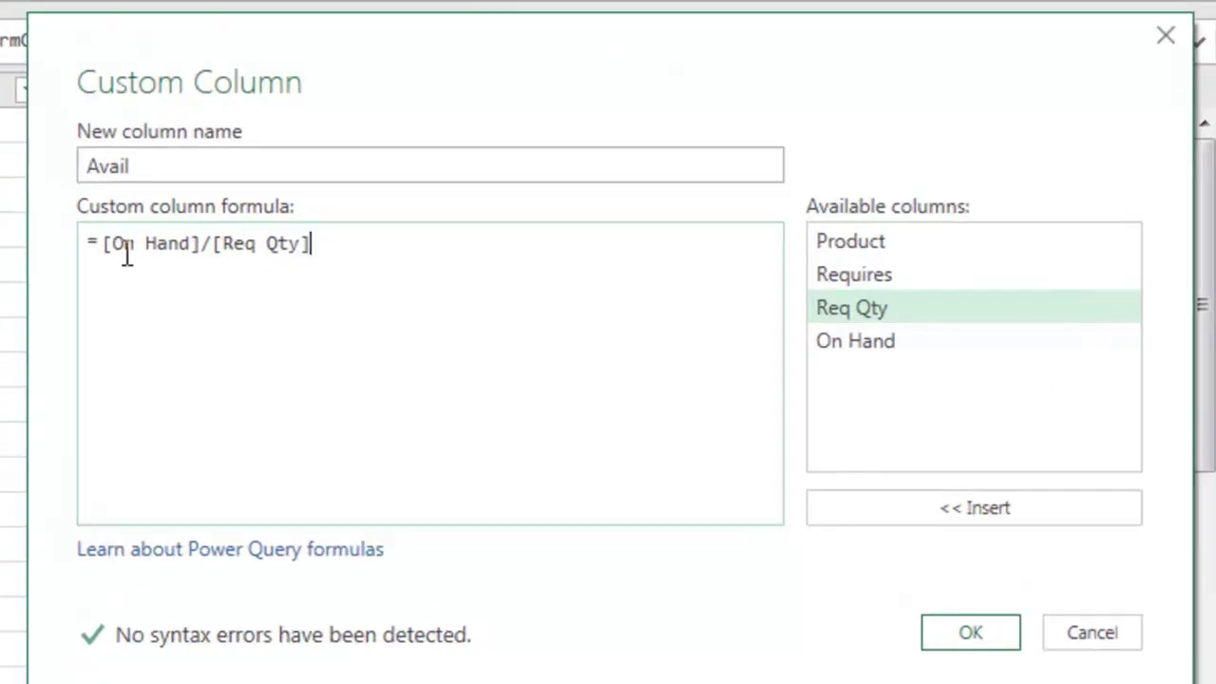
left_click(101, 244)
key("ctrl+v")
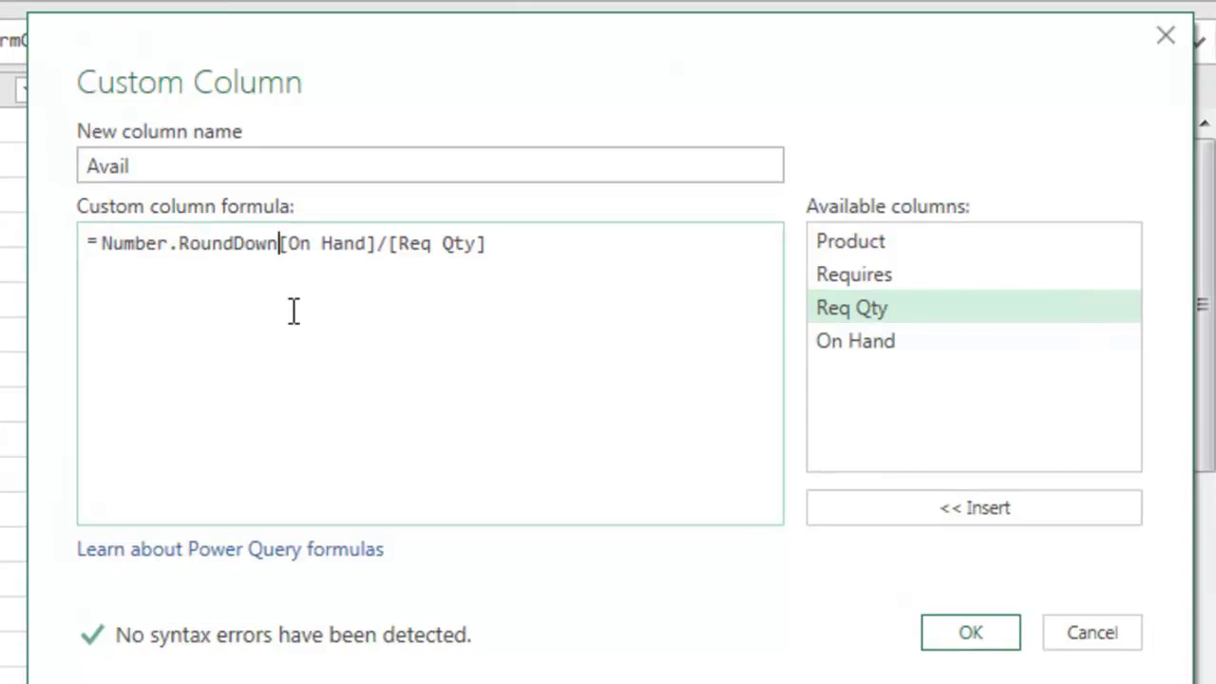
type("(")
key("End")
type(")")
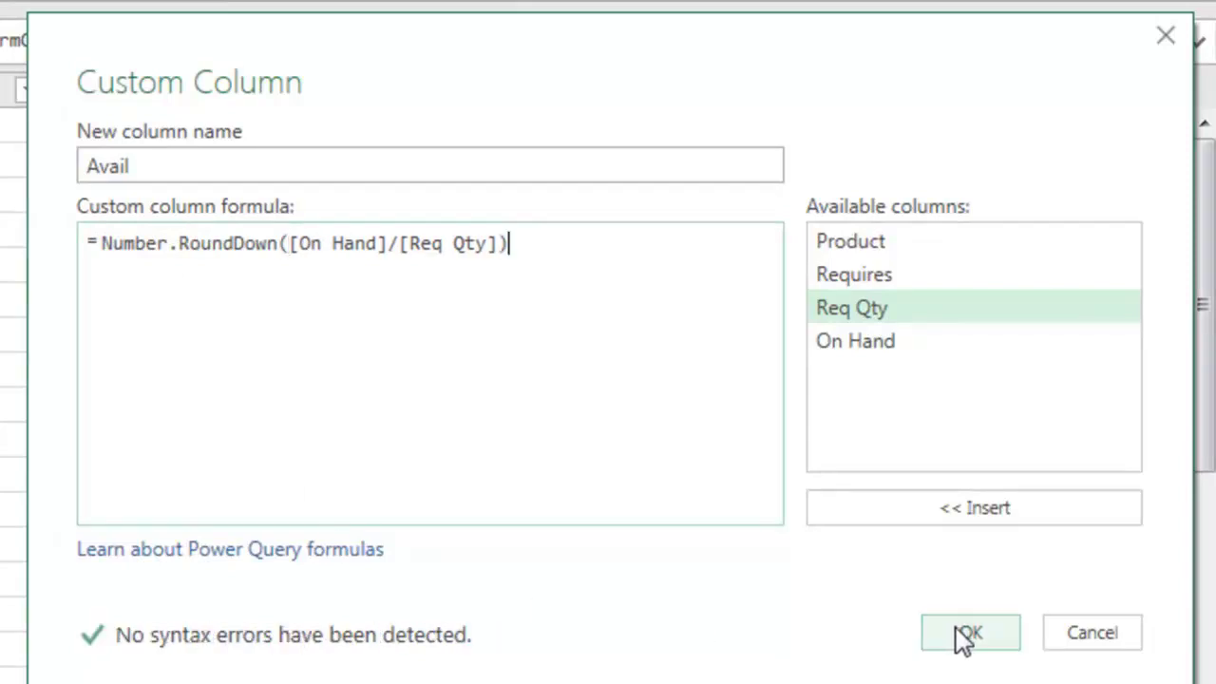
left_click(1093, 679)
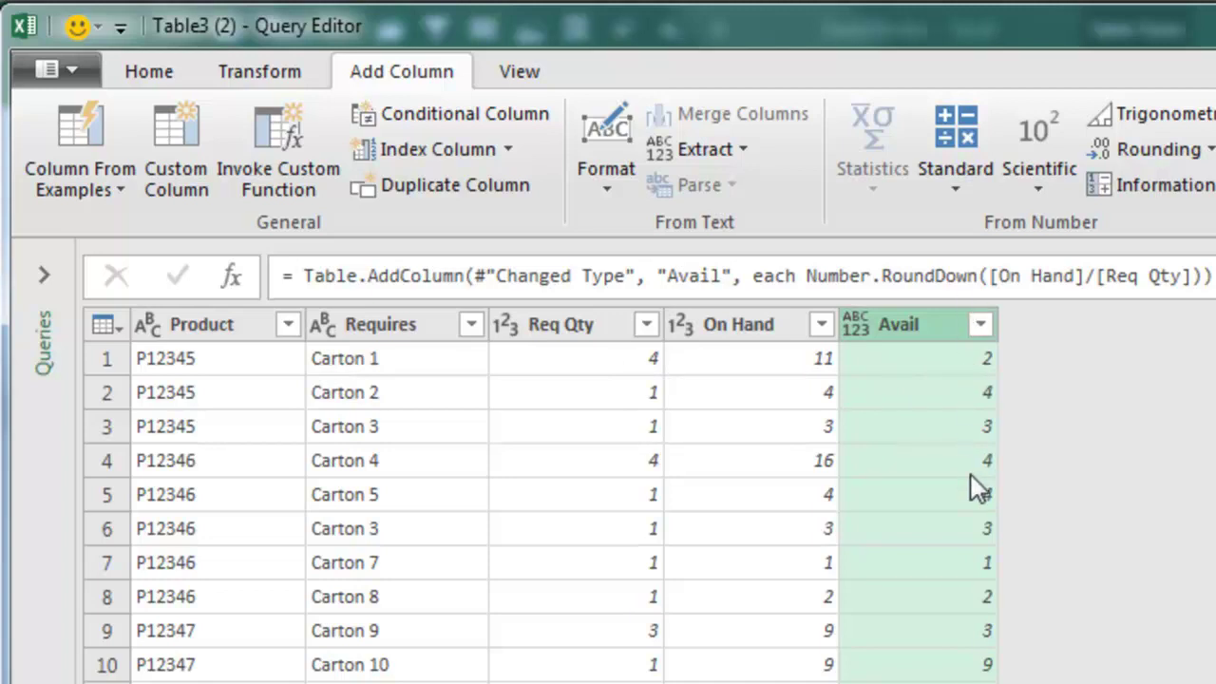
- Remove the Requires, Req Qty and On Hand columns from the query
left_click(390, 324)
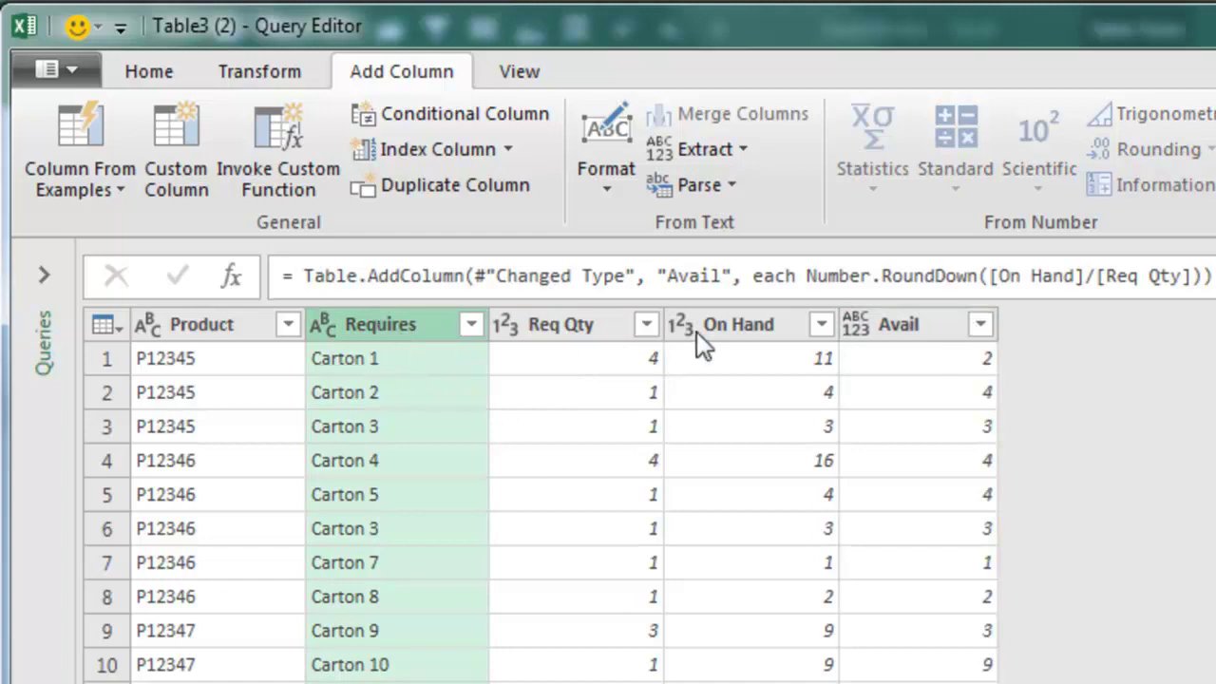
left_click(733, 326, "shift")
right_click(737, 328)
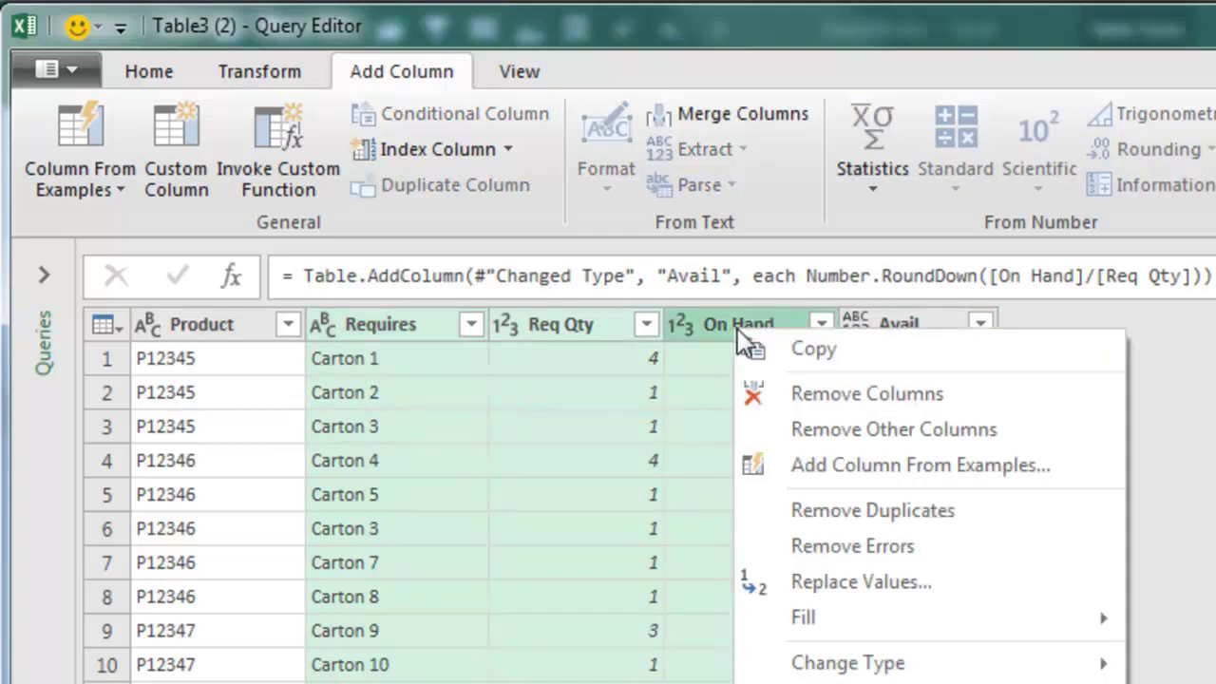
left_click(805, 420)
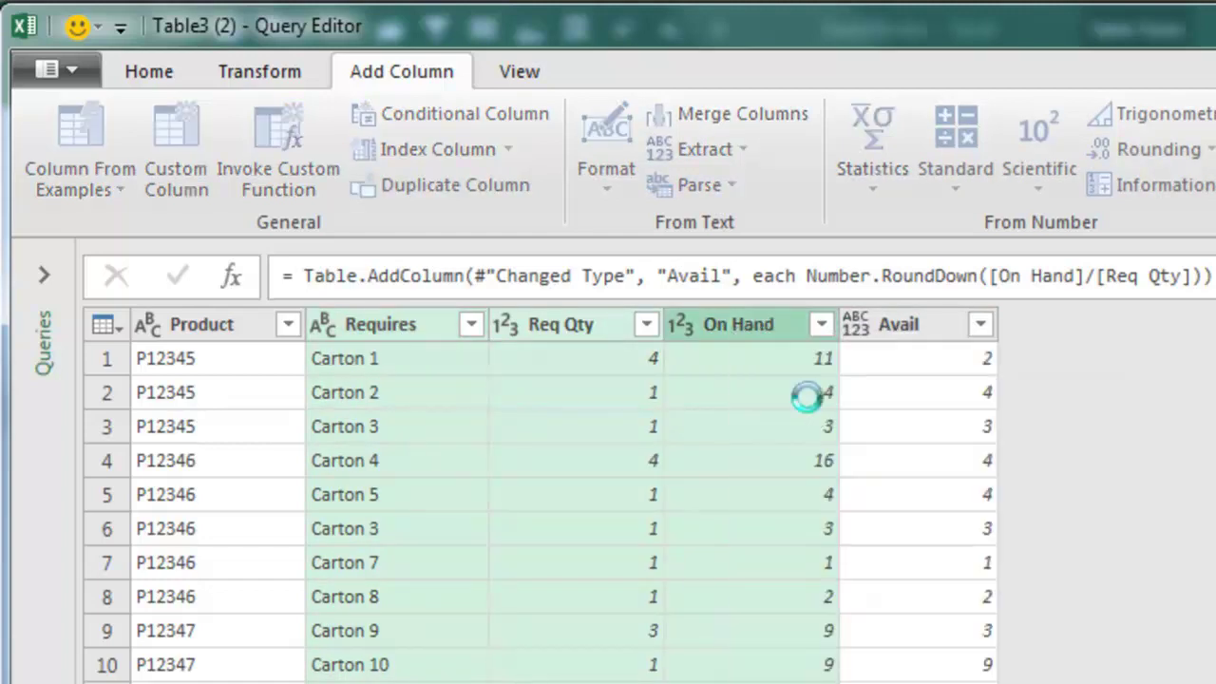
- Start grouping the query rows by Product, naming the new aggregated column KitsAvailable
left_click(219, 328)
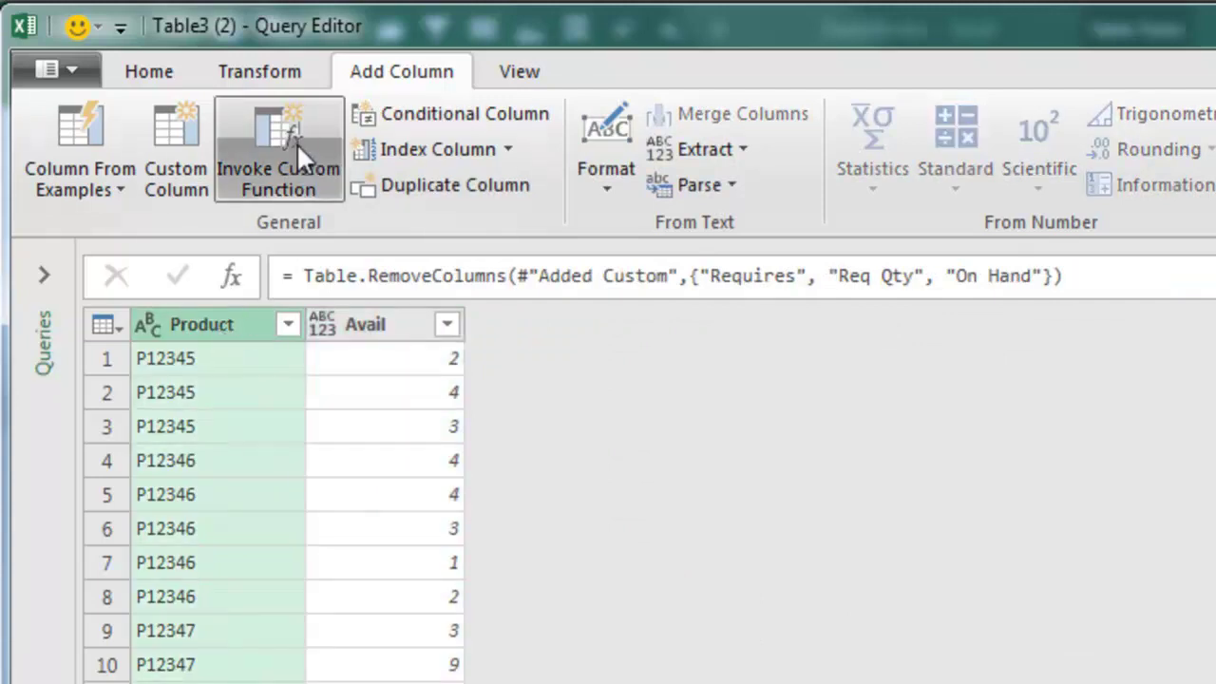
left_click(270, 76)
left_click(56, 143)
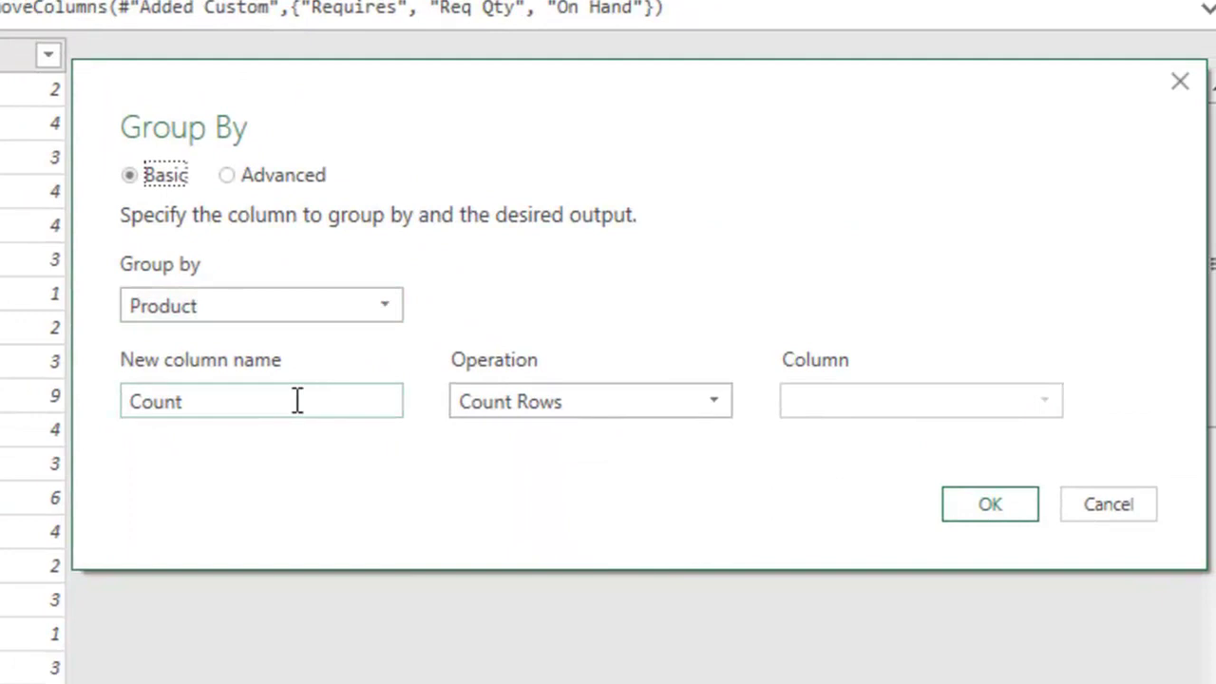
double_click(353, 440)
type("Kits")
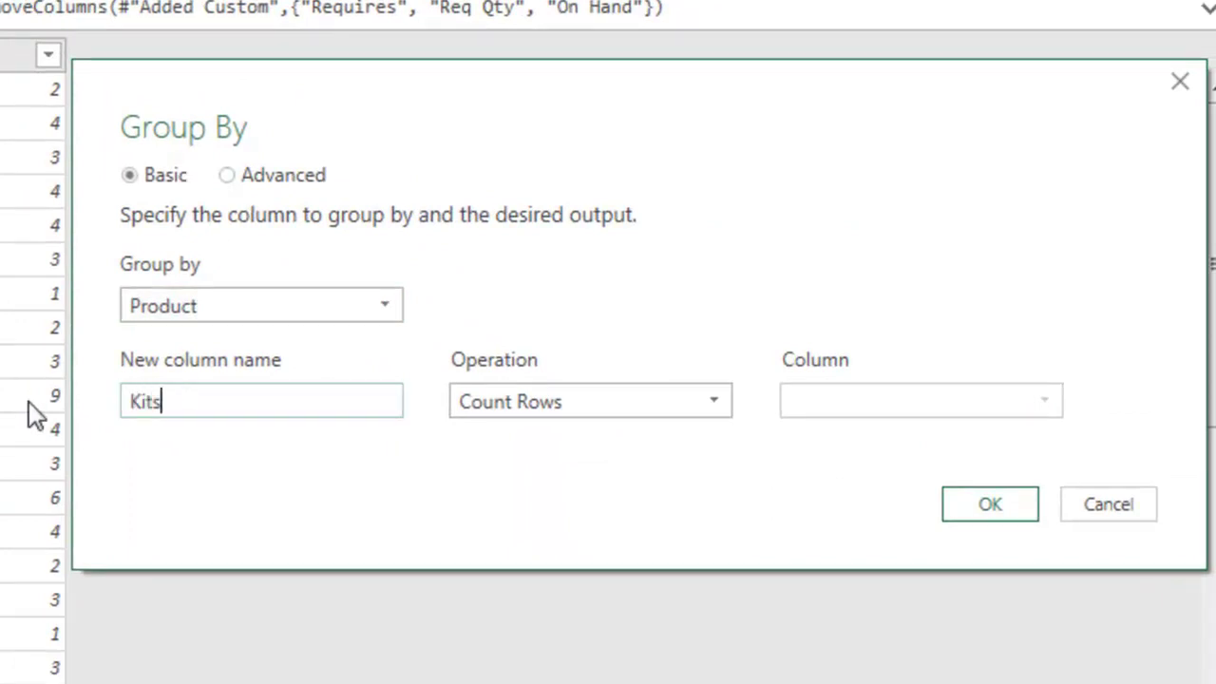
type("Available")
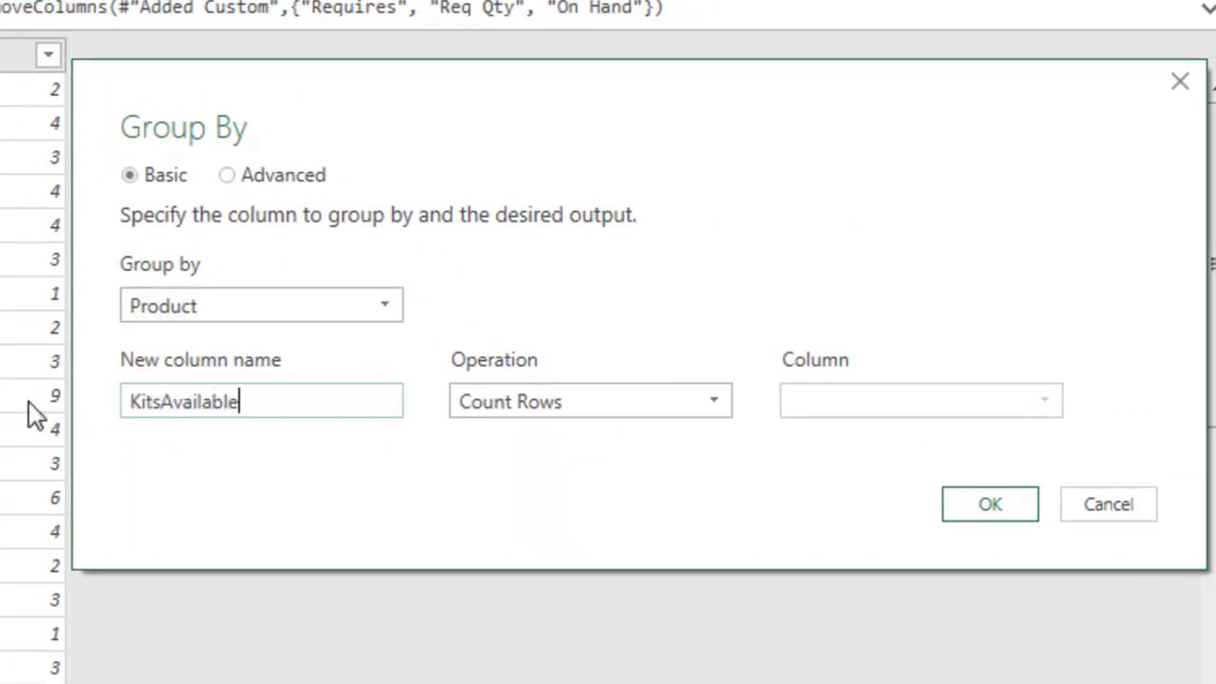
key("Tab")
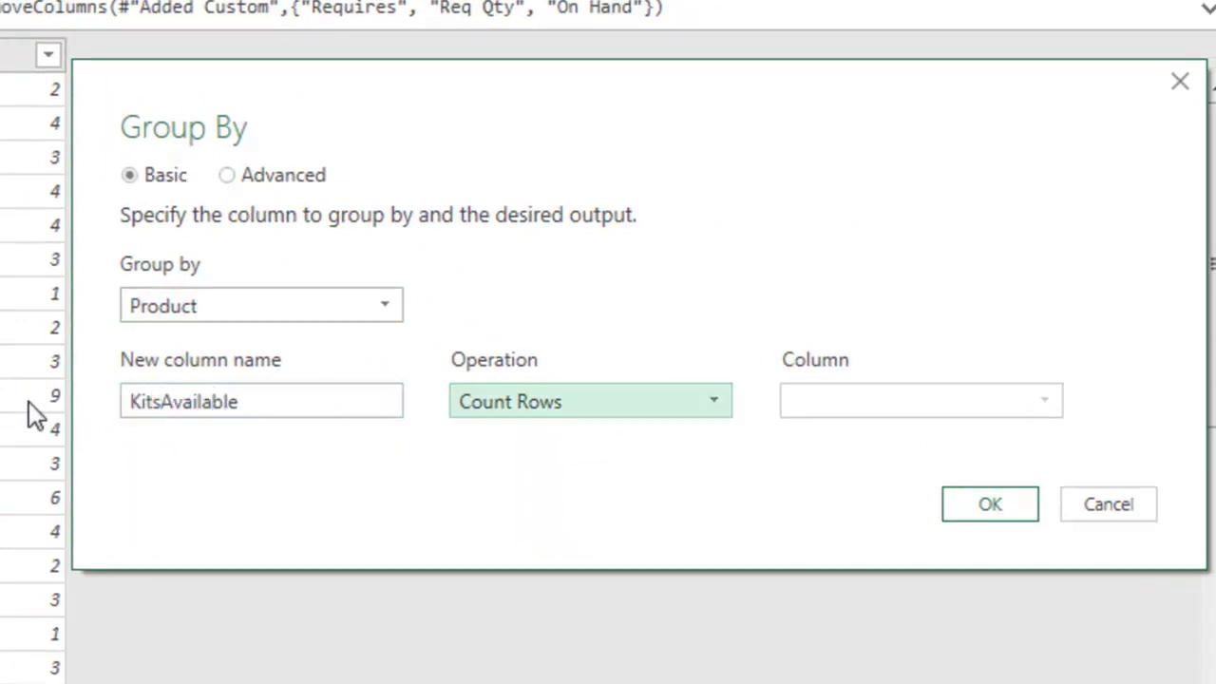
- Aggregate the group with the Min of the Avail column, and load the grouped query into a worksheet
left_click(711, 409)
left_click(492, 528)
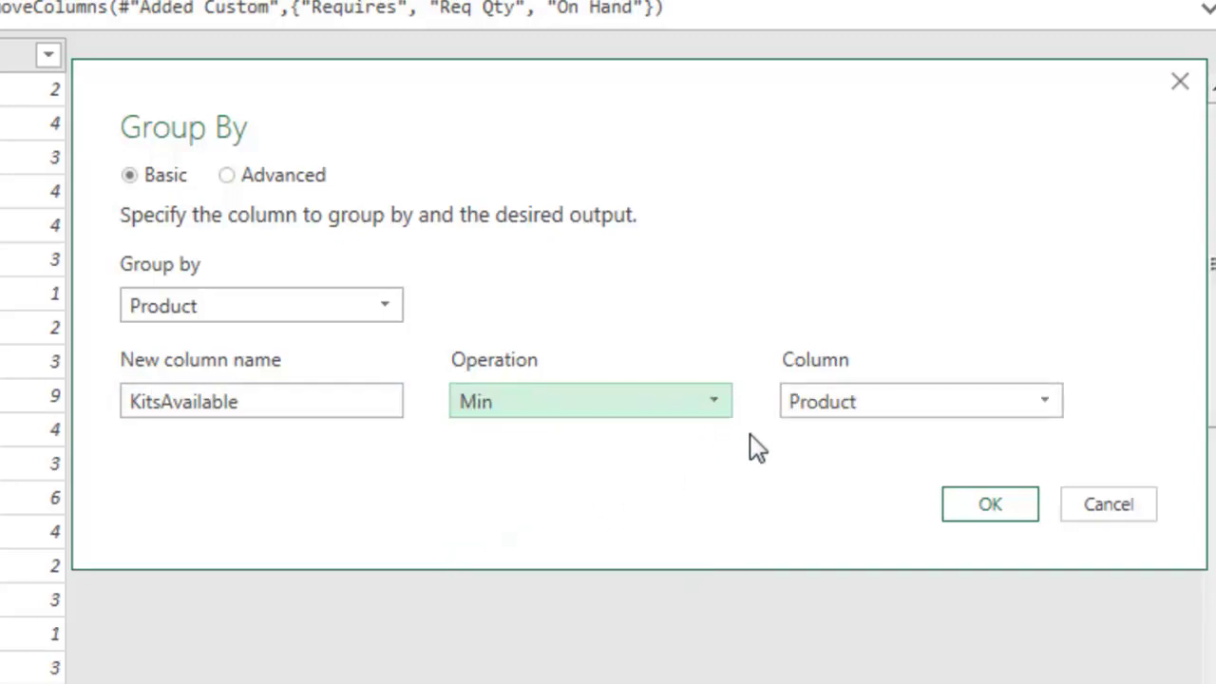
left_click(884, 404)
left_click(844, 465)
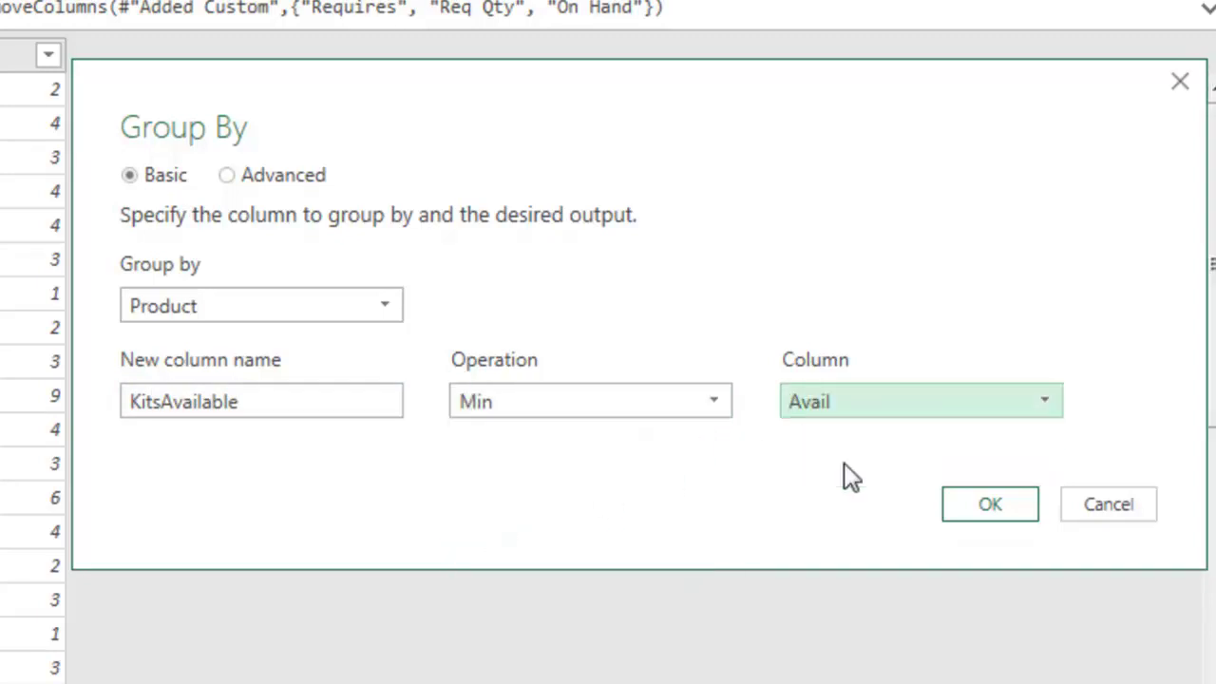
left_click(985, 505)
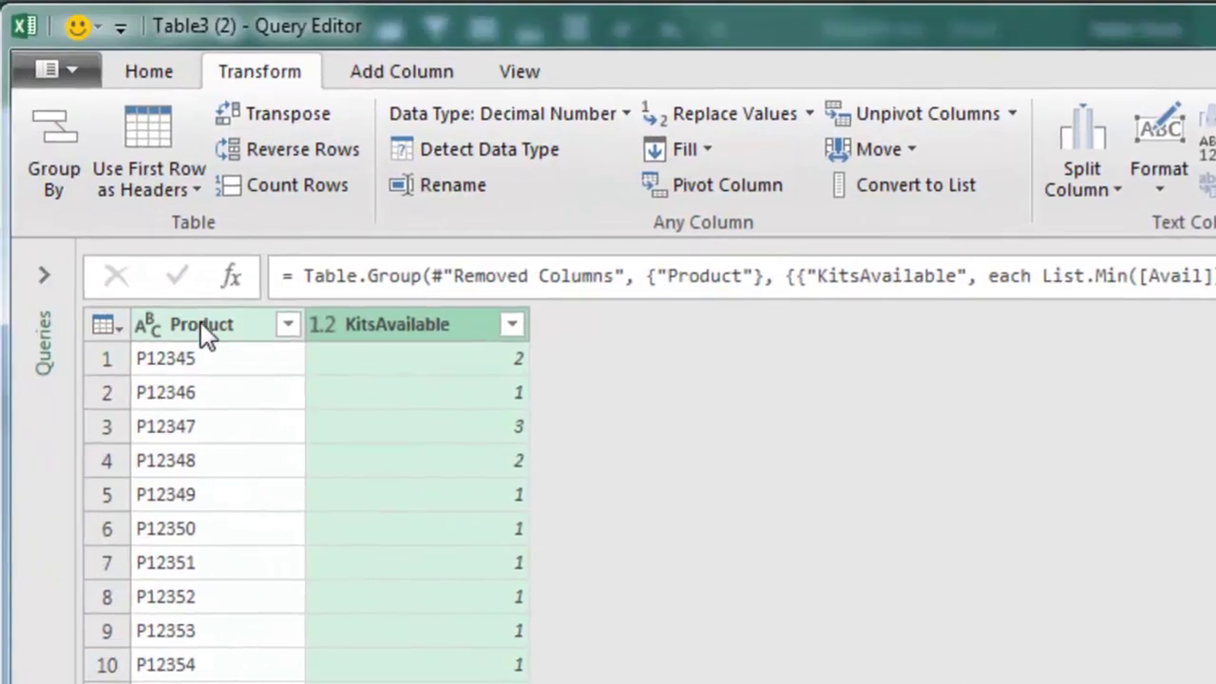
left_click(149, 71)
left_click(45, 124)
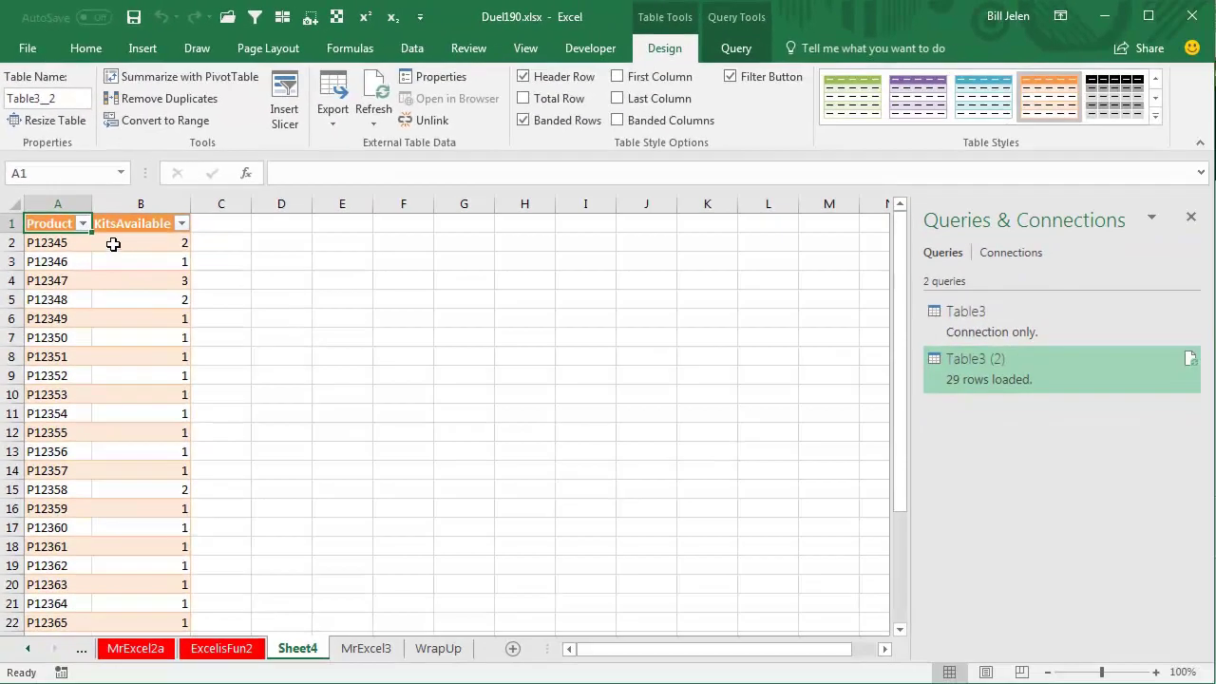
- On the MrExcel3 sheet, close the queries pane and set Carton 3's On Hand quantity in N4 to 0
left_click(372, 650)
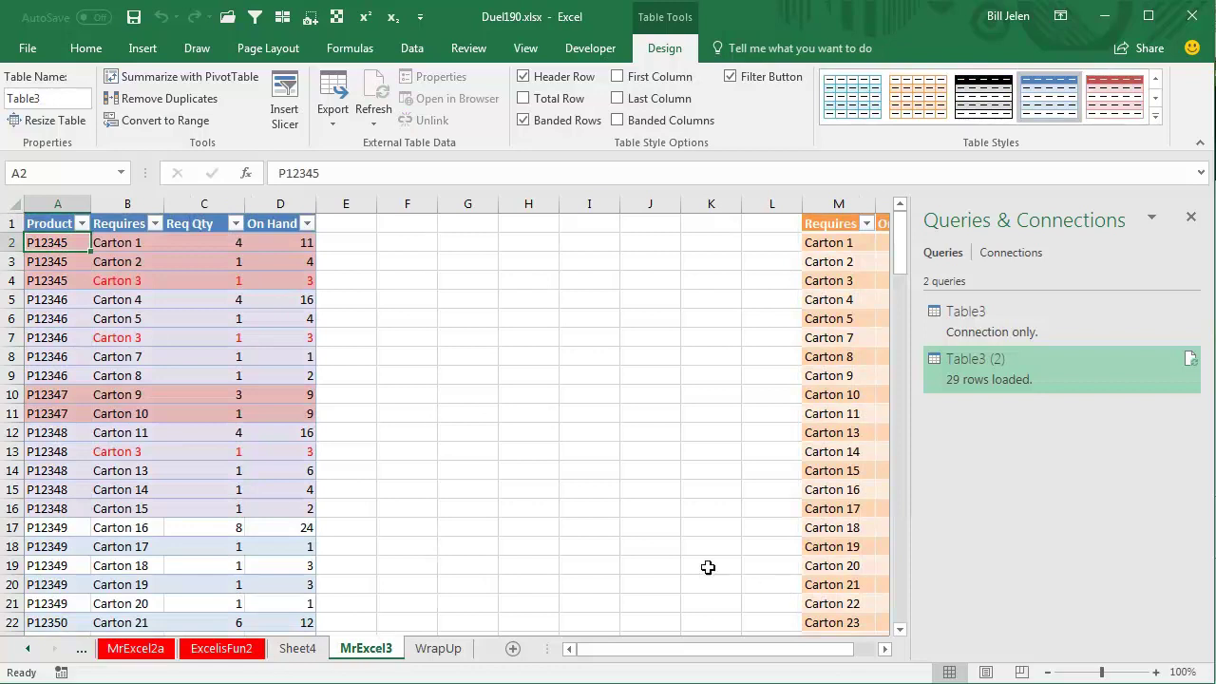
left_click(457, 238)
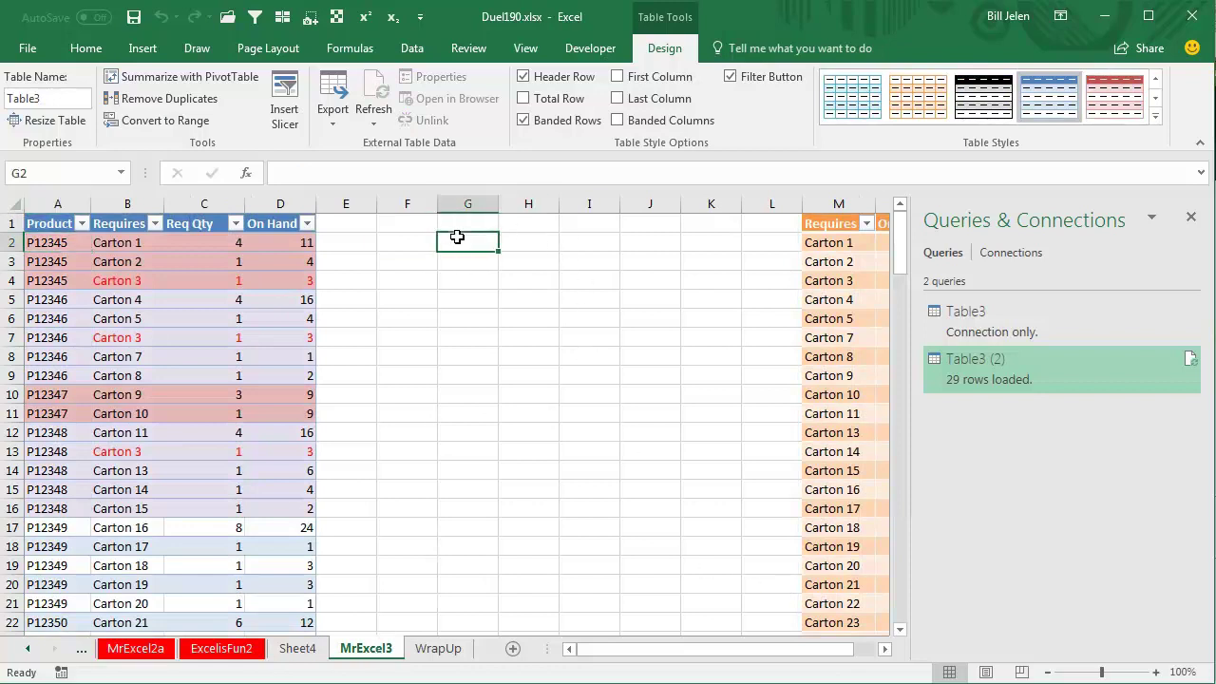
left_click(1190, 216)
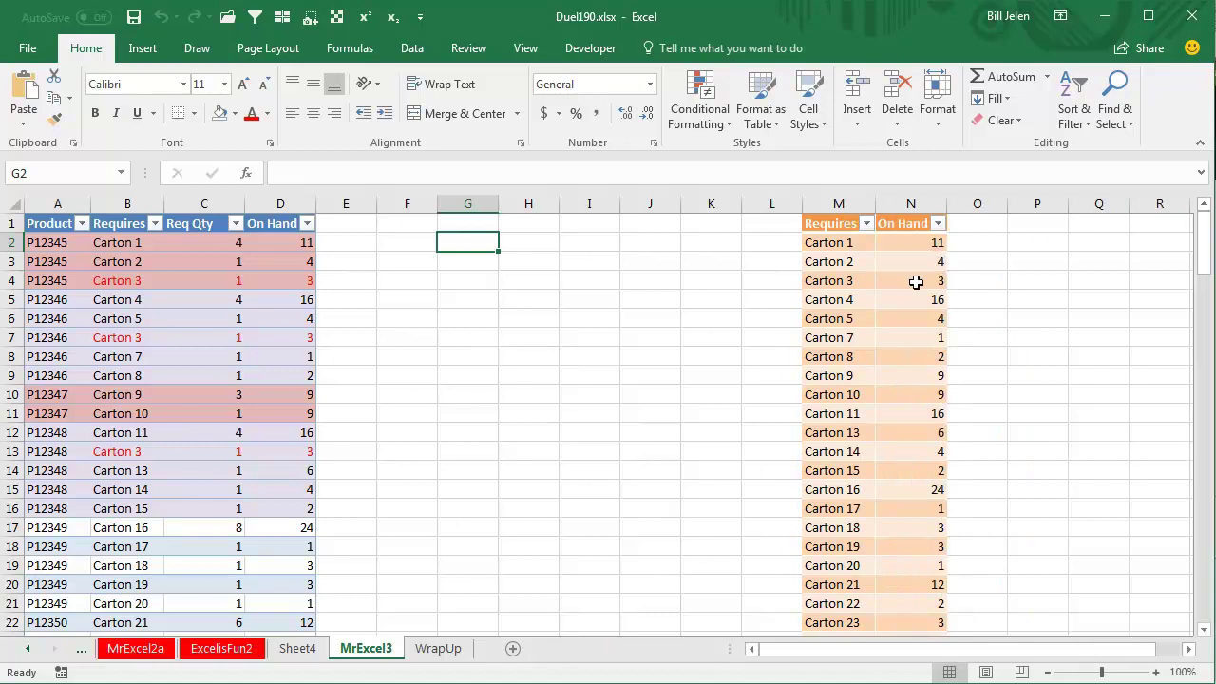
left_click(929, 281)
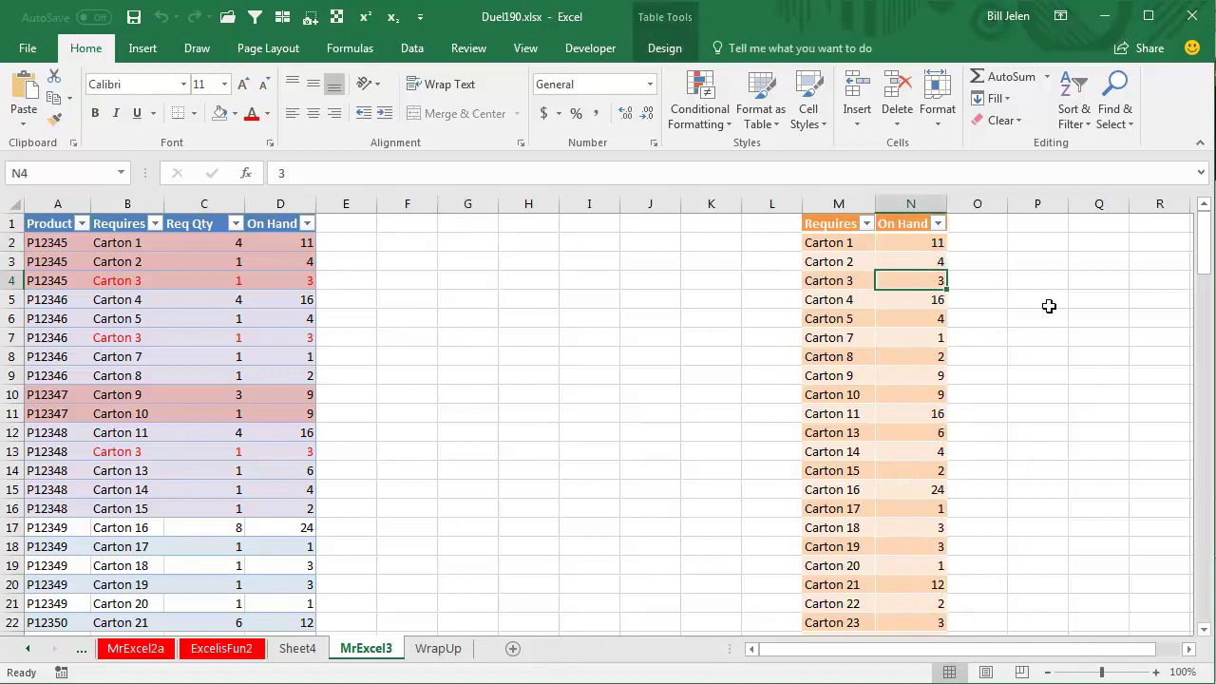
type("0")
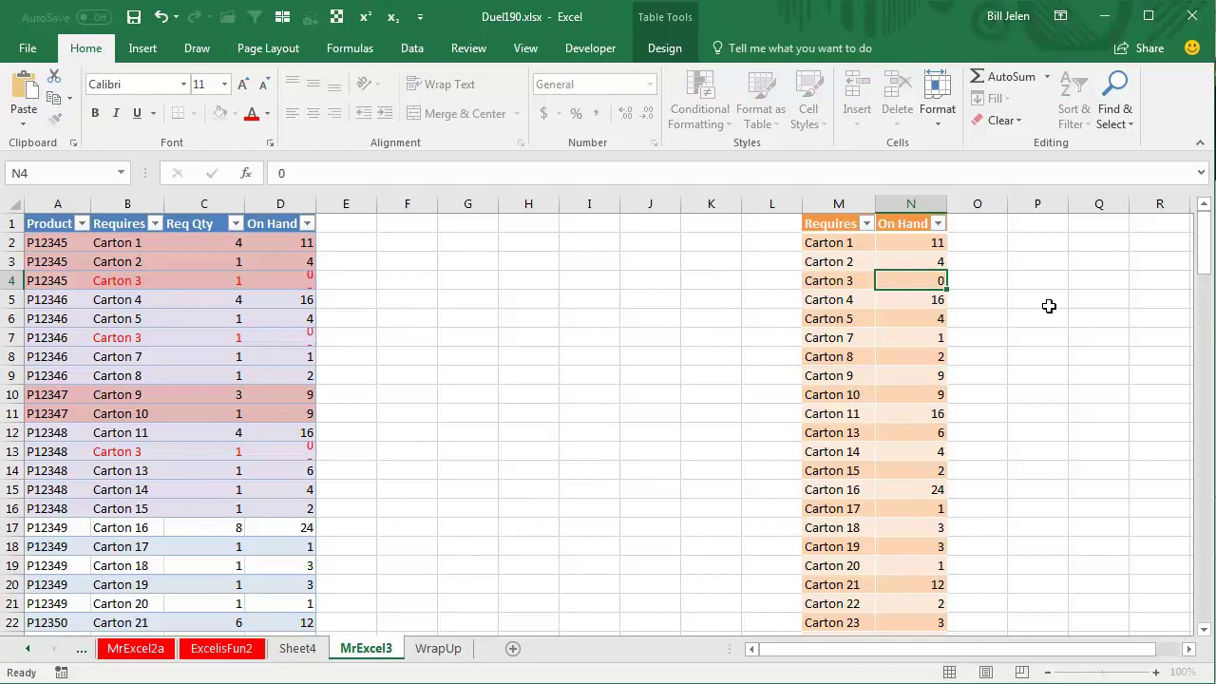
key("Return")
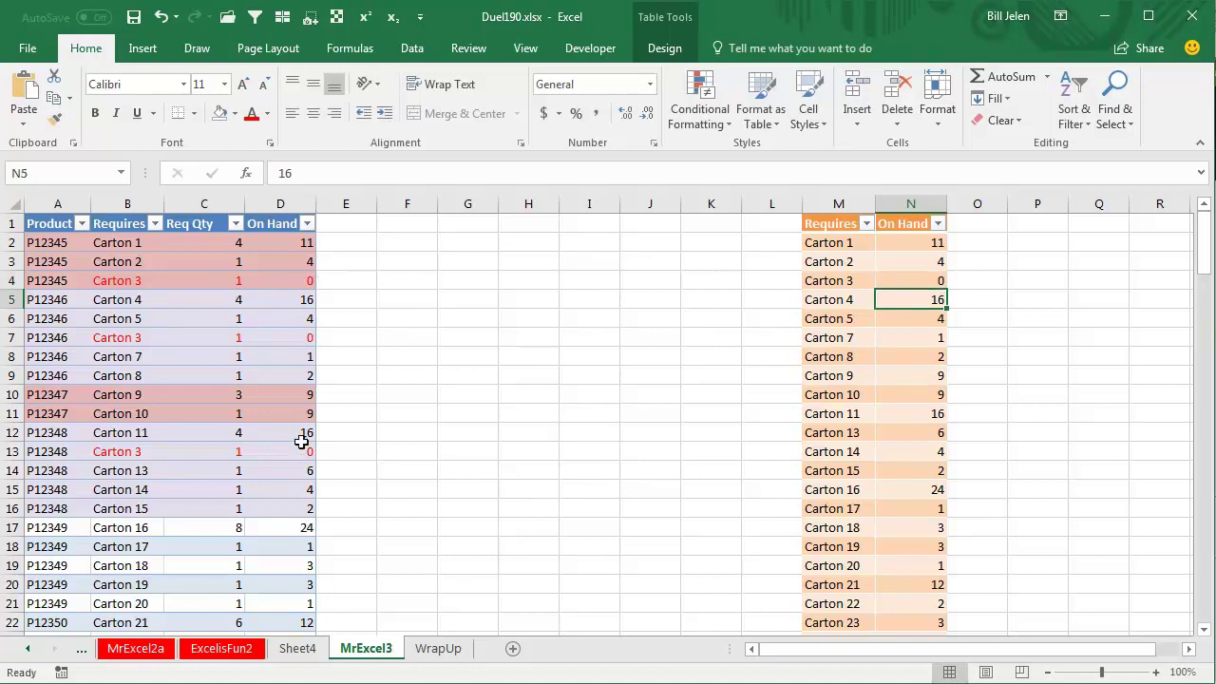
- Refresh all queries to update the KitsAvailable table on Sheet4
left_click(306, 652)
left_click(163, 245)
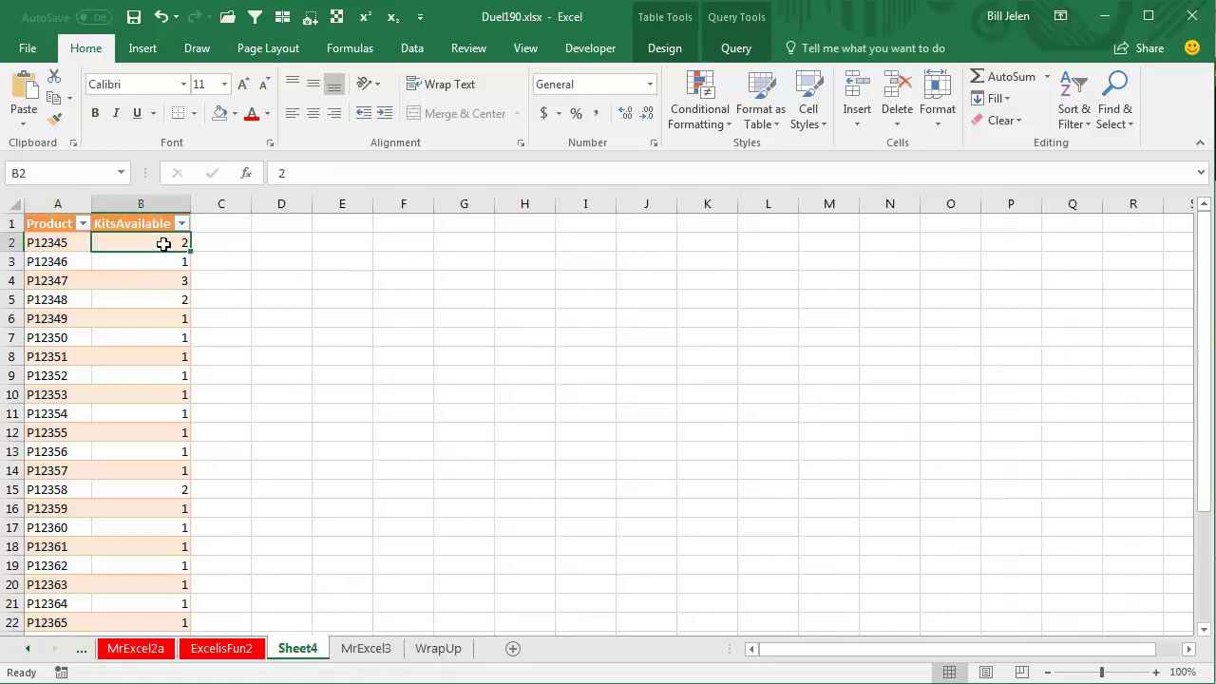
left_click(411, 48)
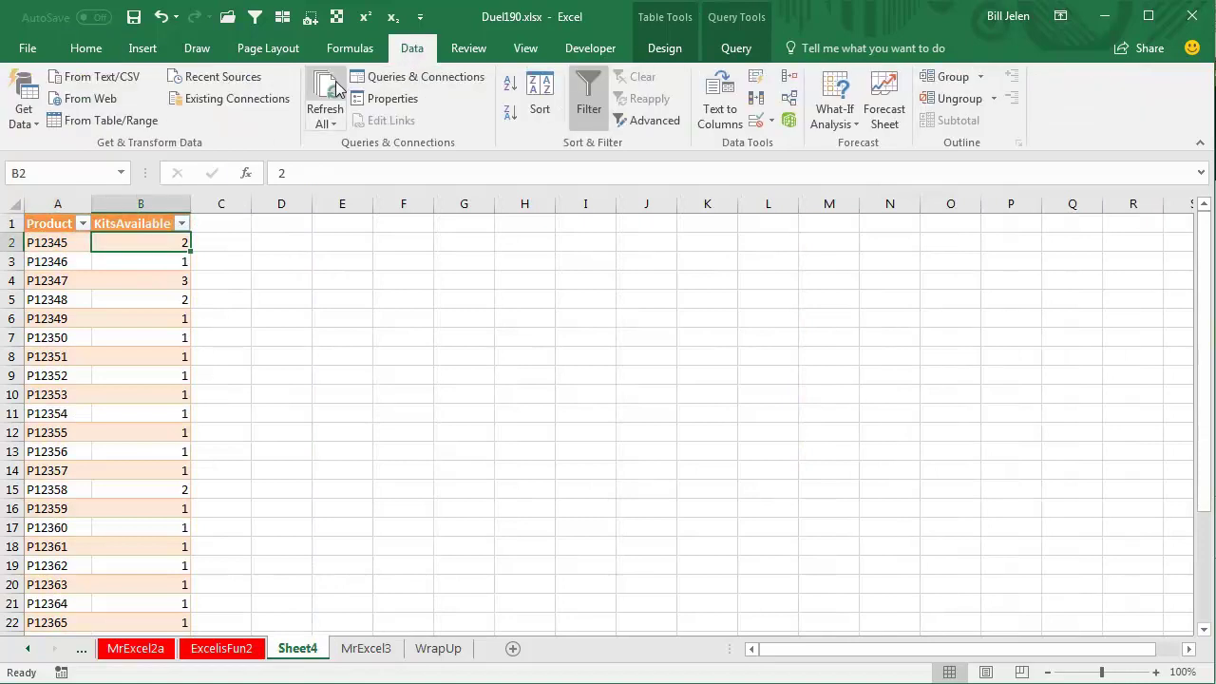
left_click(325, 95)
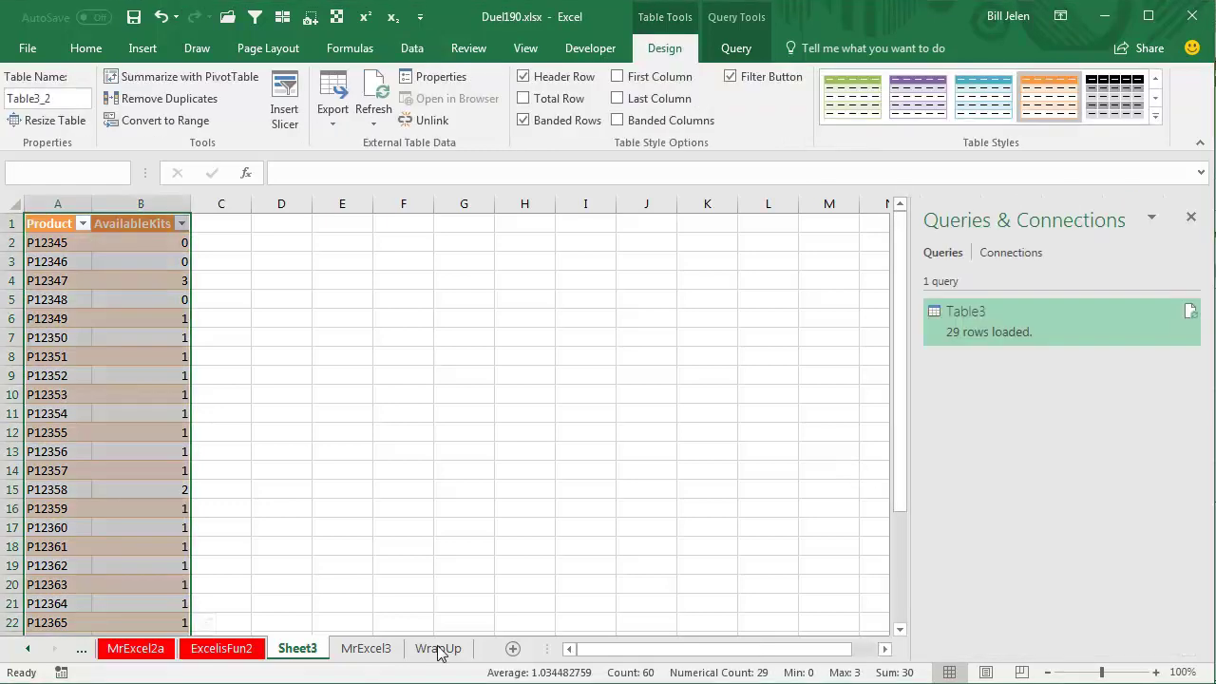
- Review the list of episode topics and methods on the WrapUp sheet
left_click(438, 648)
scroll(675, 528, "up", 5)
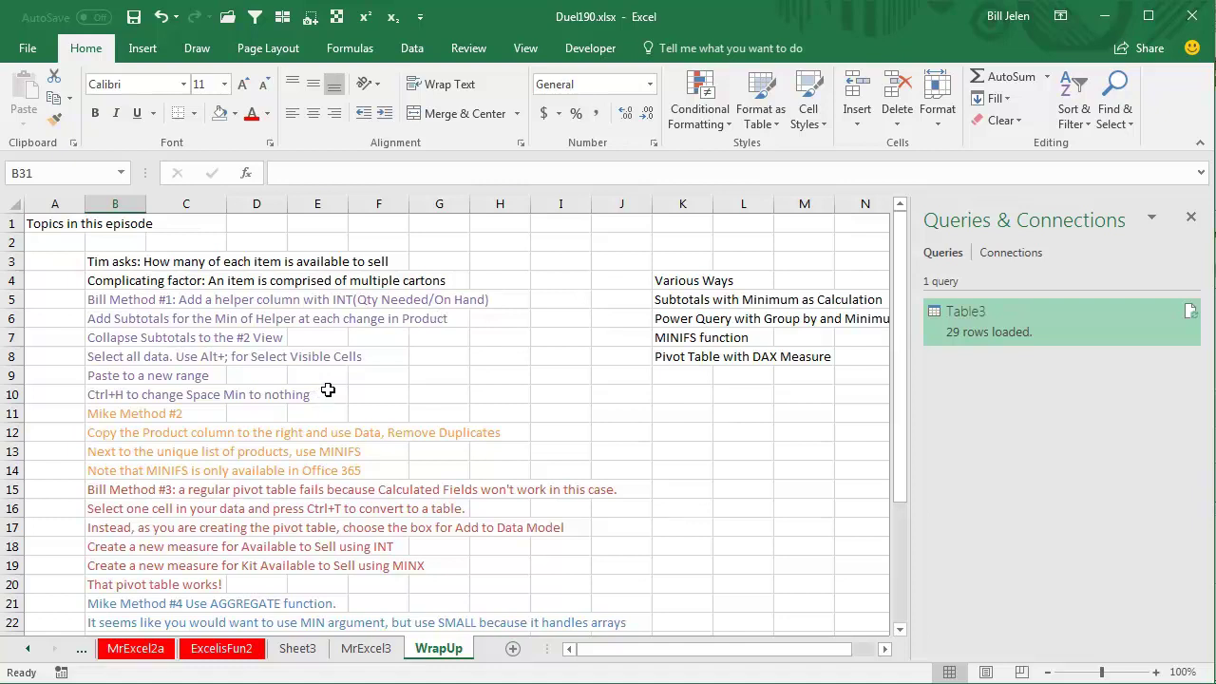
scroll(405, 380, "down", 2)
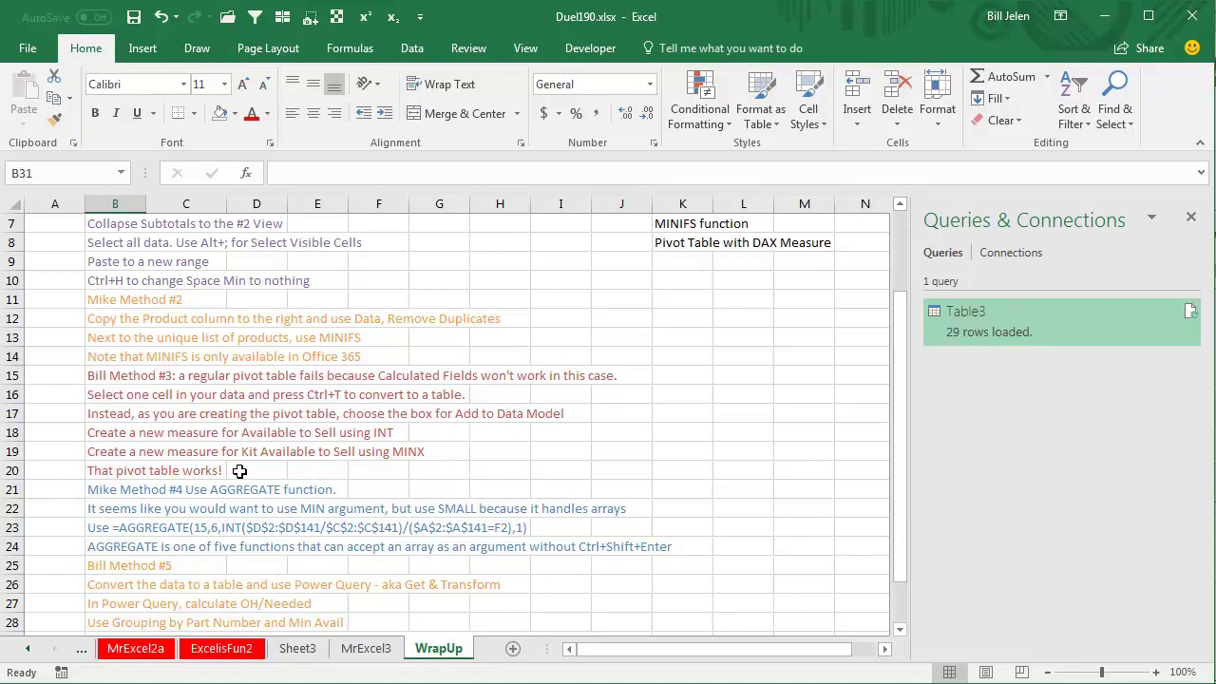
scroll(508, 439, "down", 2)
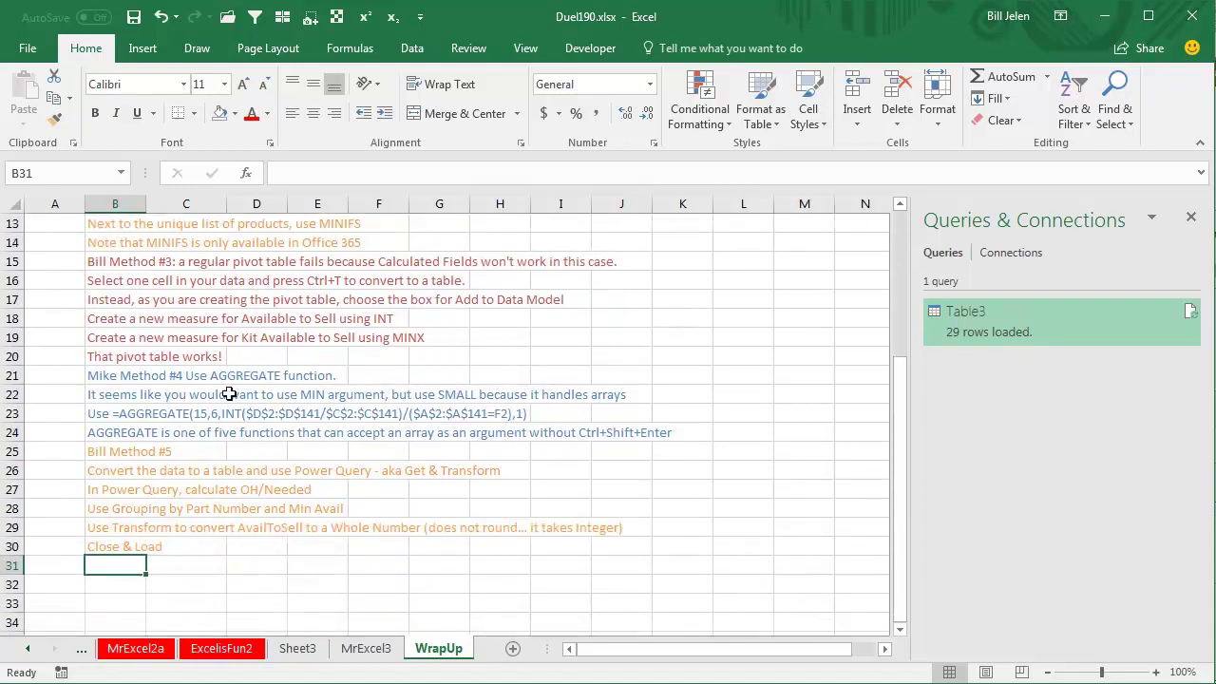